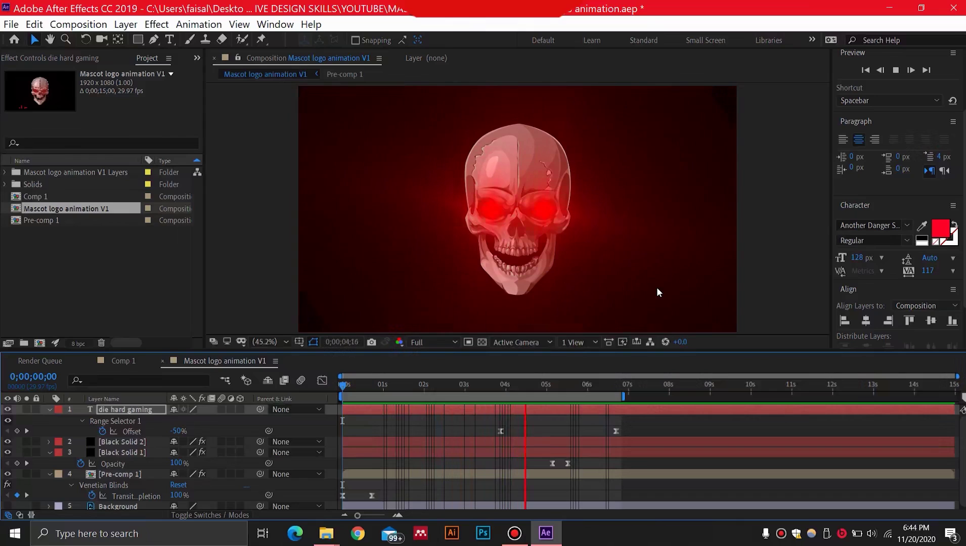
Preview the playback of the finished skull logo animation
key("space")
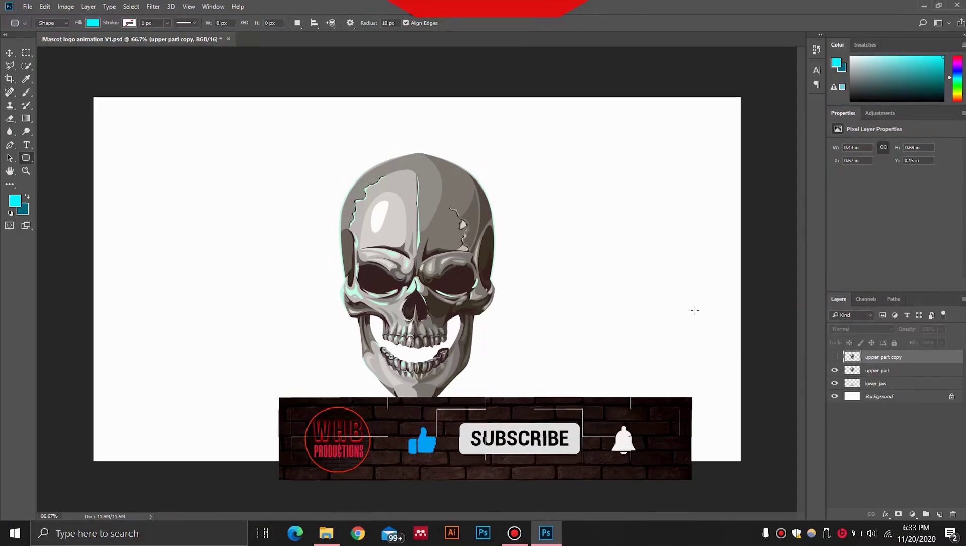
Toggle the visibility of the upper part and lower jaw layers to examine the separated skull pieces
left_click(835, 372)
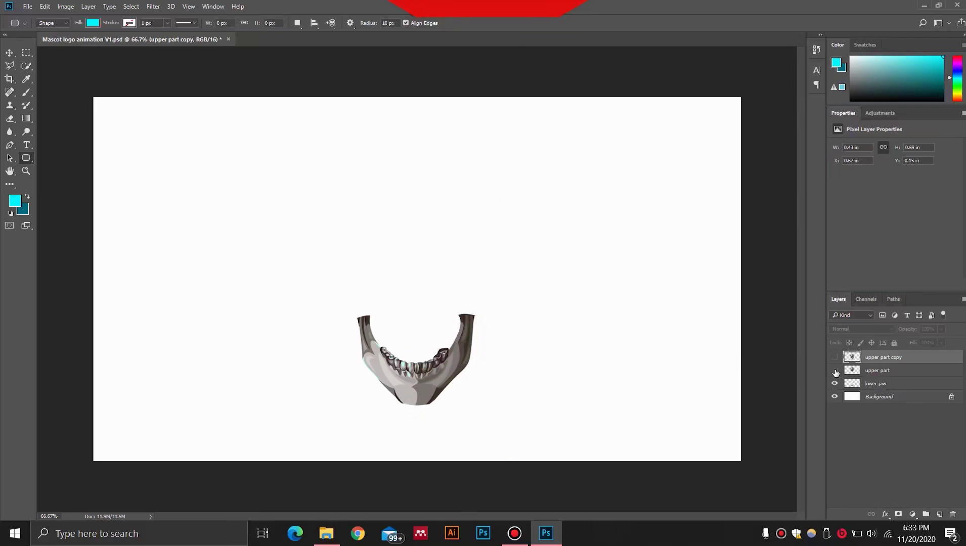
left_click(835, 371)
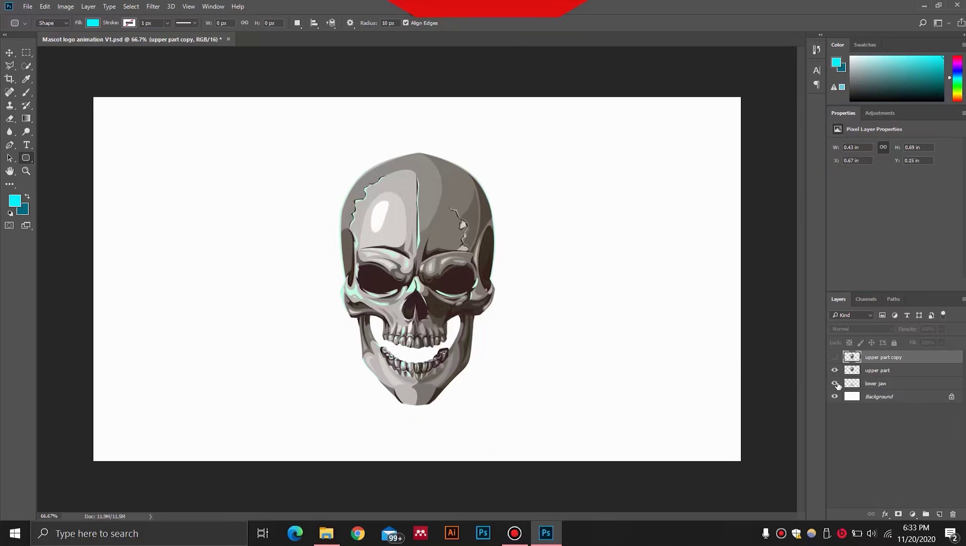
left_click(835, 384)
left_click(835, 384)
left_click(835, 372)
left_click(835, 372)
left_click(835, 371)
left_click(835, 371)
Show the upper part copy layer and hide the upper part and lower jaw layers
left_click(835, 358)
left_click_drag(835, 371, 834, 384)
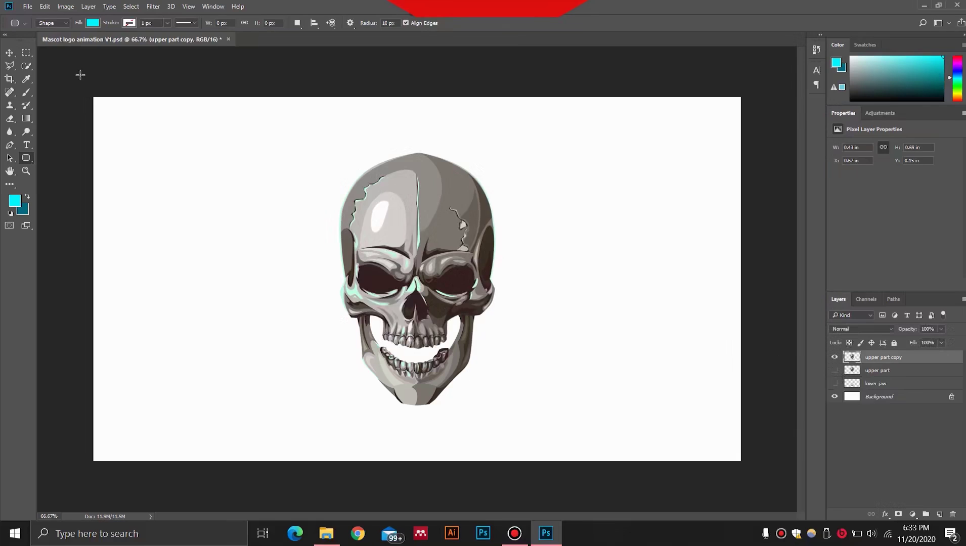
Outline the lower jaw on the upper part copy layer with the Polygonal Lasso and separate it using Layer Via Cut
left_click(9, 65)
left_click(59, 76)
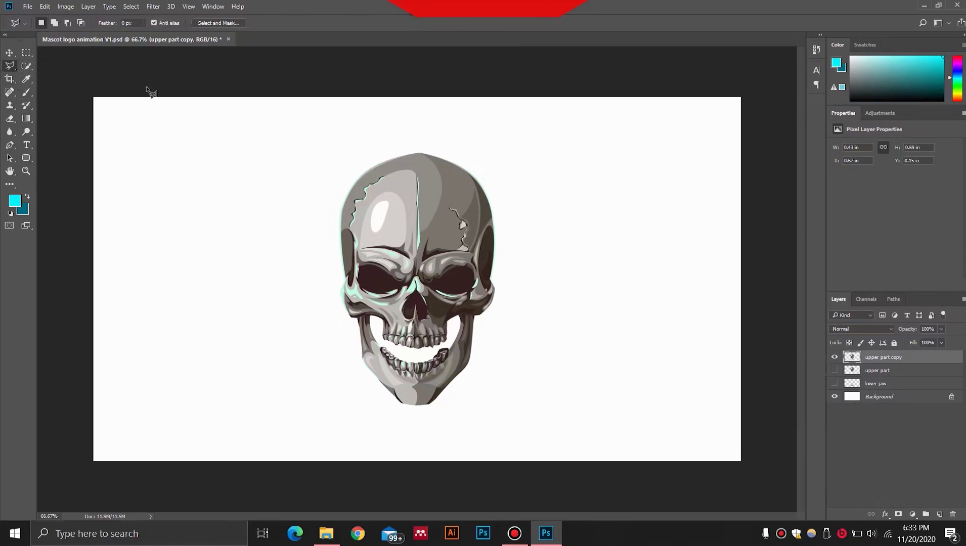
scroll(362, 344, "up", 6)
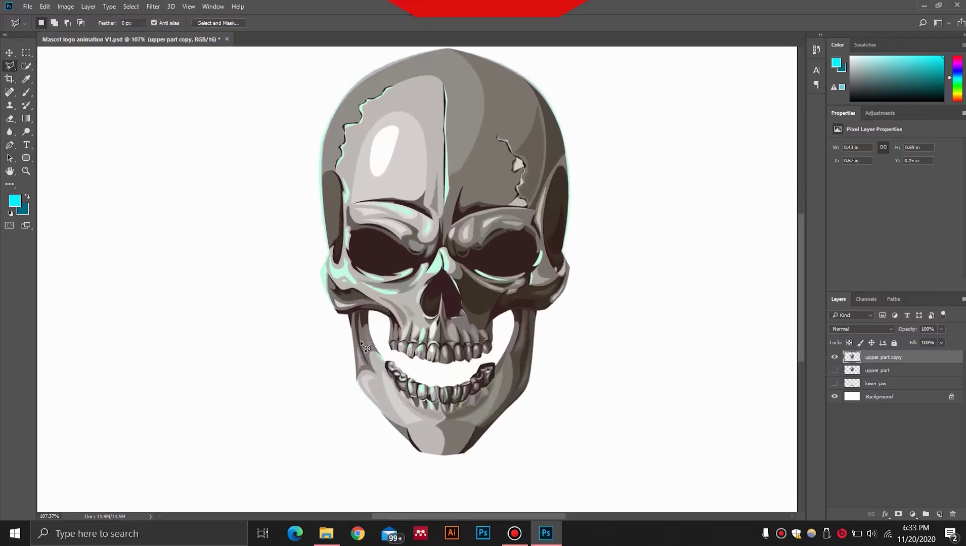
left_click(330, 302)
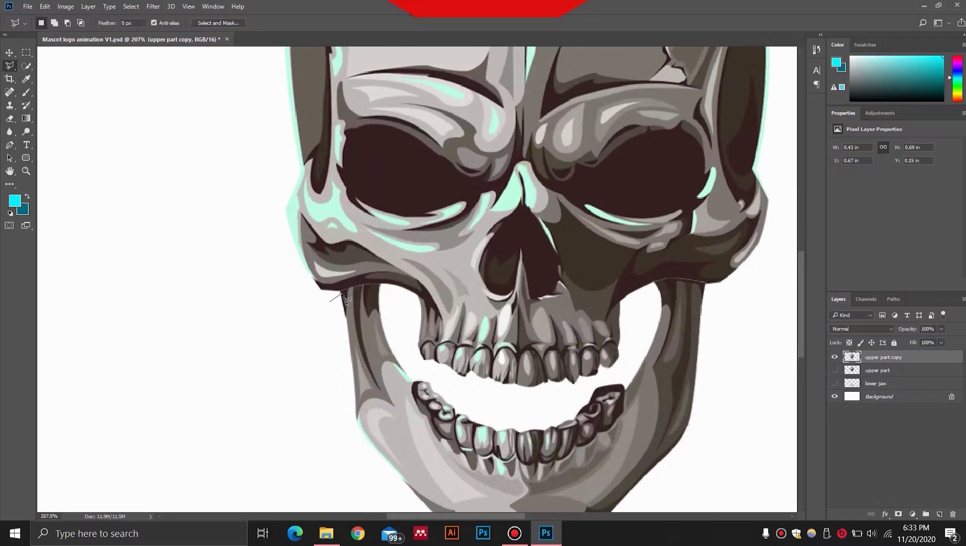
left_click(365, 286)
left_click(385, 285)
left_click(412, 363)
left_click(524, 408)
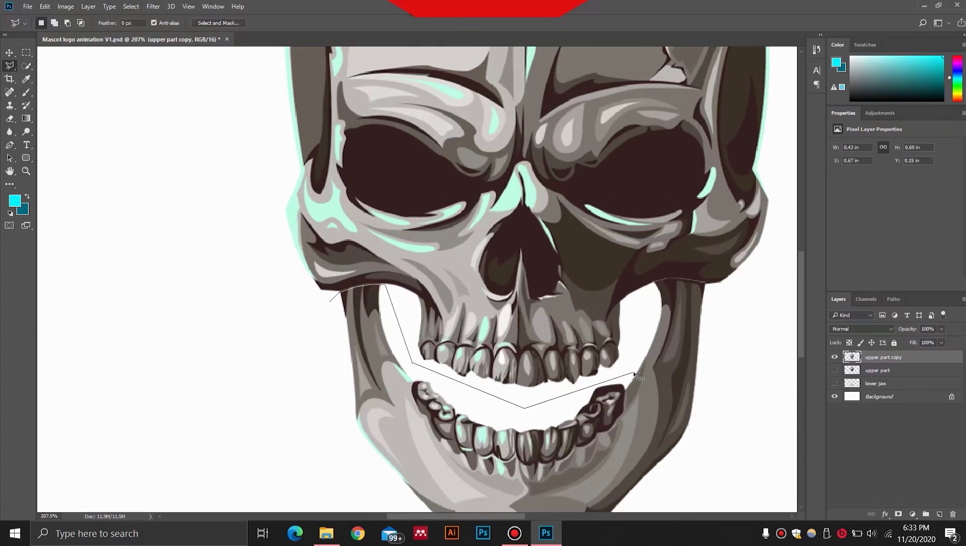
left_click(634, 372)
left_click(653, 280)
left_click(719, 285)
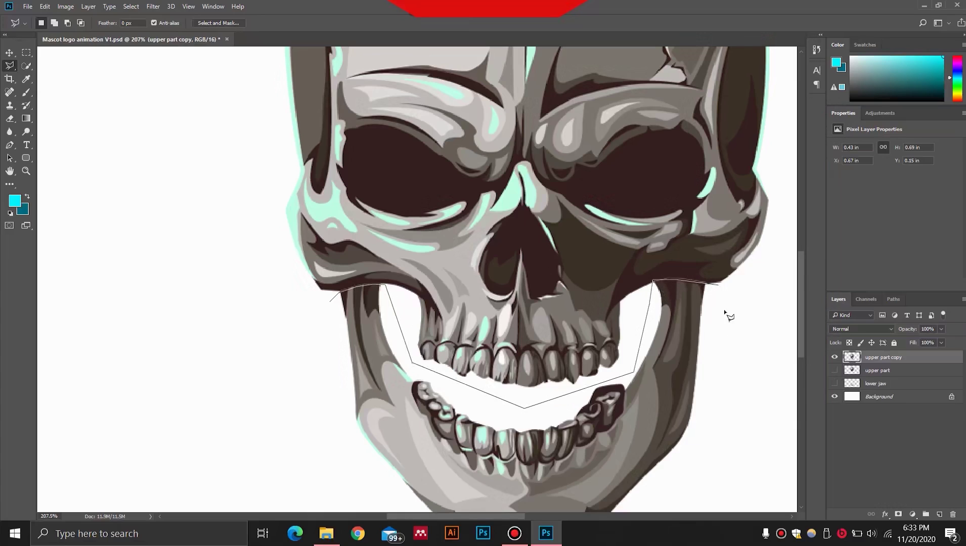
left_click(728, 387)
left_click_drag(705, 442, 678, 281)
left_click(616, 397)
left_click(425, 435)
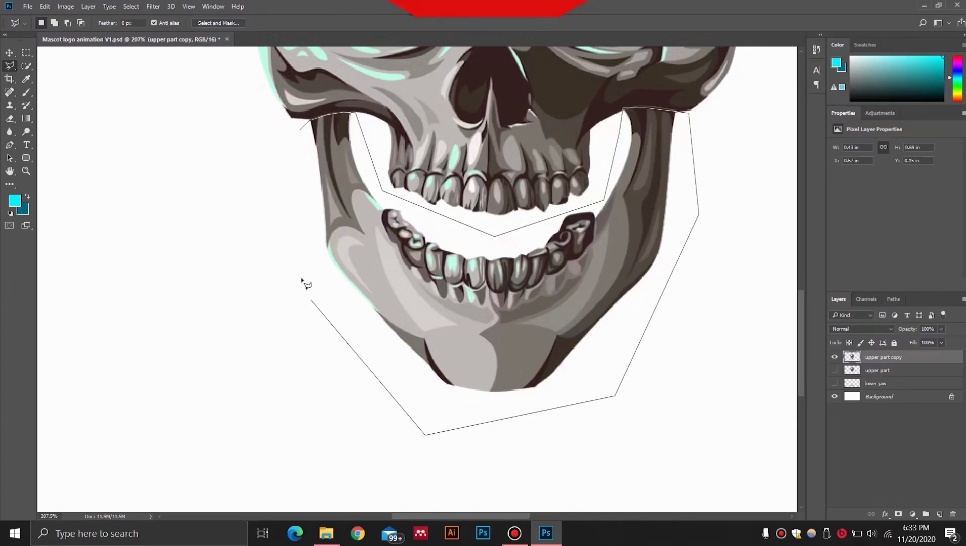
left_click(299, 273)
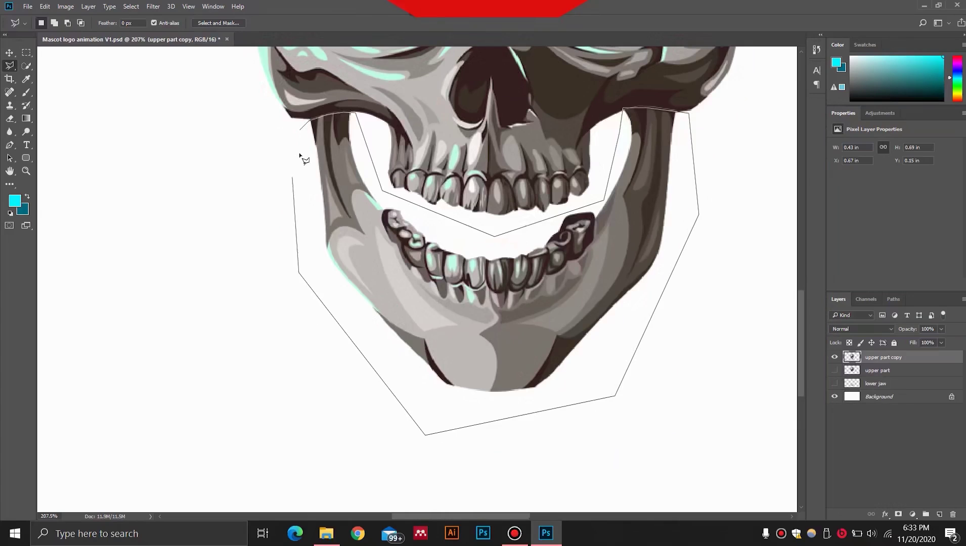
left_click(349, 197)
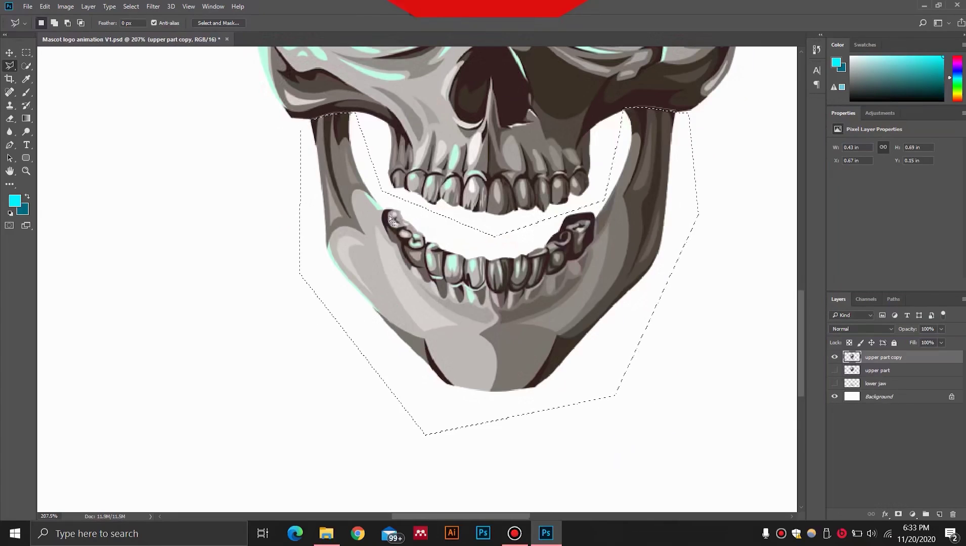
right_click(349, 208)
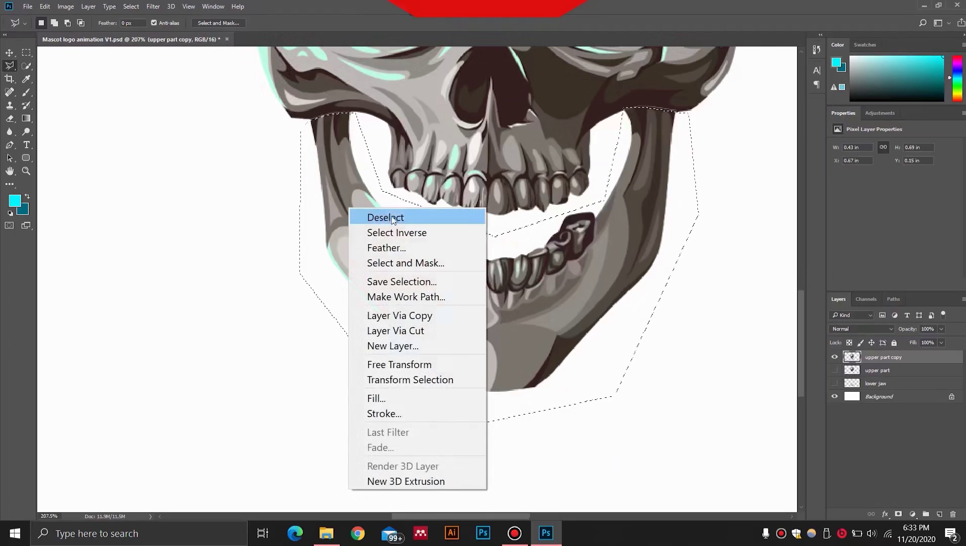
left_click(431, 331)
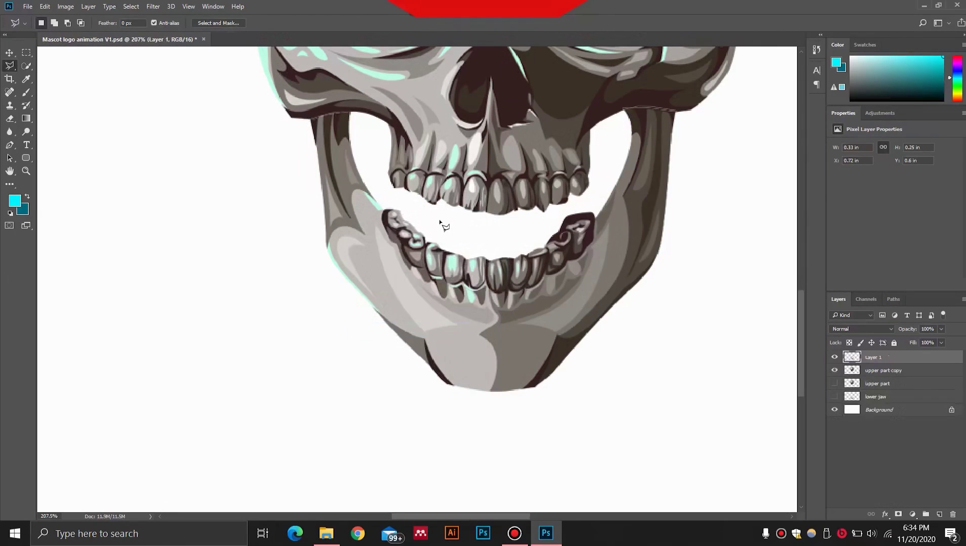
Toggle the cut jaw layer and the upper part copy layer to check how the skull is separated
scroll(444, 227, "up", 5)
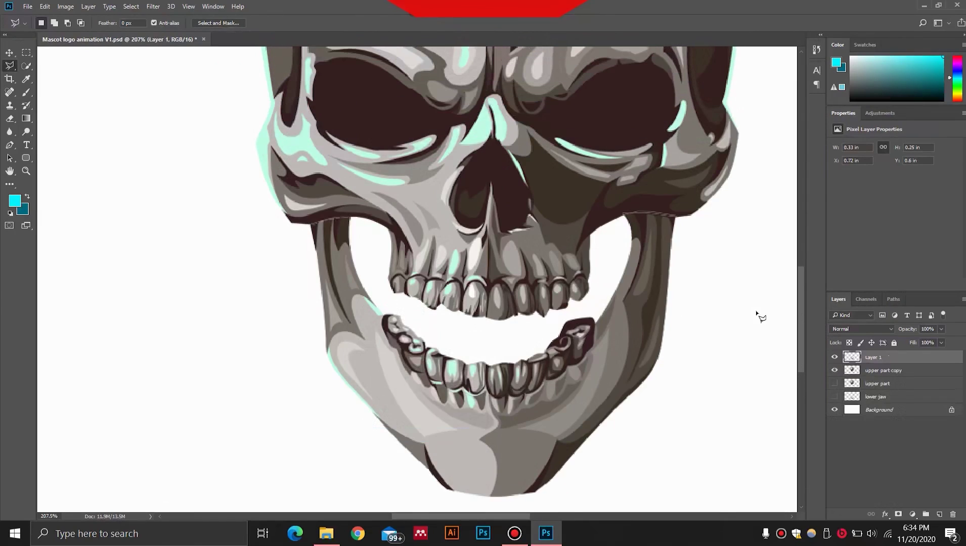
left_click(835, 358)
left_click(835, 357)
left_click(835, 370)
left_click(835, 371)
scroll(562, 268, "down", 2)
scroll(519, 258, "up", 1)
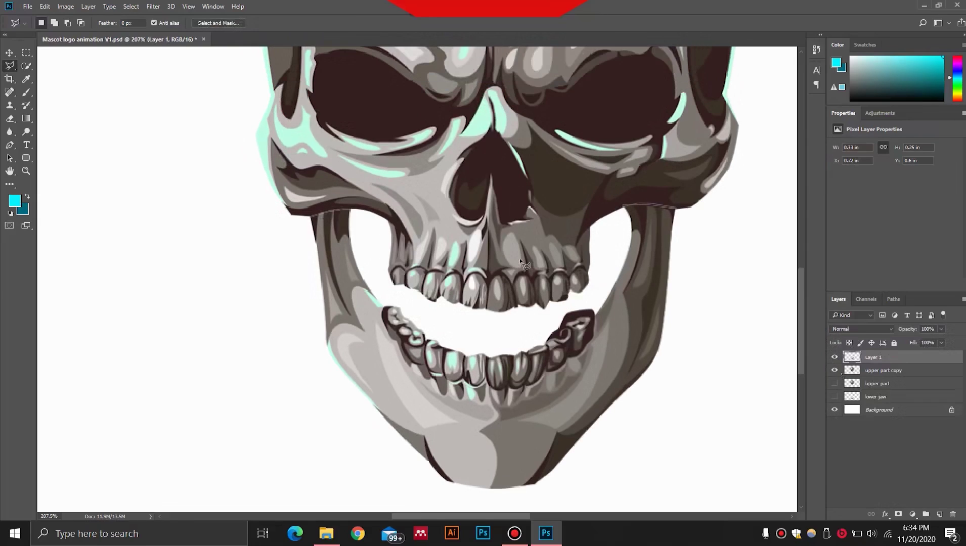
scroll(519, 257, "down", 3)
scroll(519, 258, "down", 2)
scroll(519, 258, "up", 1)
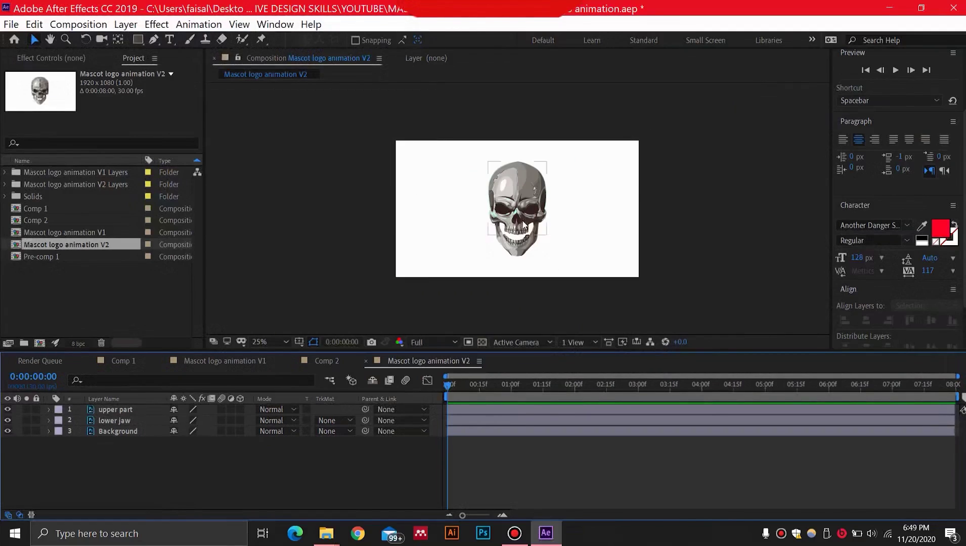
Examine the layers of the Mascot logo animation V2 composition, hiding and reshowing the upper part
scroll(522, 220, "up", 2)
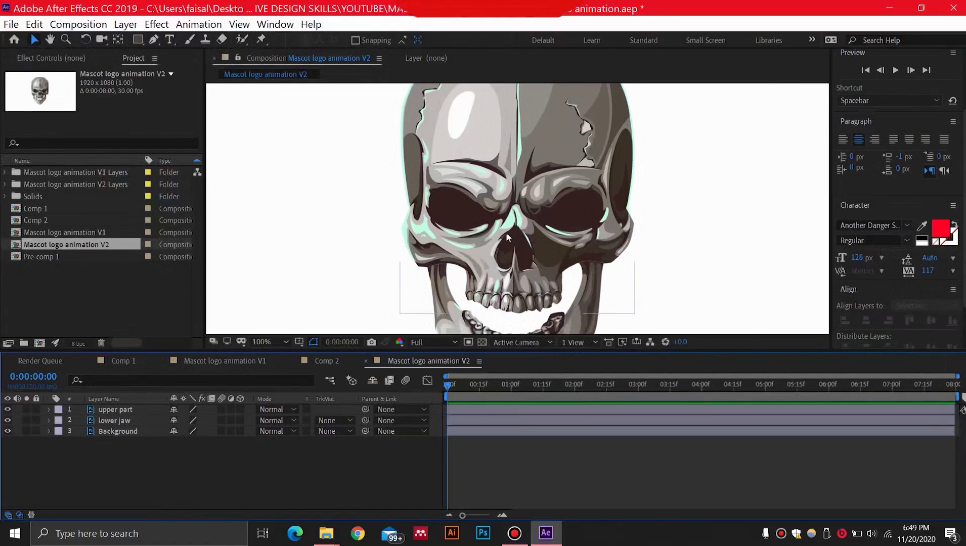
scroll(505, 233, "down", 2)
left_click(128, 433)
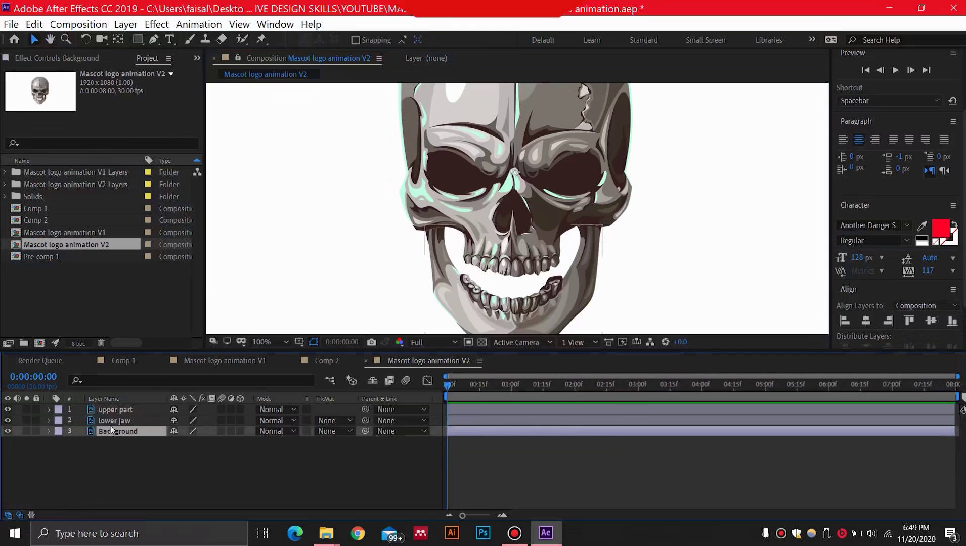
key("ctrl+Up")
key("ctrl+Up")
left_click(7, 410)
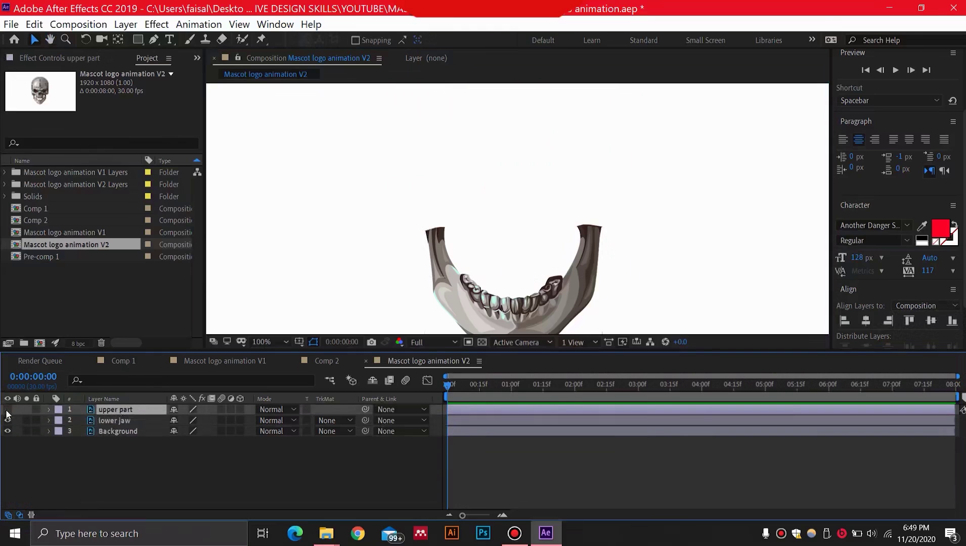
left_click(8, 409)
Hide the Background layer of the Mascot logo animation V2 composition
left_click(117, 433)
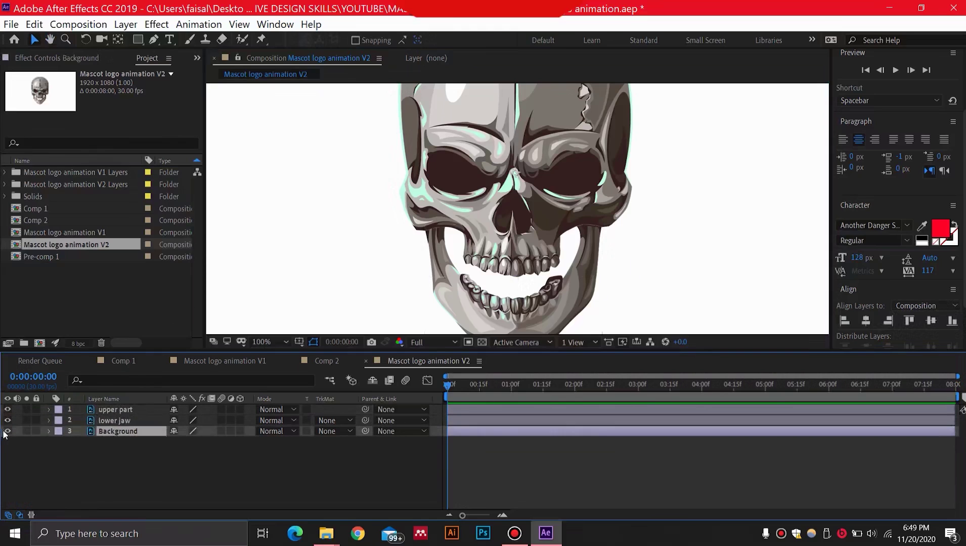
left_click(7, 431)
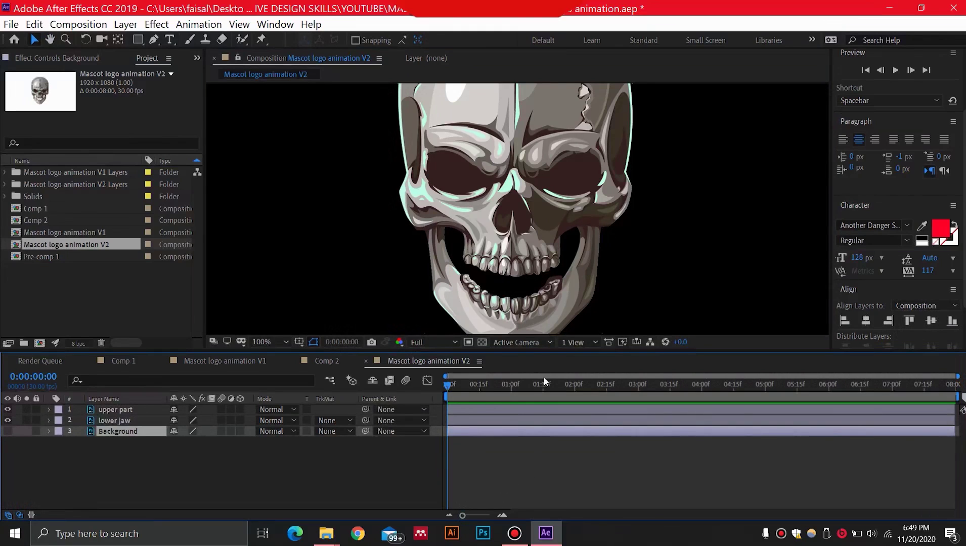
At 0:00:01:00, place puppet pins on the two upper ends and the chin of the lower jaw layer
left_click_drag(448, 388, 510, 388)
left_click(115, 409)
left_click(114, 420)
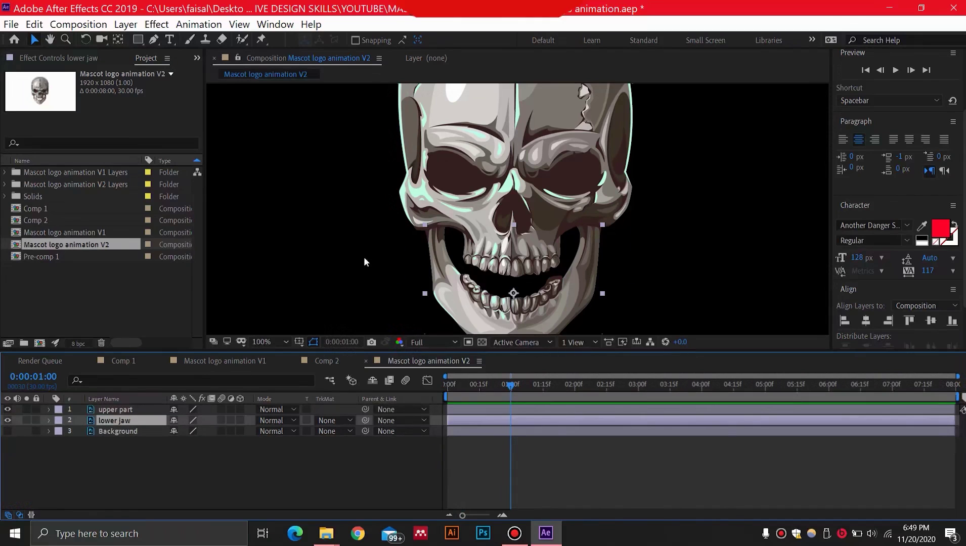
left_click(381, 279)
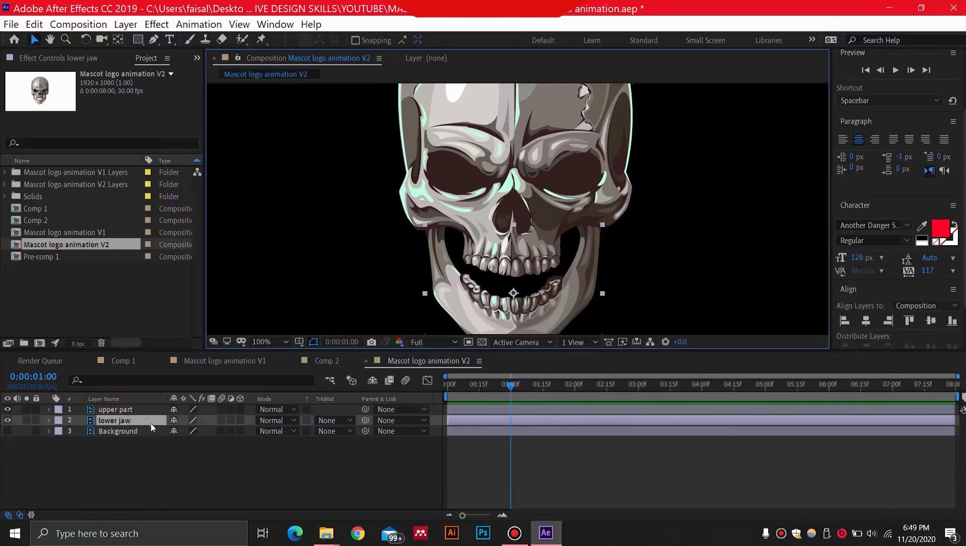
left_click(261, 40)
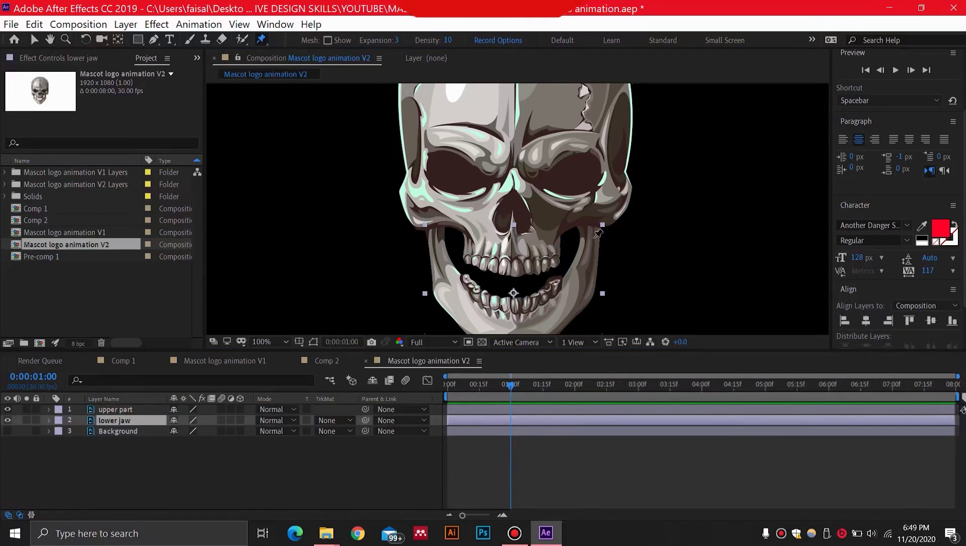
left_click(596, 235)
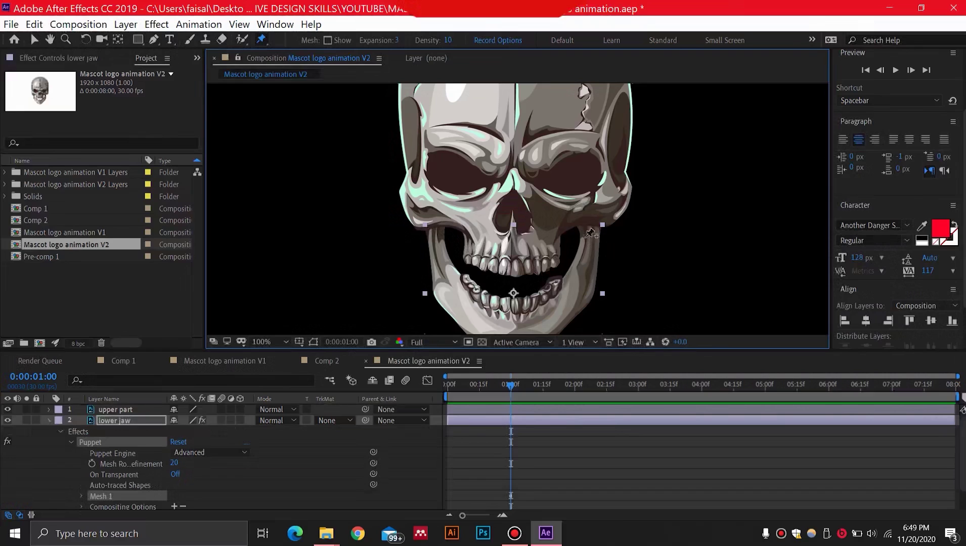
left_click(590, 236)
left_click_drag(548, 310, 547, 259)
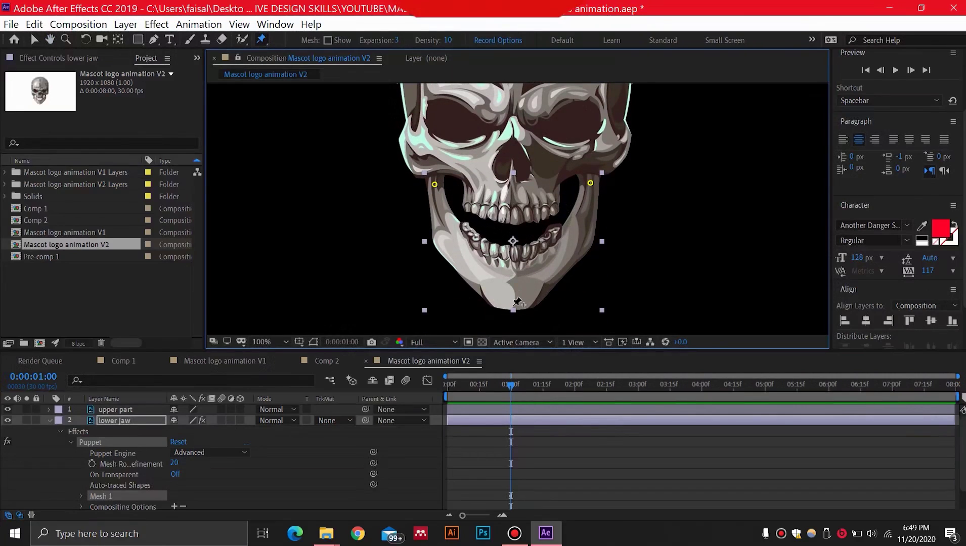
left_click(514, 304)
left_click(512, 304)
mouse_move(512, 295)
left_mouse_down()
mouse_move(511, 267)
mouse_move(516, 312)
mouse_move(510, 256)
mouse_move(513, 305)
left_mouse_up()
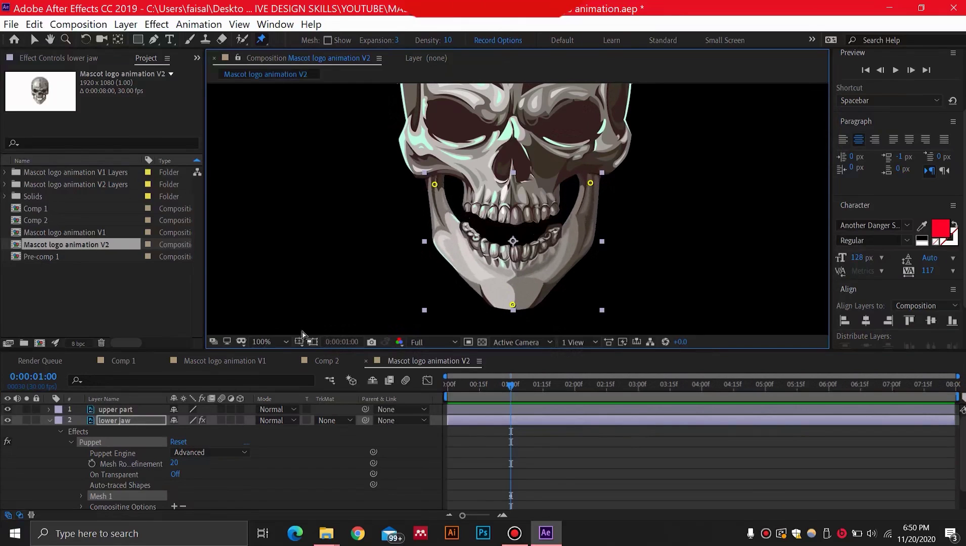
Delete the lower jaw's puppet mesh and enable keyframing for Mesh Rotation Refinement at 0:00:01:00
left_click(180, 444)
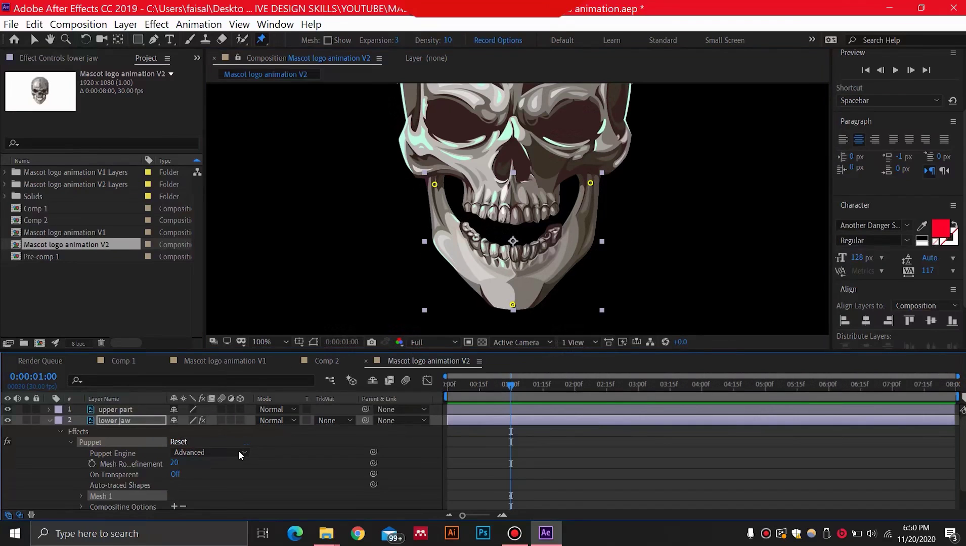
key("Delete")
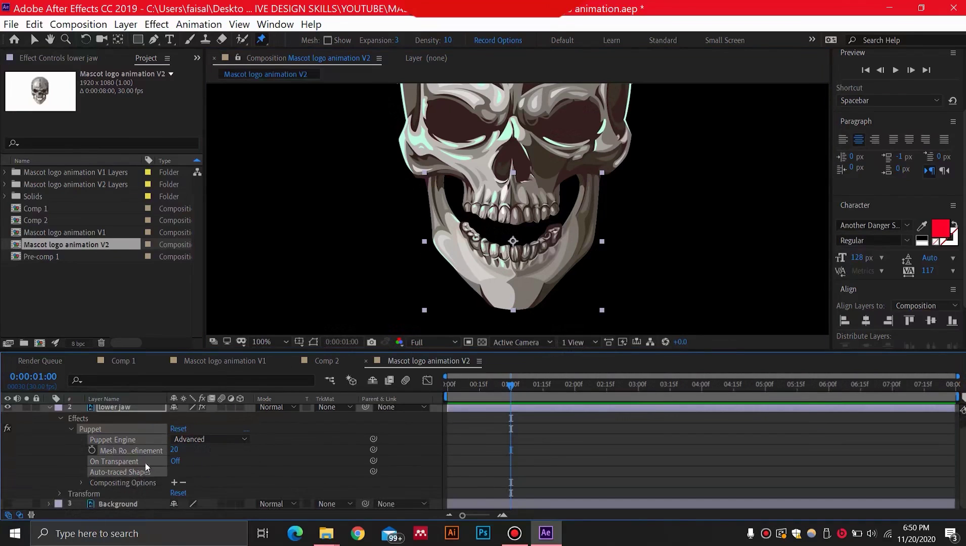
left_click(92, 450)
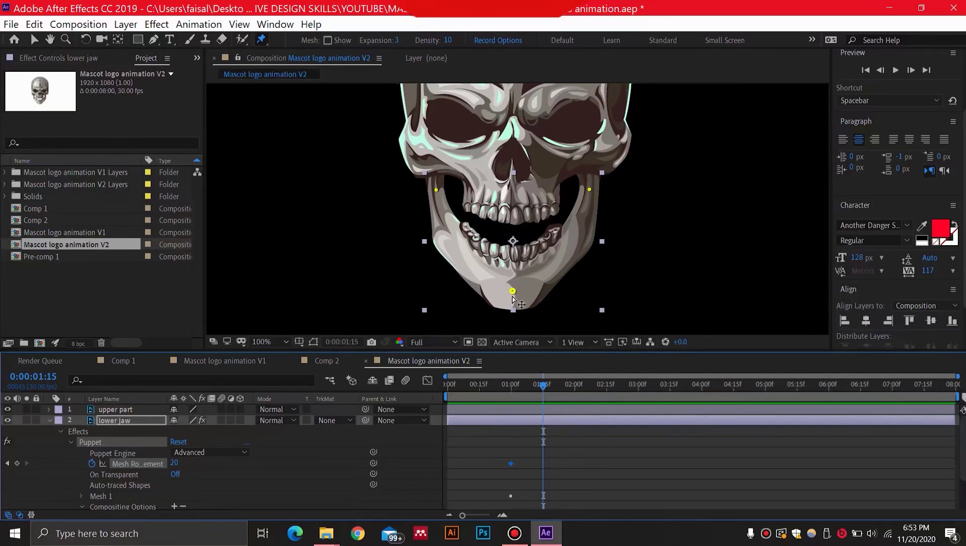
Raise the chin's puppet pin at 0:00:01:15 to partly close the skull's mouth
mouse_move(513, 293)
left_mouse_down()
mouse_move(511, 264)
mouse_move(510, 277)
left_mouse_up()
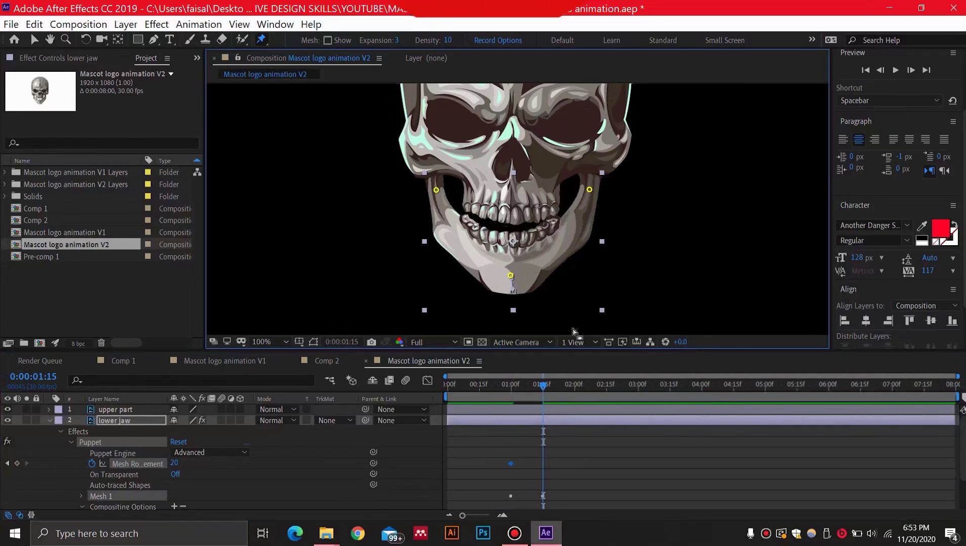
Reveal the lower jaw layer's keyframed puppet pin properties
left_click_drag(542, 386, 576, 386)
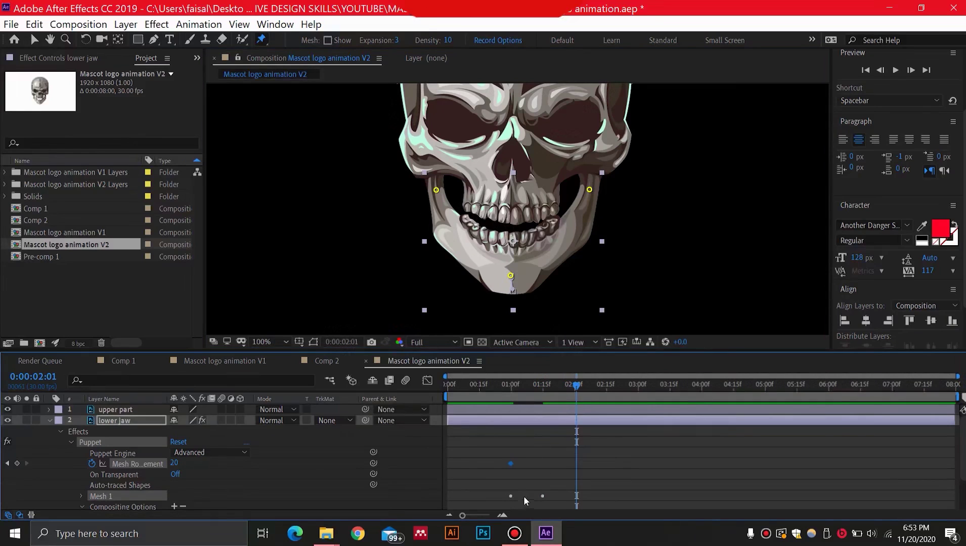
scroll(140, 472, "down", 1)
scroll(140, 468, "up", 1)
key("u")
key("u")
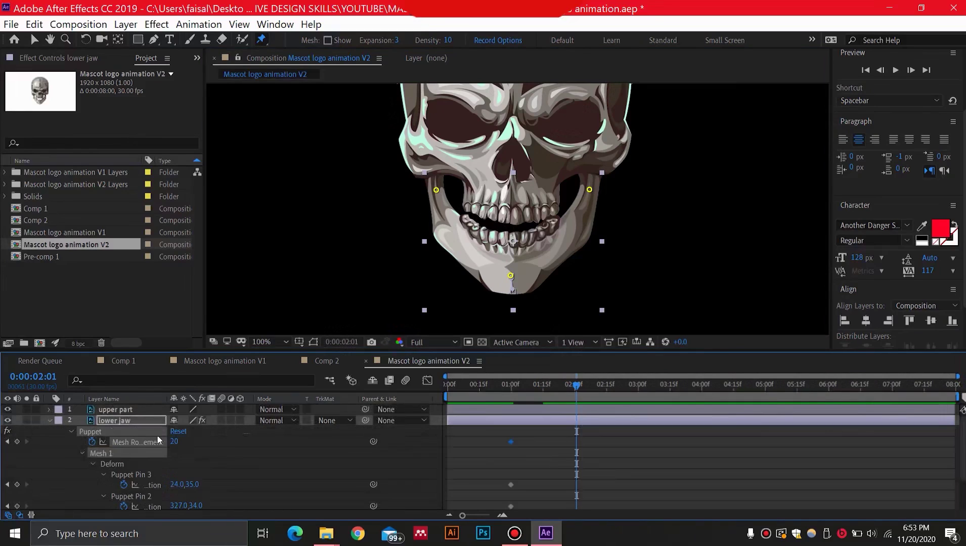
scroll(494, 449, "down", 3)
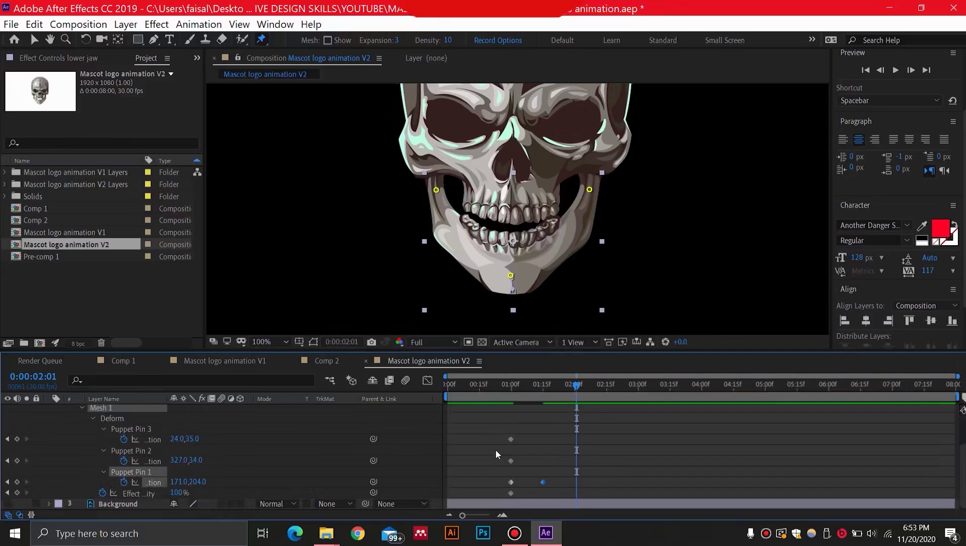
Duplicate the lower jaw chin pin's open-mouth position keyframe from 0:00:01:00 to 0:00:01:29
left_click(511, 482)
left_click_drag(576, 386, 543, 388)
key("ctrl+v")
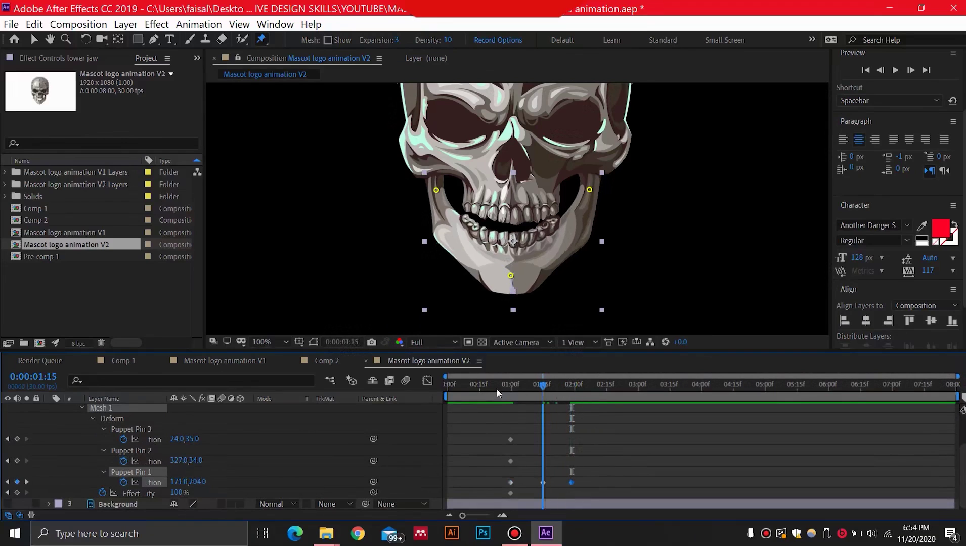
Set the composition preview resolution to Half and scrub through the lower jaw's motion
left_click(428, 342)
left_click(448, 387)
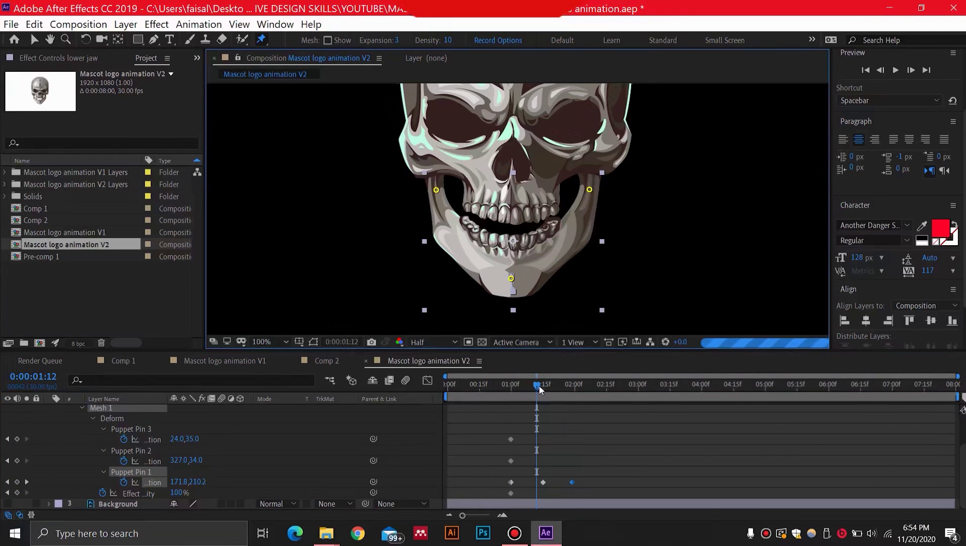
left_click_drag(522, 385, 592, 389)
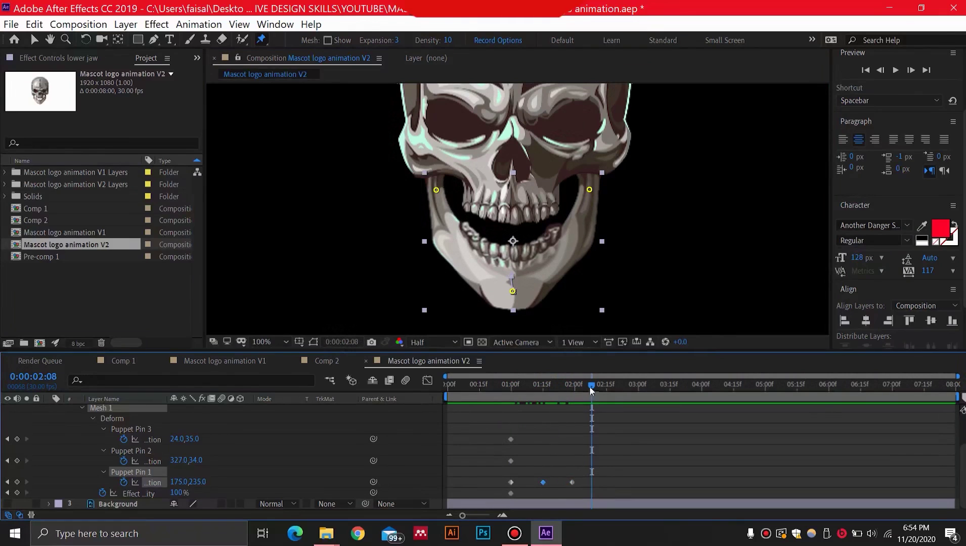
Repeat the chin pin's closed position keyframe at 0:00:02:13 and its open position keyframe at 0:00:02:24
mouse_move(592, 389)
left_mouse_down()
mouse_move(548, 395)
mouse_move(599, 388)
left_mouse_up()
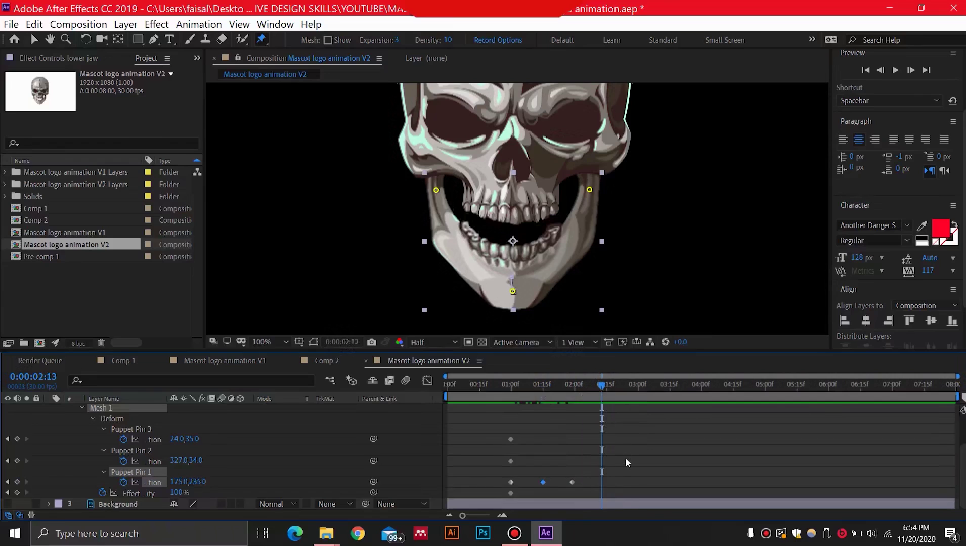
key("ctrl+v")
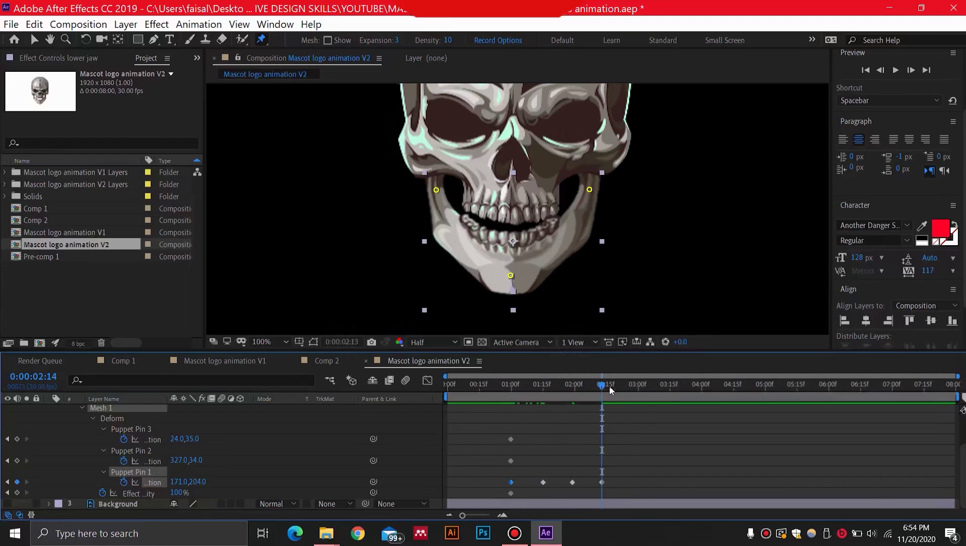
left_click_drag(609, 386, 623, 386)
left_click_drag(510, 276, 512, 282)
mouse_move(626, 386)
left_mouse_down()
mouse_move(497, 399)
mouse_move(626, 401)
left_mouse_up()
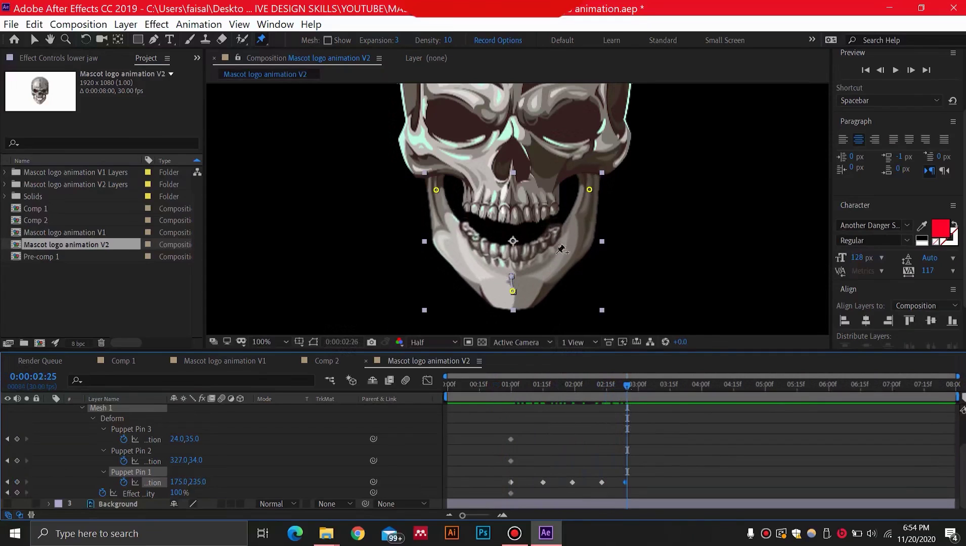
scroll(527, 239, "down", 1)
scroll(527, 239, "up", 1)
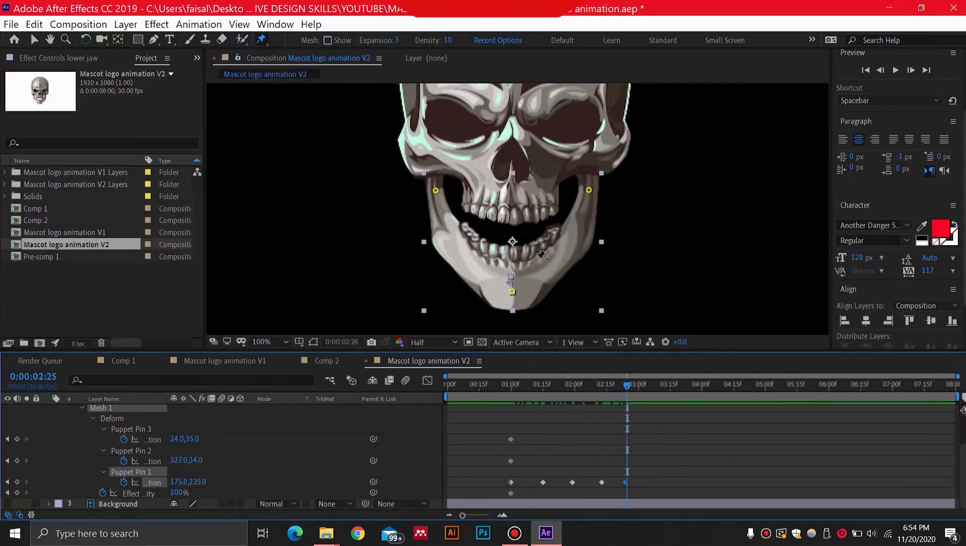
scroll(167, 428, "up", 3)
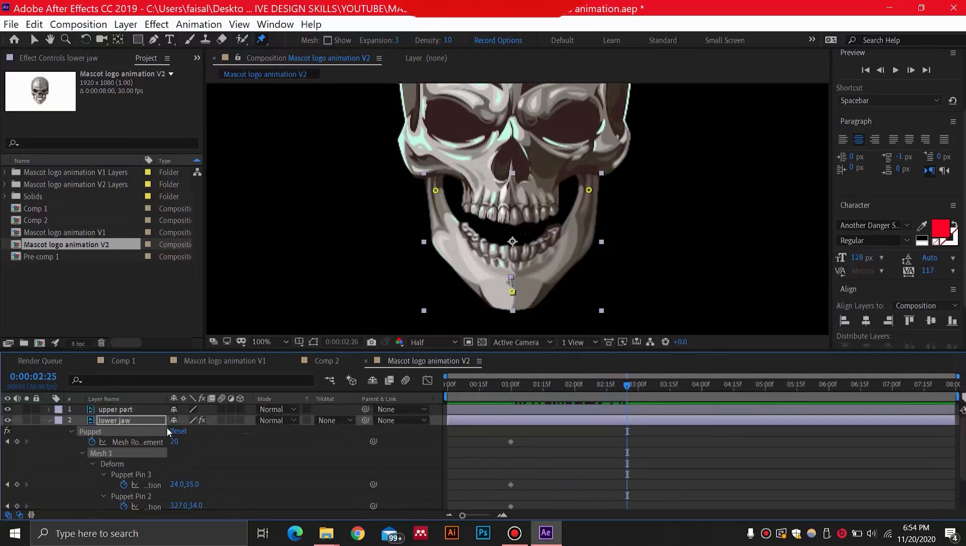
left_click(166, 427)
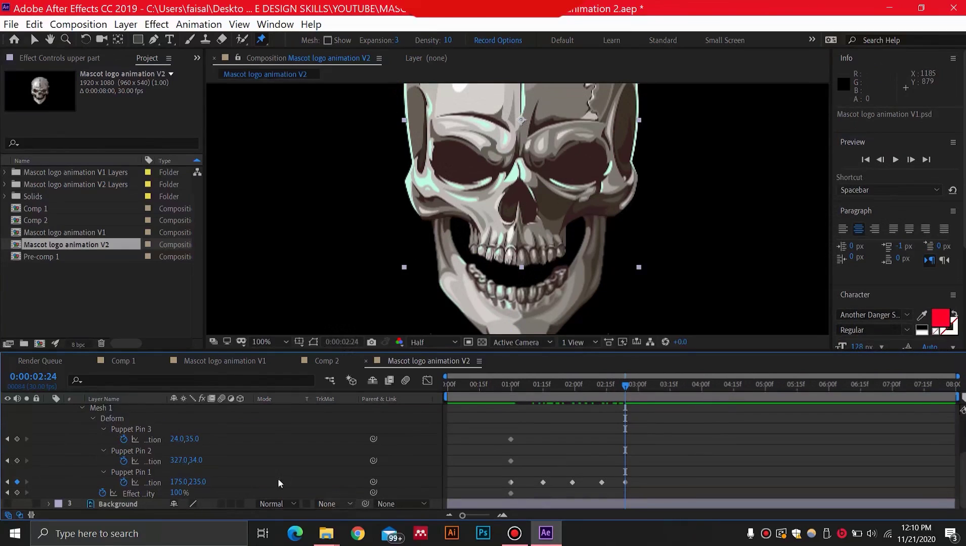
At 0:00:01:00, place puppet pins on the upper teeth and both sides of the skull in the upper part layer
left_click(8, 482)
left_click(7, 482)
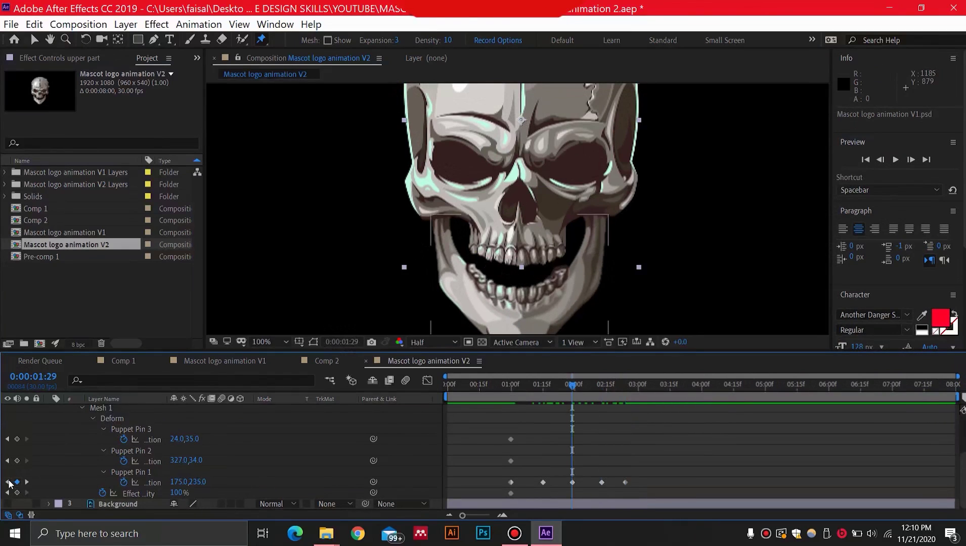
left_click(8, 482)
left_click(7, 482)
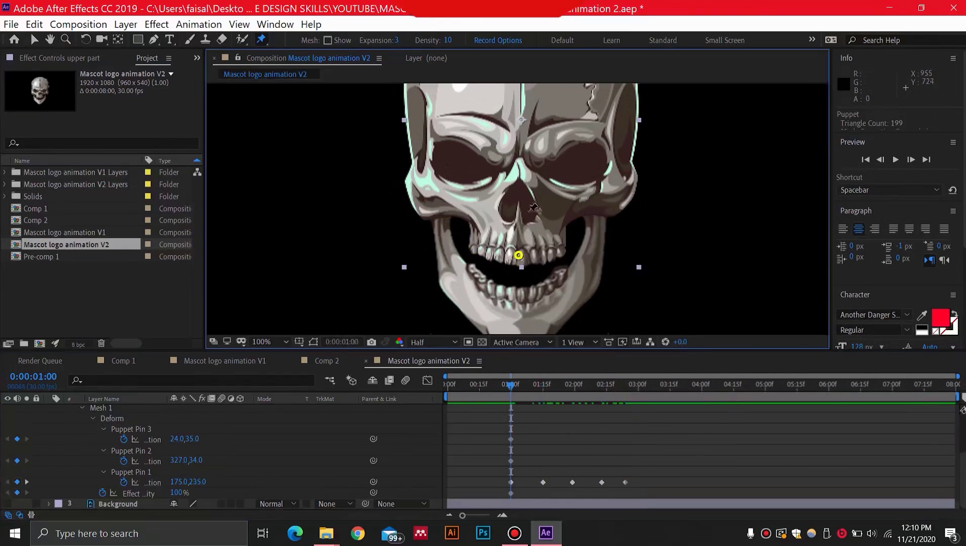
key("h")
left_click_drag(563, 134, 573, 236)
key("ctrl+p")
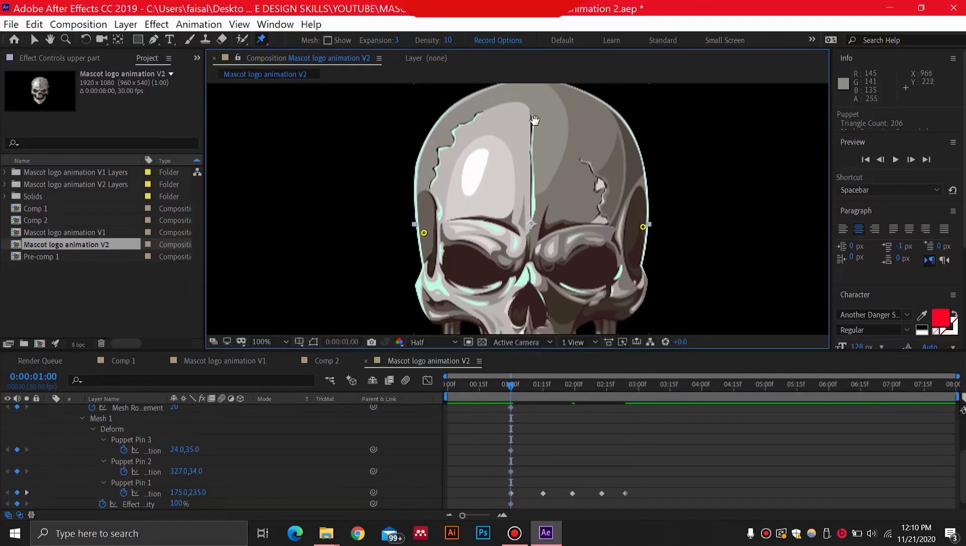
Test the upper teeth's puppet pin by shifting it sideways, and undo the move
key("h")
scroll(546, 230, "down", 3)
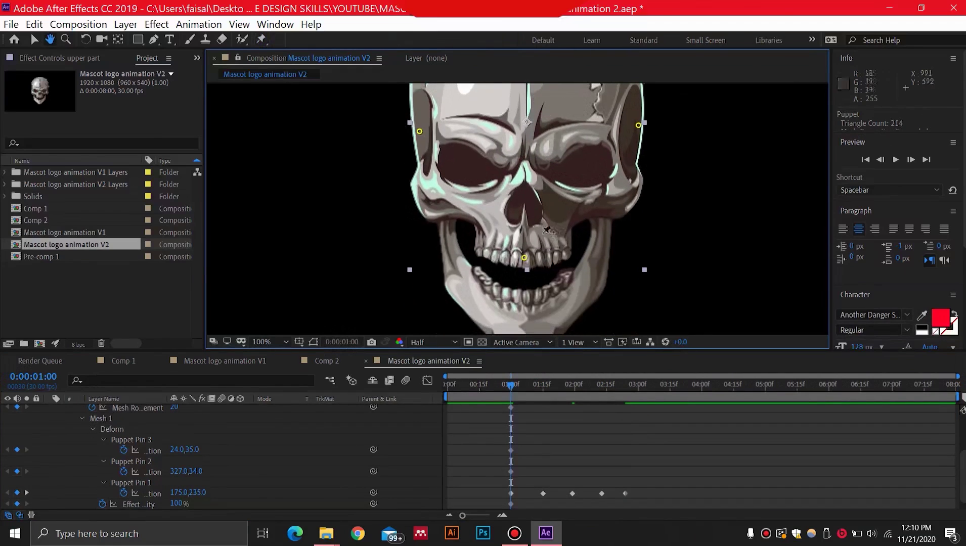
key("ctrl+p")
mouse_move(524, 257)
left_mouse_down()
mouse_move(527, 287)
mouse_move(520, 258)
left_mouse_up()
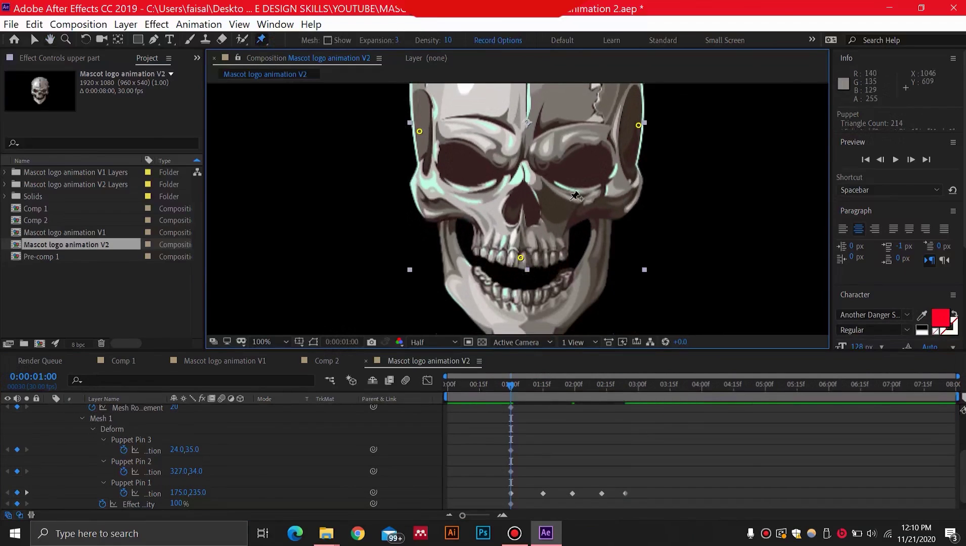
key("ctrl+z")
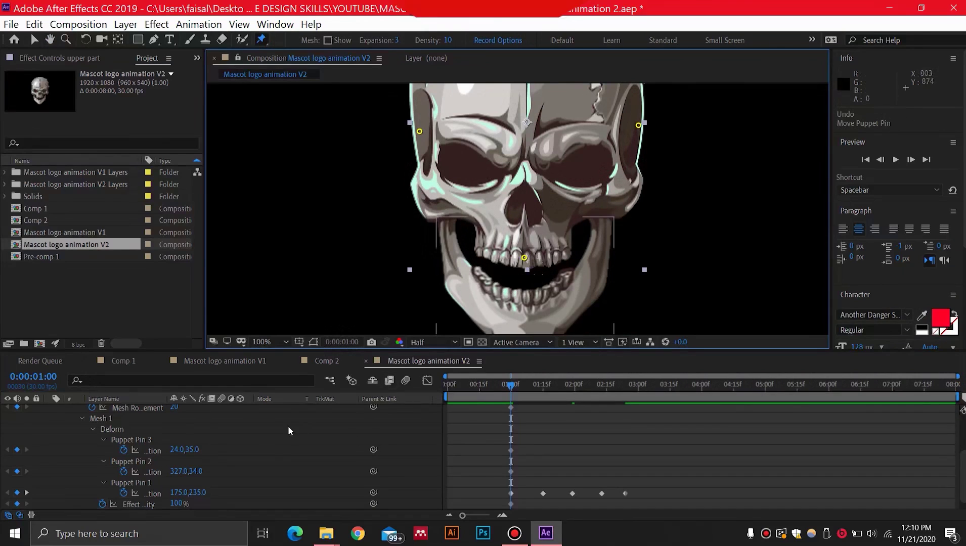
Enable keyframing for the upper part layer's Mesh Rotation Refinement at 0:00:01:00
scroll(288, 426, "up", 2)
scroll(283, 427, "down", 4)
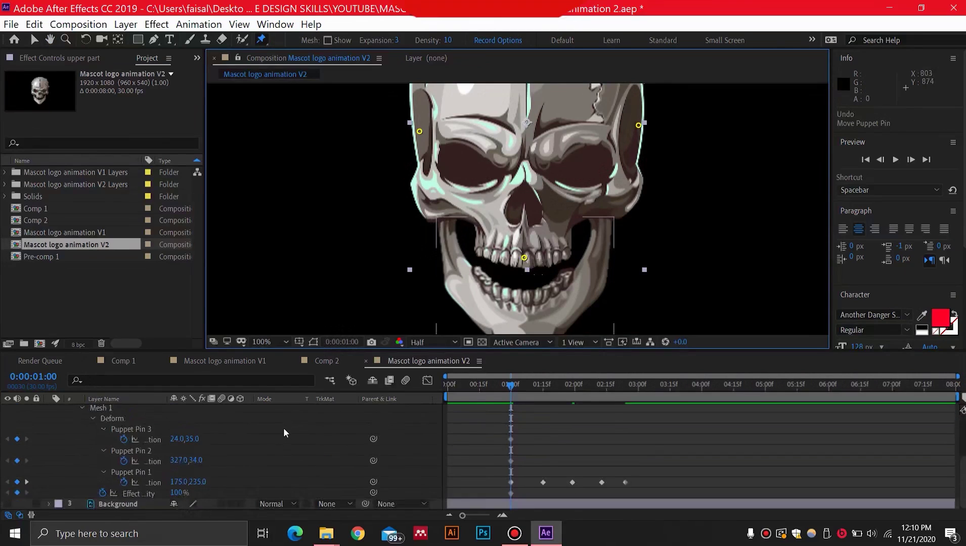
scroll(283, 427, "up", 4)
left_click(92, 432)
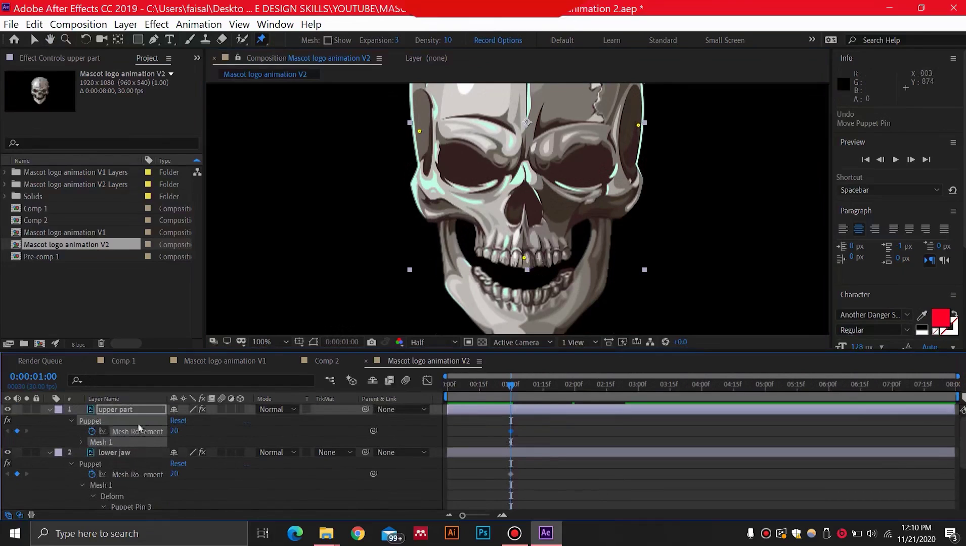
At 0:00:01:15, lower the upper teeth's puppet pin to about 227, 593 so the upper teeth meet the lower teeth
scroll(280, 433, "down", 4)
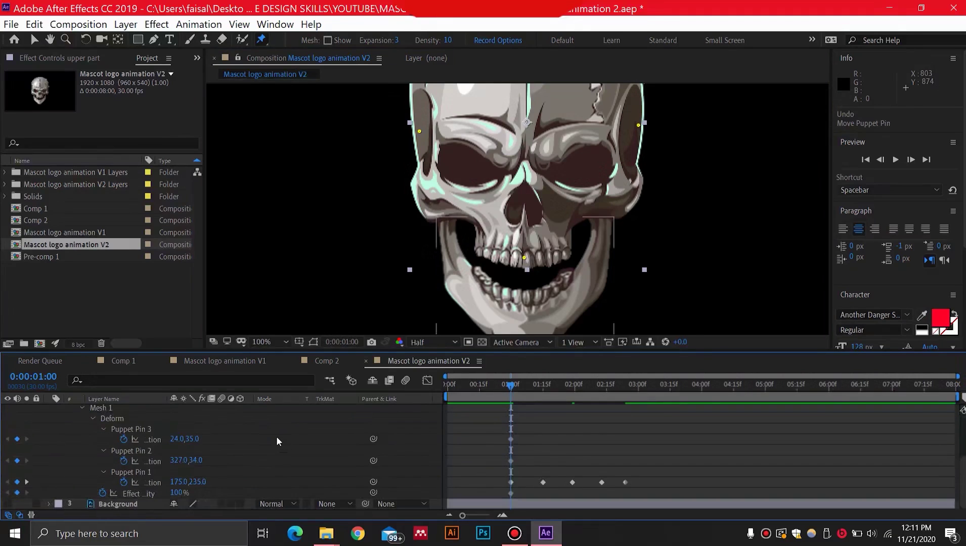
left_click(28, 482)
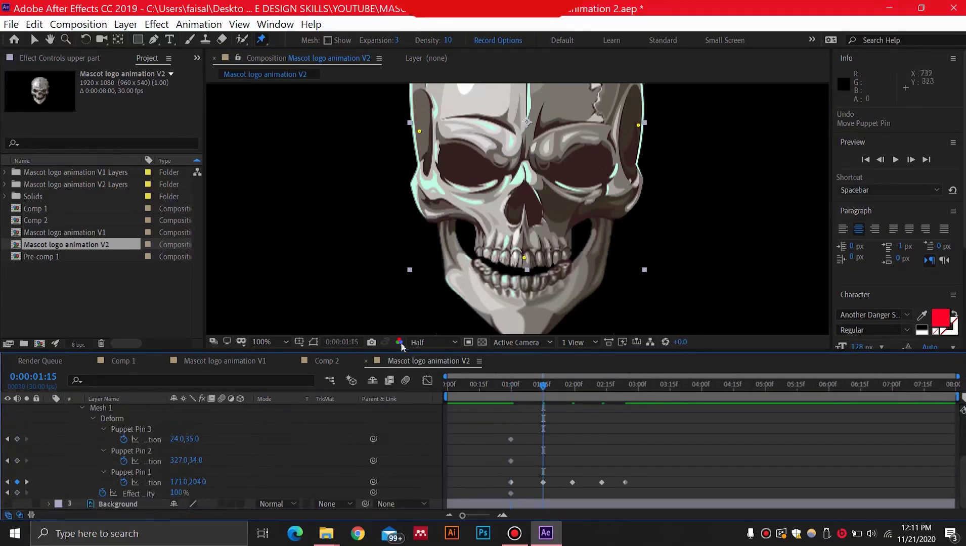
left_click(525, 264)
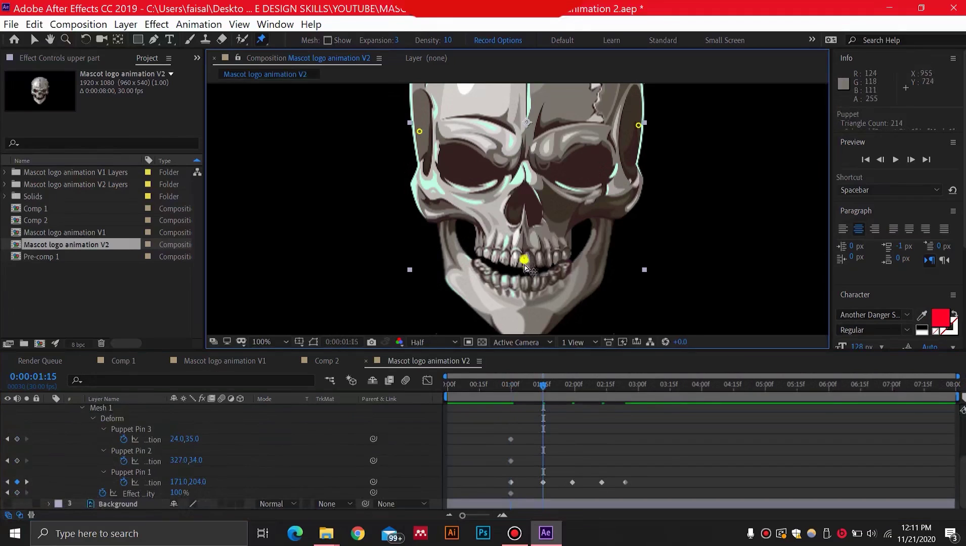
left_click_drag(526, 265, 524, 275)
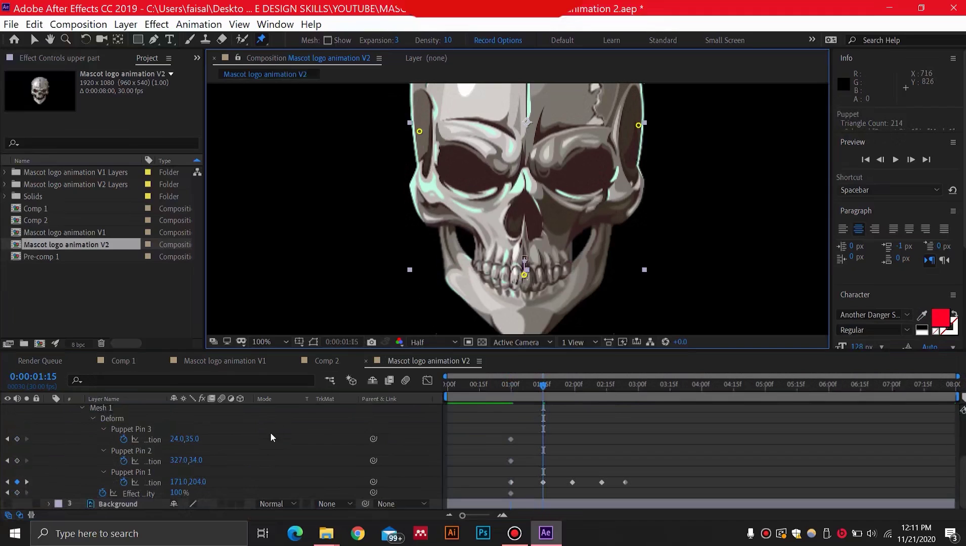
mouse_move(543, 387)
left_mouse_down()
mouse_move(510, 387)
mouse_move(551, 389)
left_mouse_up()
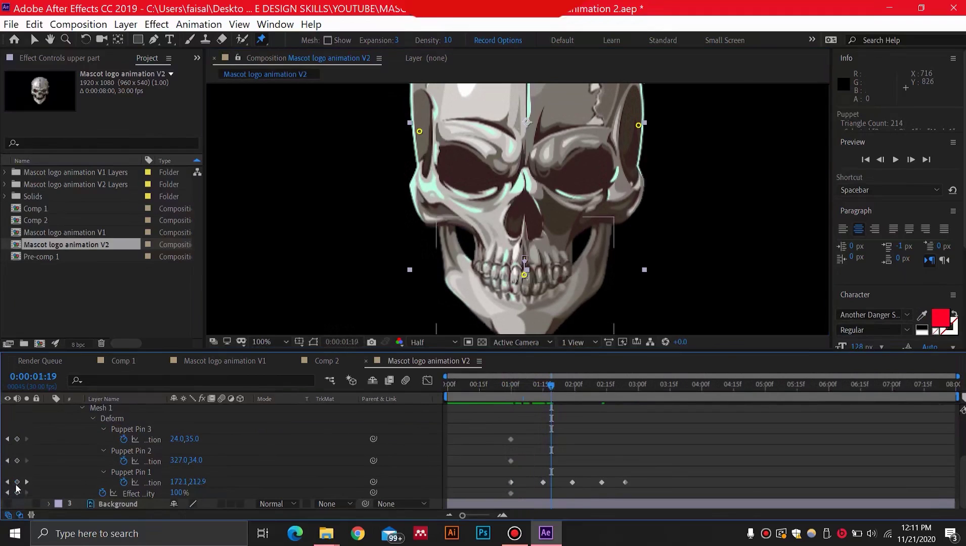
left_click(8, 482)
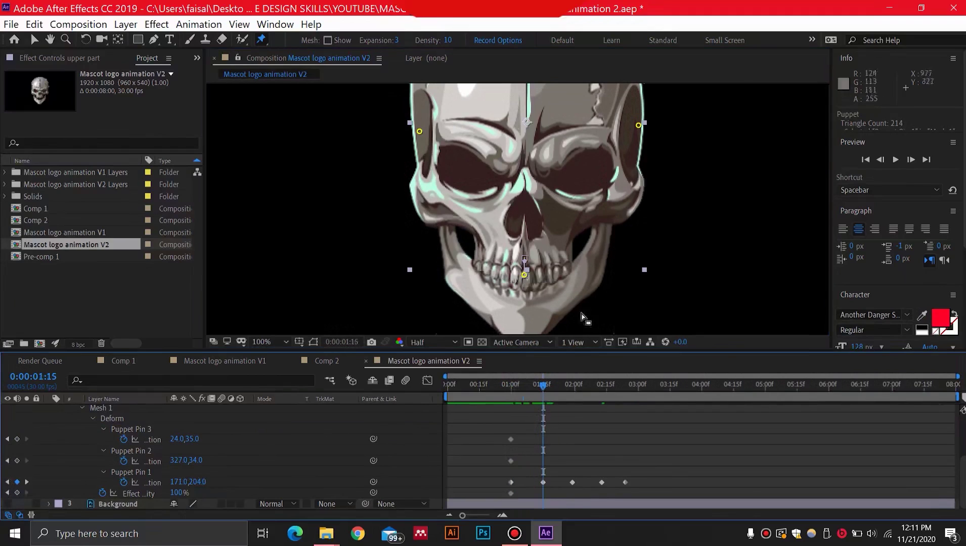
Reveal the upper part layer's keyframed puppet pin properties
scroll(274, 438, "up", 3)
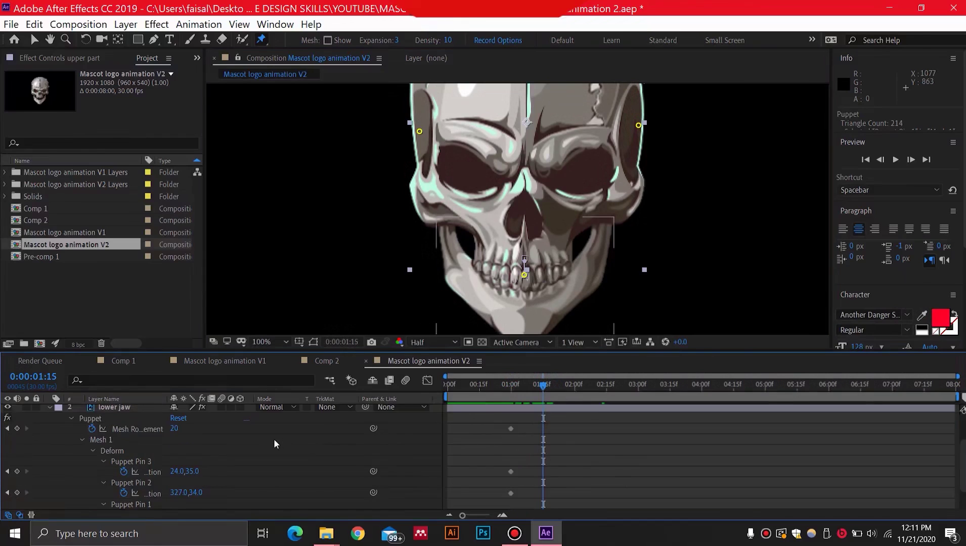
scroll(136, 418, "up", 1)
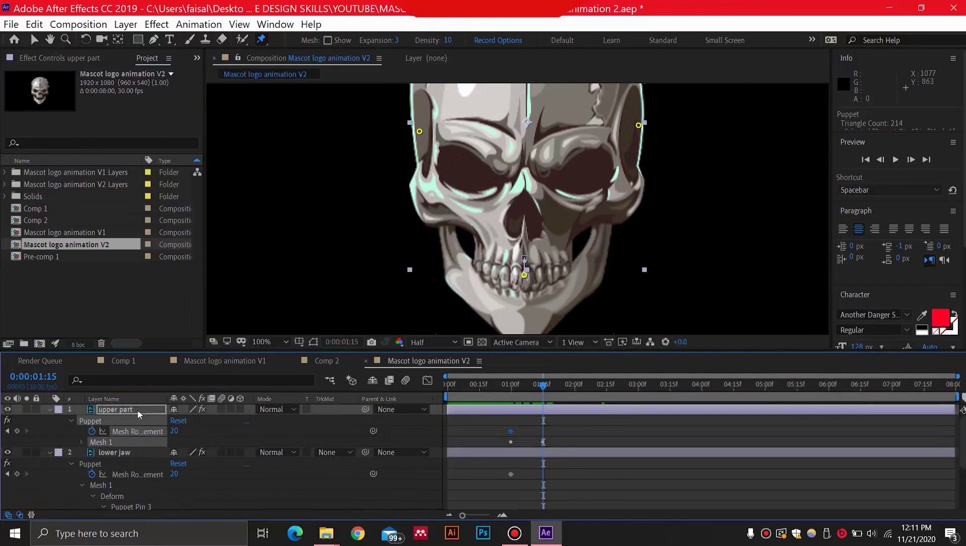
left_click(143, 410)
key("u")
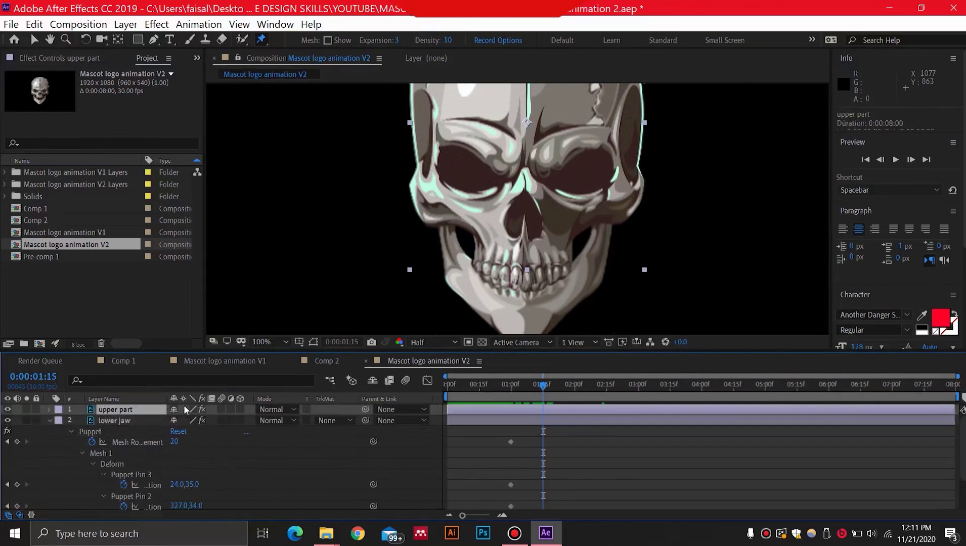
key("u")
scroll(556, 452, "down", 3)
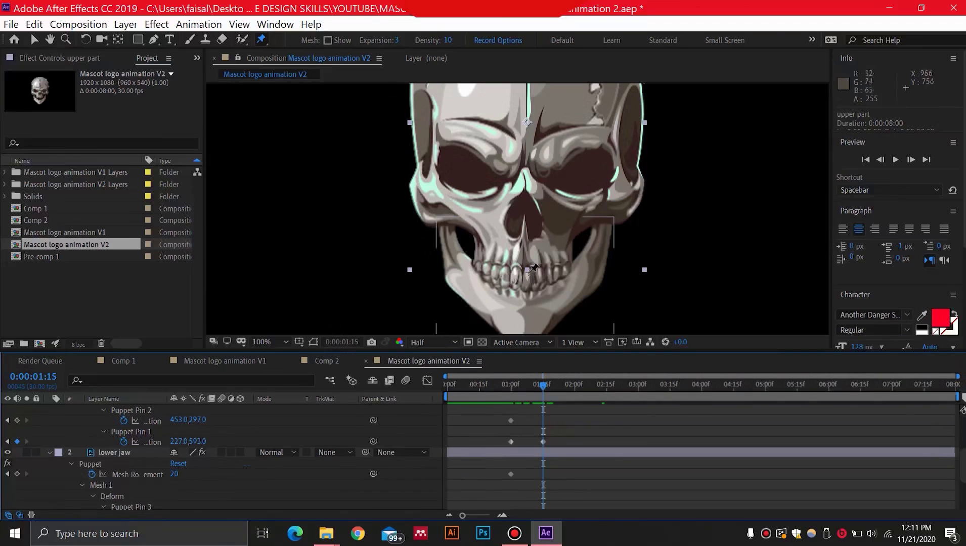
Duplicate the upper teeth pin's position keyframe from 0:00:01:00 to 0:00:01:29, aligned with the lower jaw's third keyframe
scroll(99, 452, "down", 3)
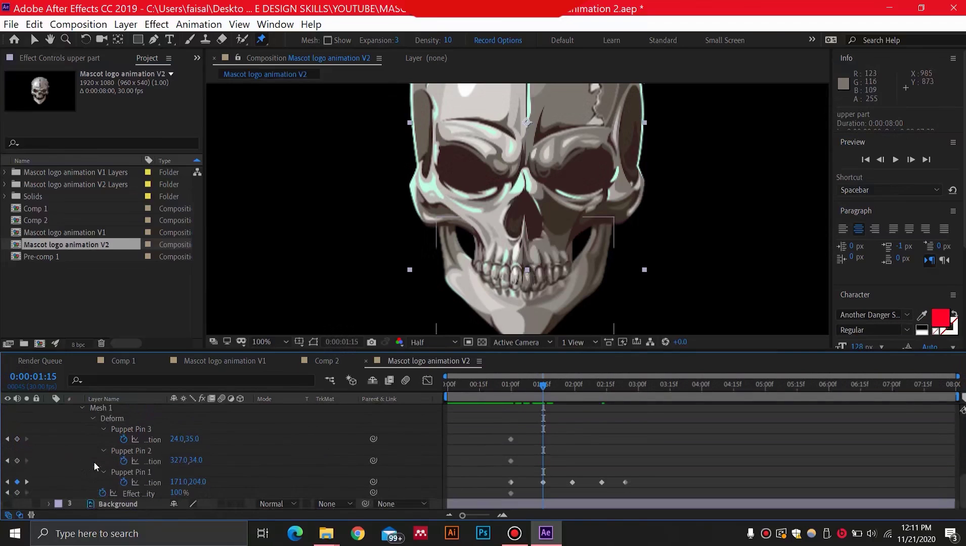
left_click(27, 483)
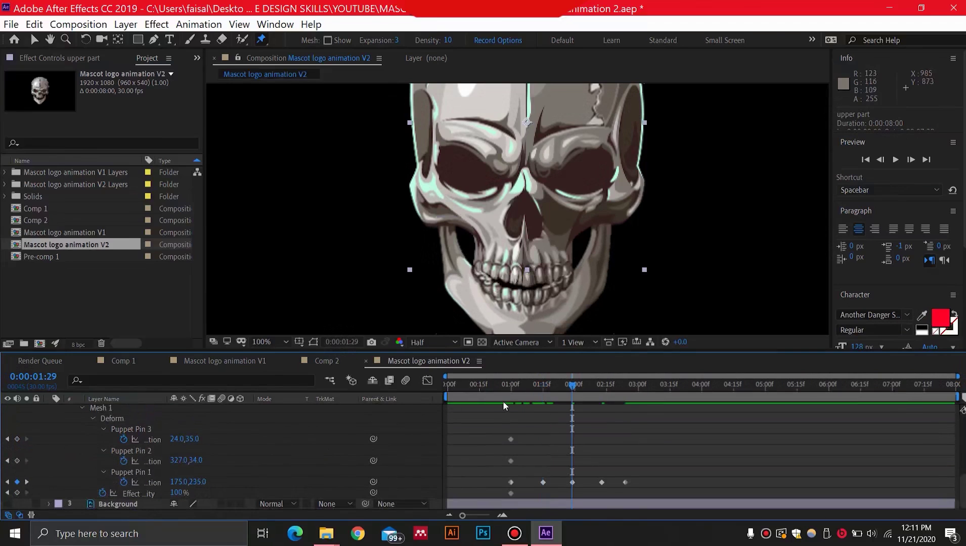
scroll(503, 400, "up", 5)
scroll(504, 404, "down", 2)
scroll(505, 405, "down", 1)
left_click(511, 442)
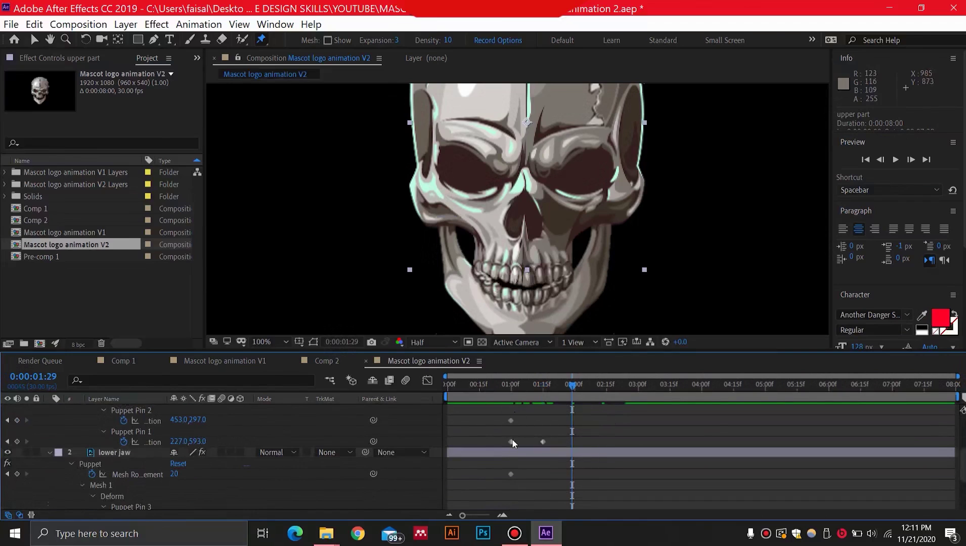
key("ctrl+c")
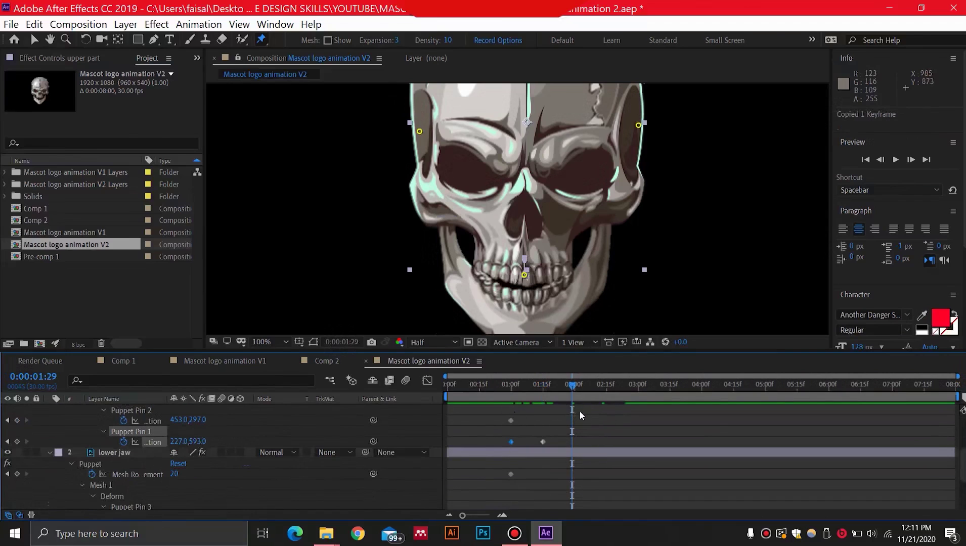
key("ctrl+v")
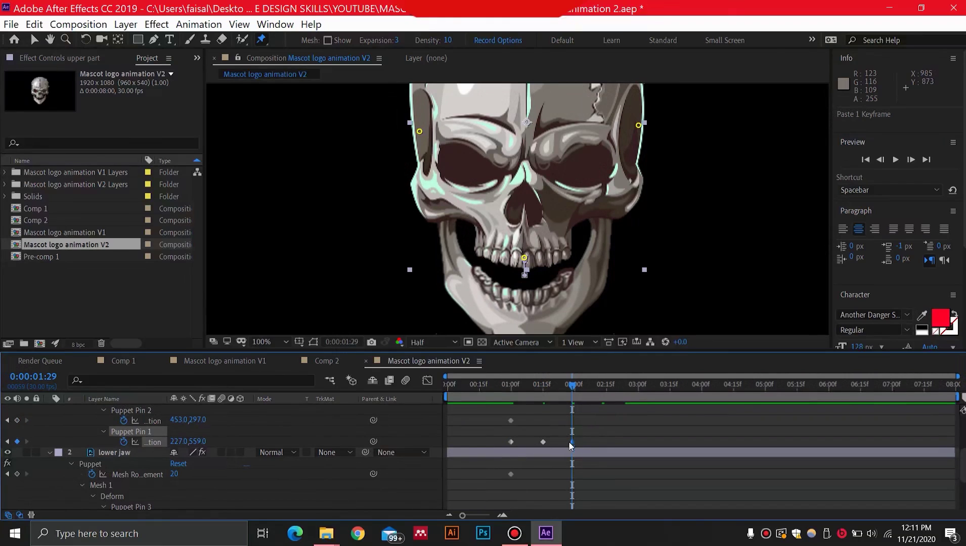
Duplicate the upper teeth pin's closed-mouth position keyframe from 0:00:01:15 to 0:00:02:13, aligned with the lower jaw's fourth keyframe
scroll(536, 430, "down", 3)
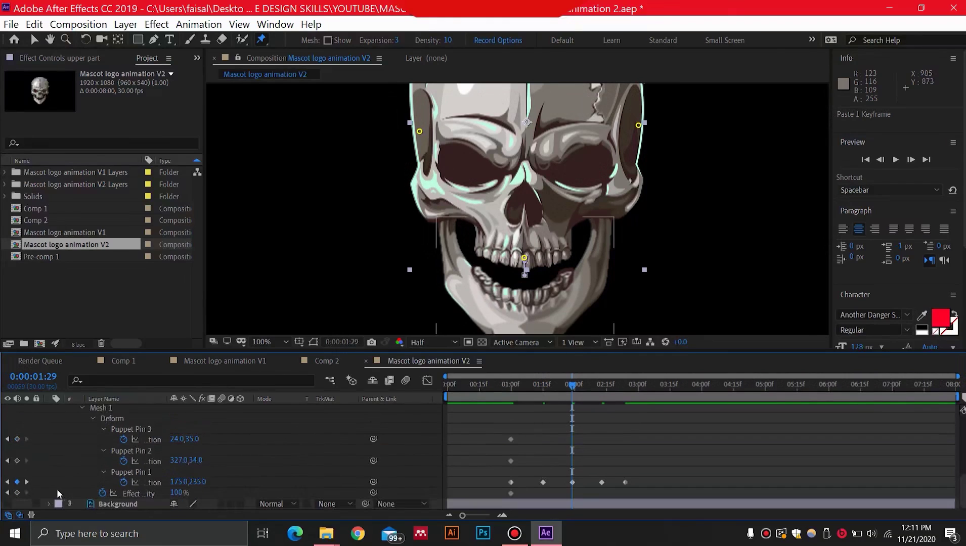
left_click(27, 482)
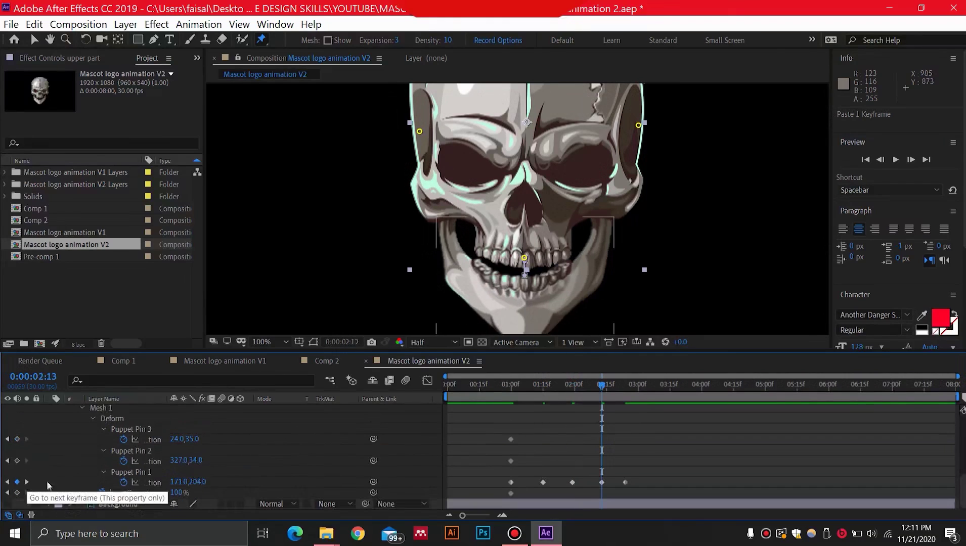
scroll(524, 426, "up", 5)
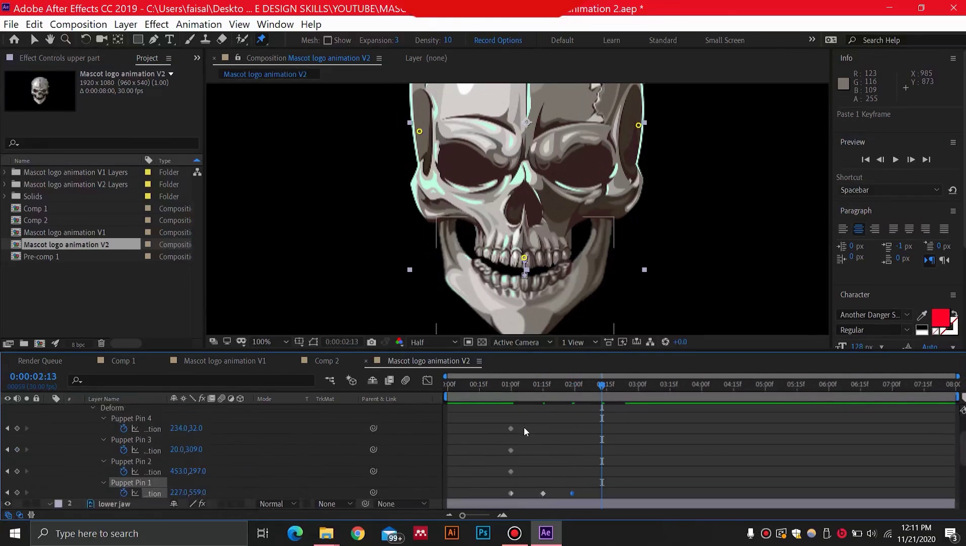
left_click(543, 494)
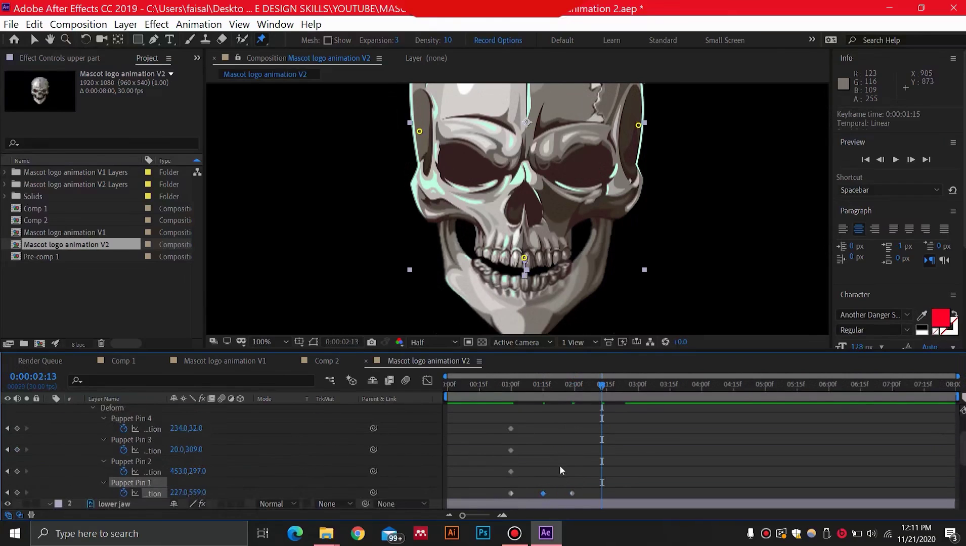
key("ctrl+c")
key("ctrl+v")
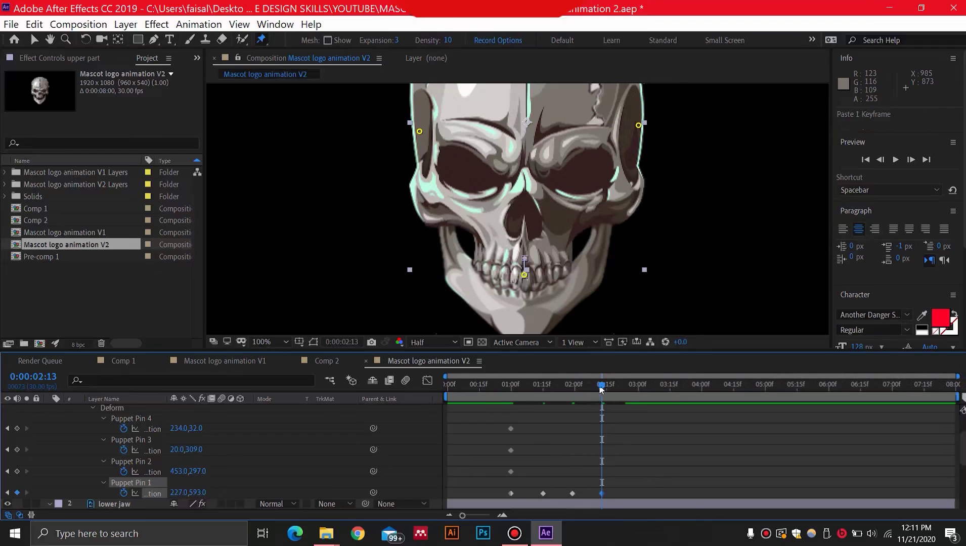
mouse_move(602, 389)
left_mouse_down()
mouse_move(518, 386)
mouse_move(600, 387)
left_mouse_up()
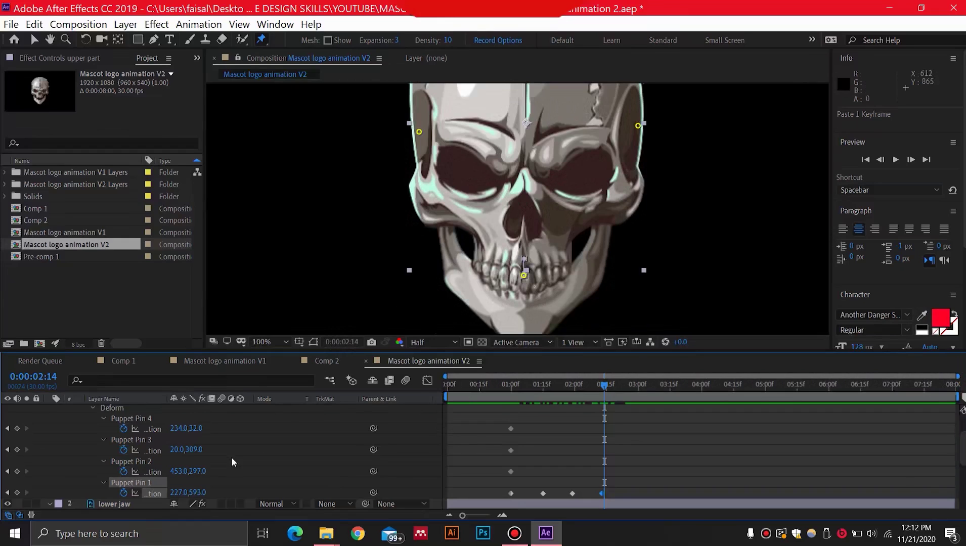
Duplicate the upper teeth pin's position keyframe from 0:00:01:00 to 0:00:02:24, aligned with the lower jaw's last keyframe
scroll(223, 451, "down", 5)
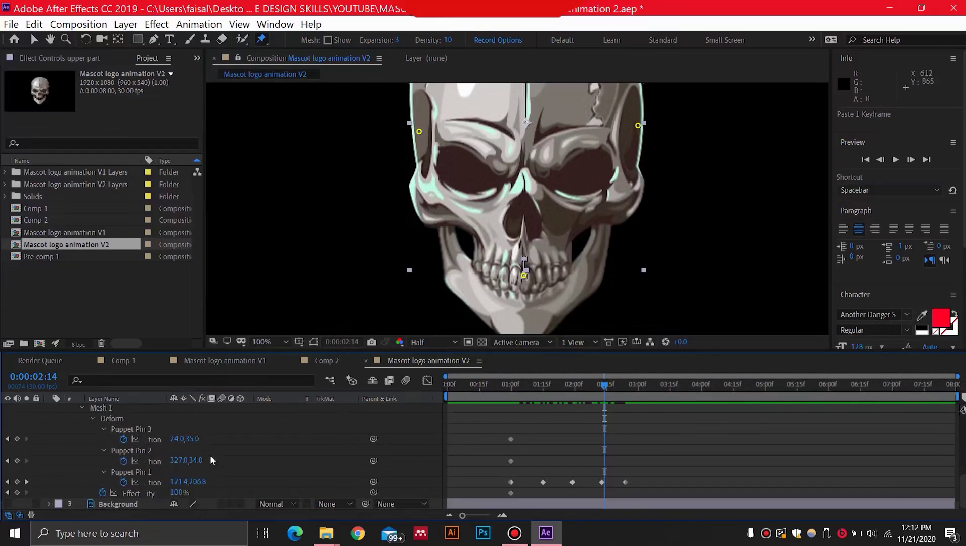
left_click(7, 482)
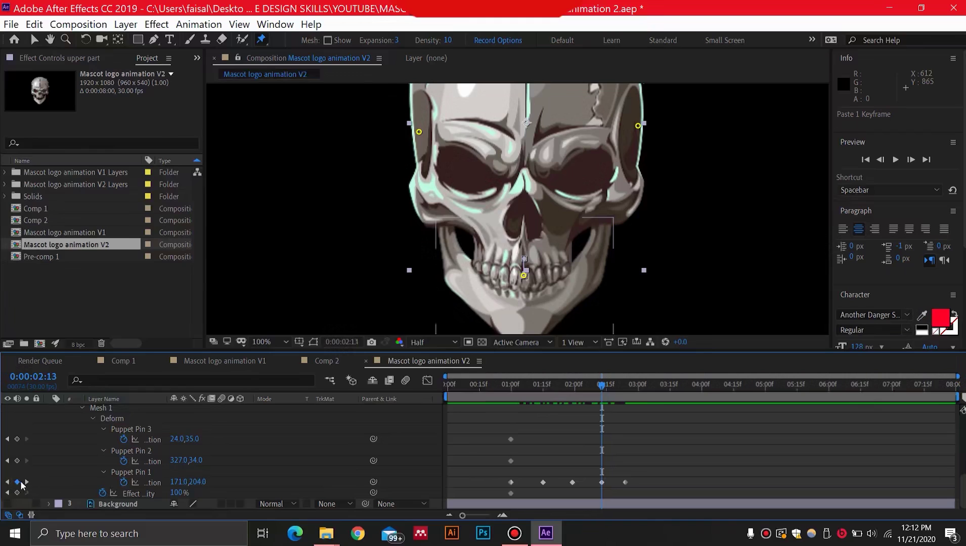
left_click(27, 482)
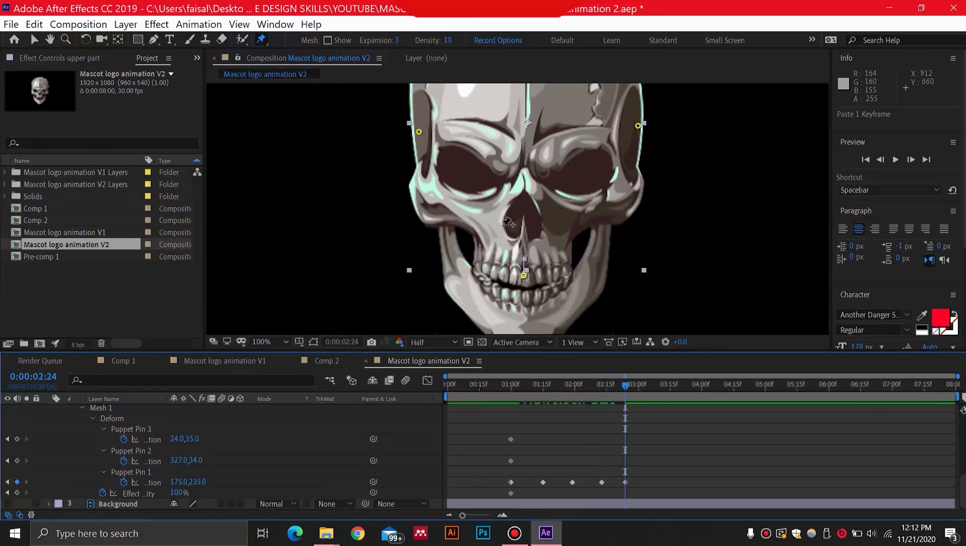
scroll(511, 455, "up", 4)
left_click(512, 461)
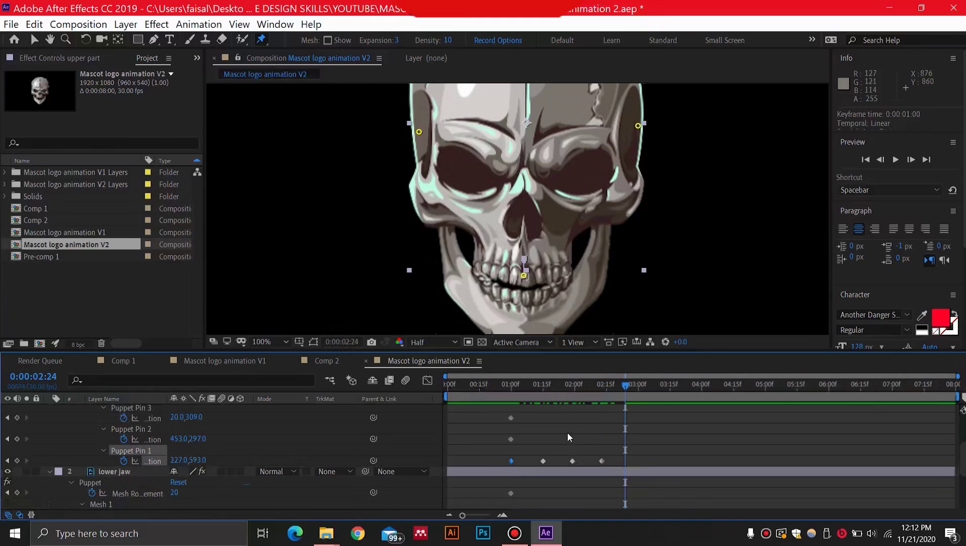
key("ctrl+c")
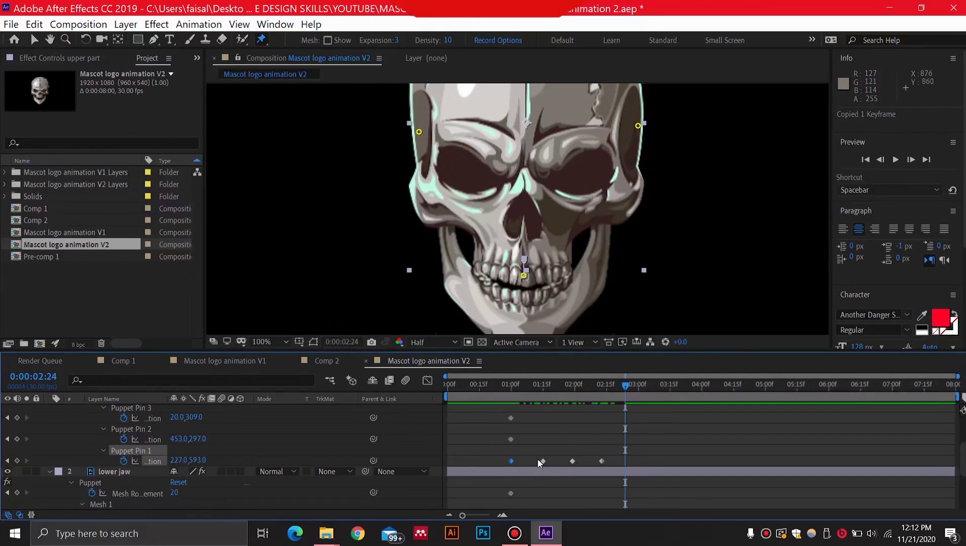
key("ctrl+v")
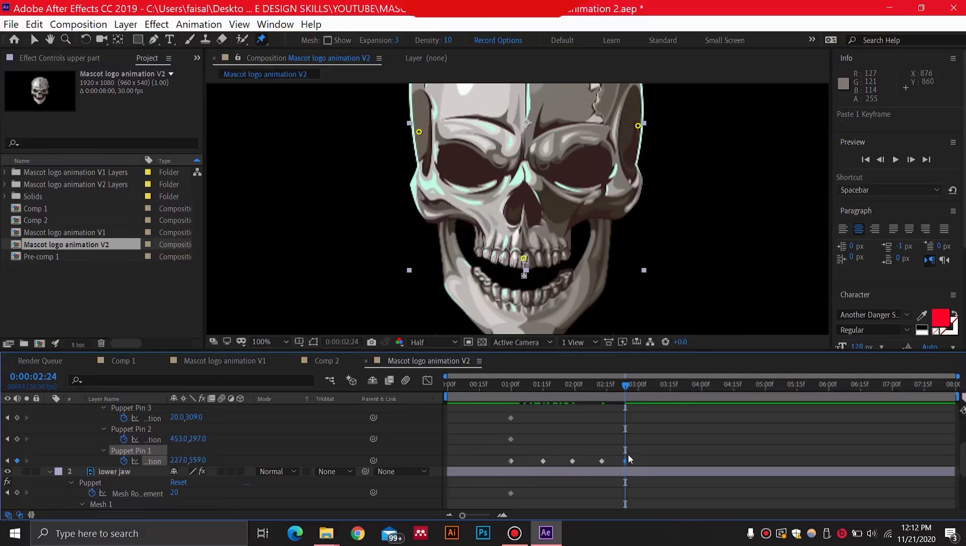
Preview the mouth animation from about 0:00:00:19 and return the playhead to 0:00:00:16
left_click_drag(626, 389, 486, 402)
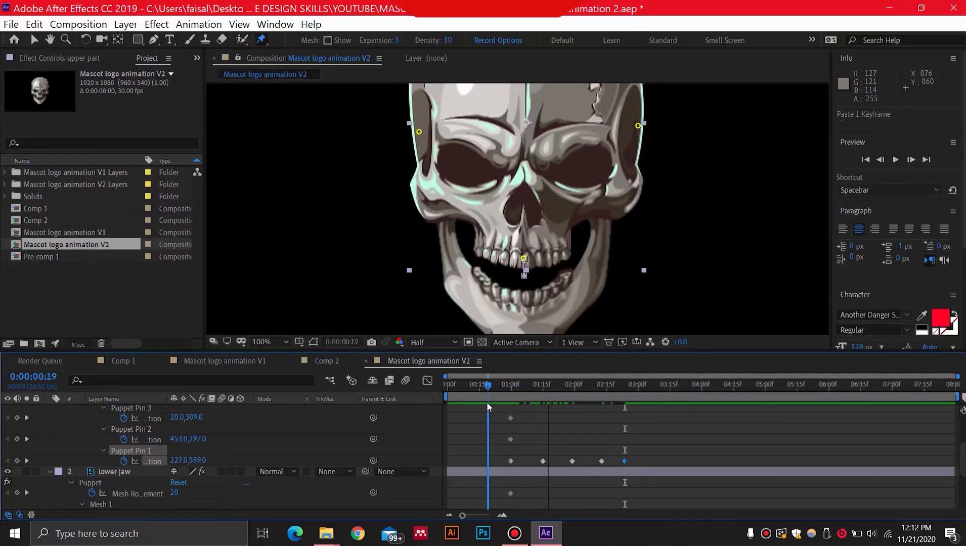
scroll(530, 303, "down", 1)
key("space")
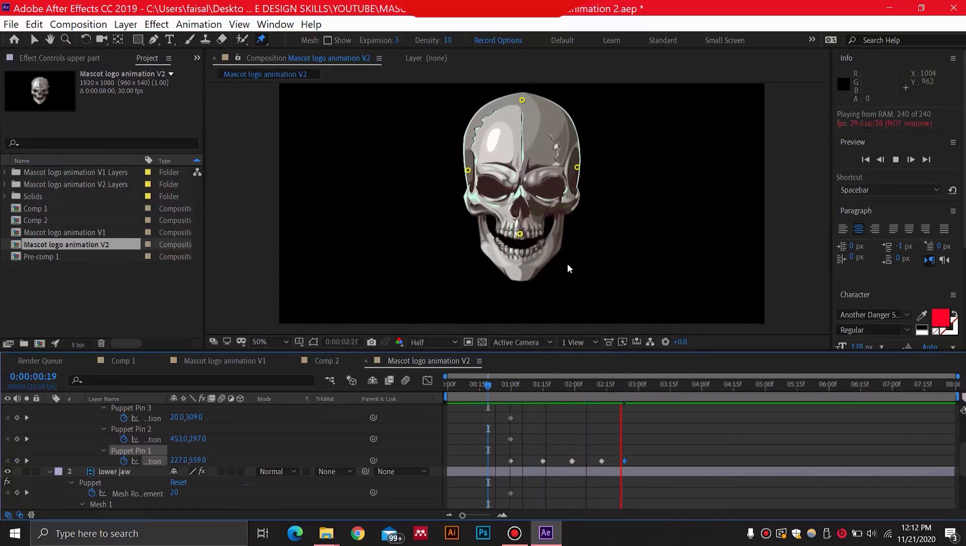
key("space")
left_click_drag(623, 384, 485, 401)
Apply Easy Ease to all five Puppet Pin 1 position keyframes of the upper part layer
left_click_drag(655, 463, 507, 471)
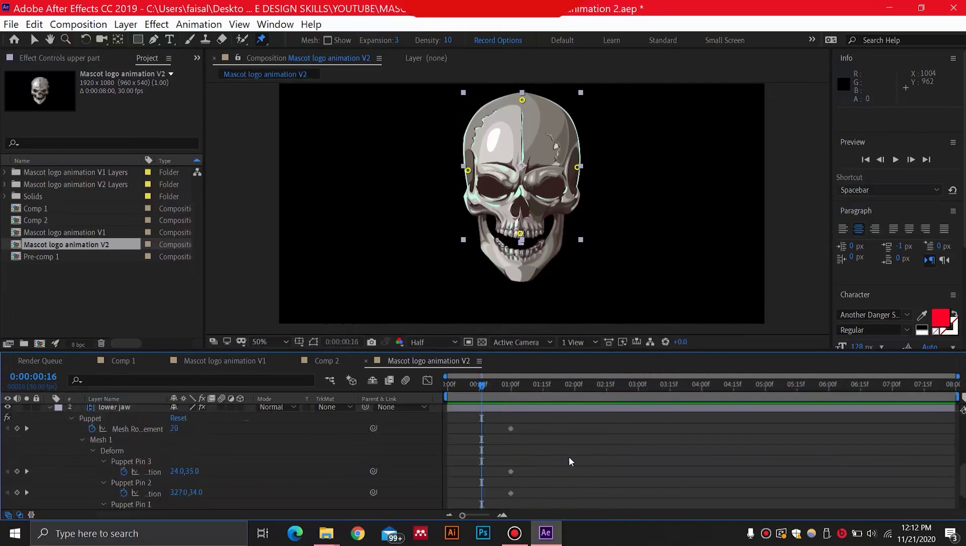
right_click(572, 461)
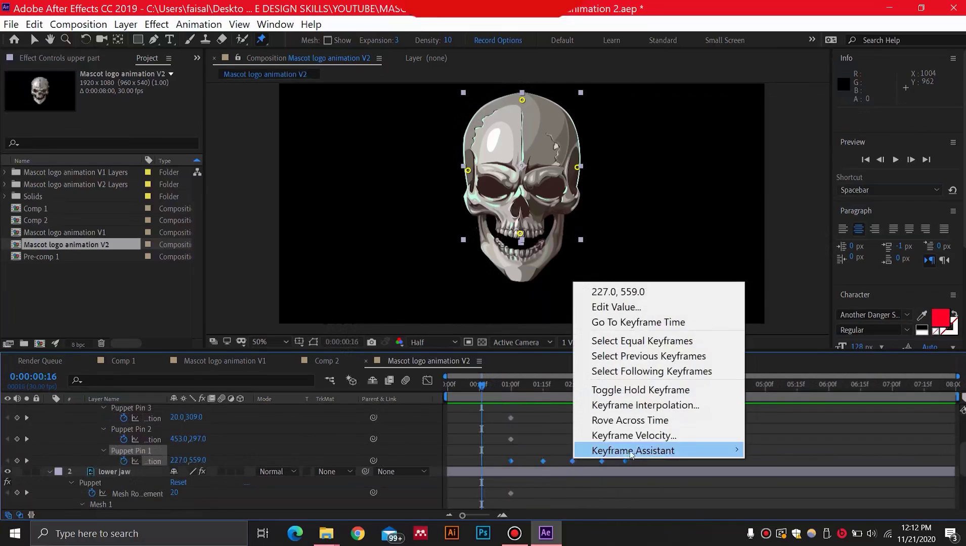
mouse_move(637, 451)
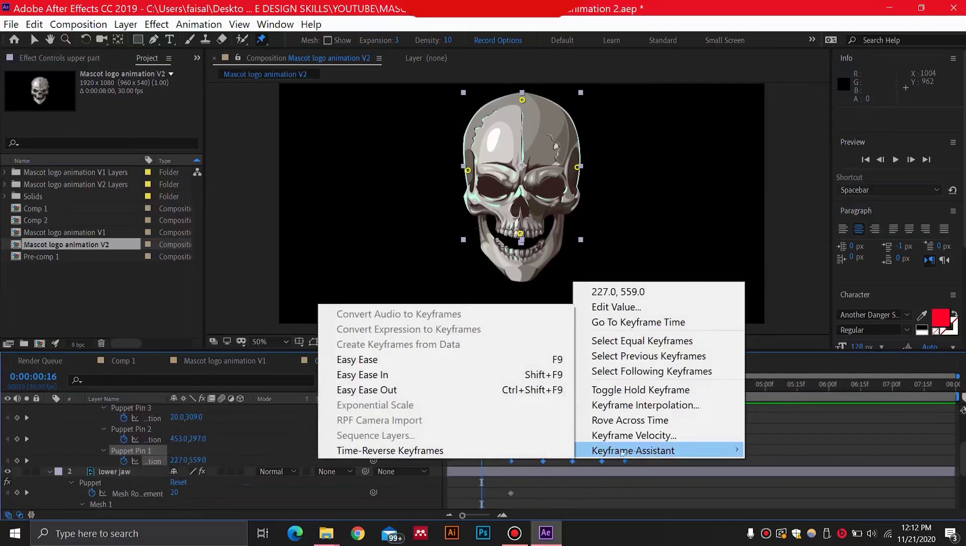
left_click(487, 359)
Apply Easy Ease to all five Puppet Pin 1 position keyframes of the lower jaw layer
scroll(612, 443, "down", 3)
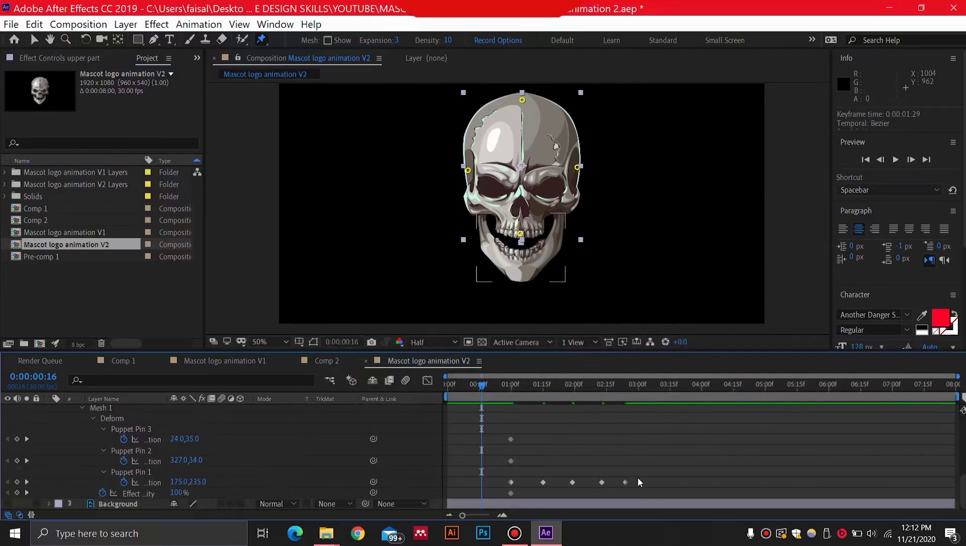
left_click_drag(639, 478, 505, 494)
right_click(513, 486)
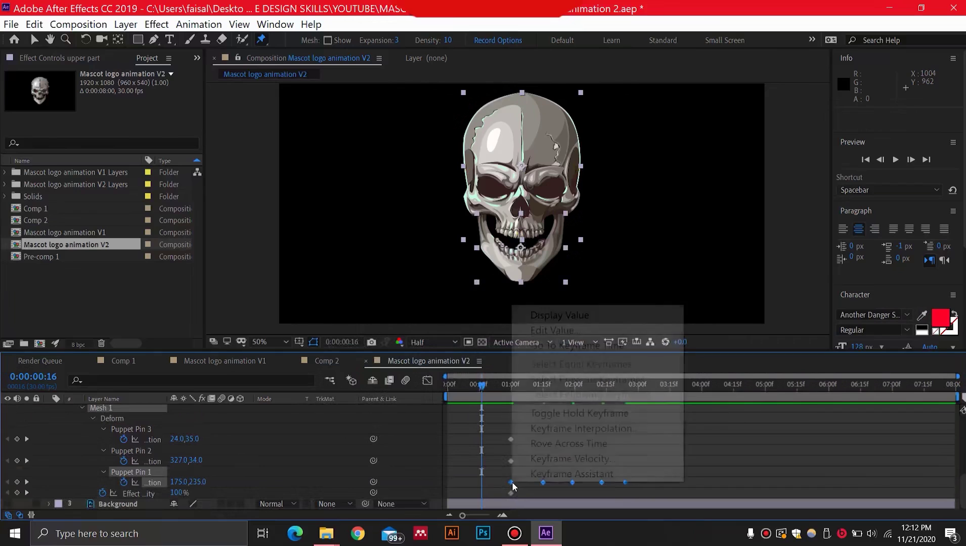
mouse_move(544, 478)
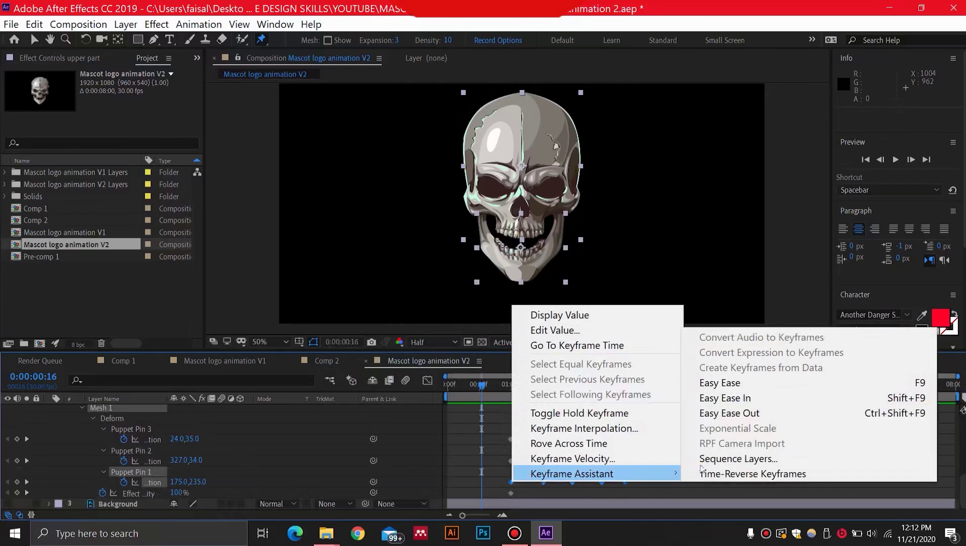
left_click(720, 383)
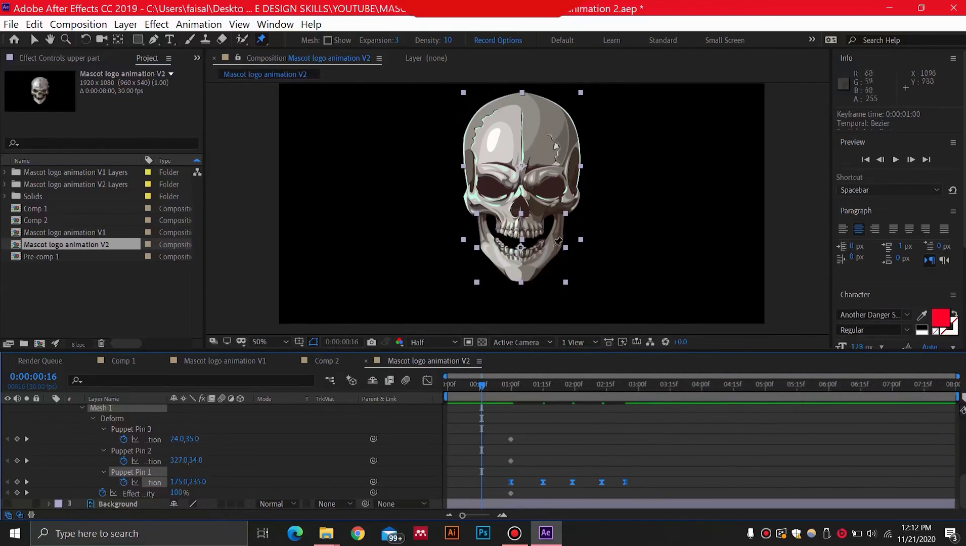
Collapse the upper part layer's properties, deselect all layers and switch to the Selection tool
scroll(468, 429, "up", 3)
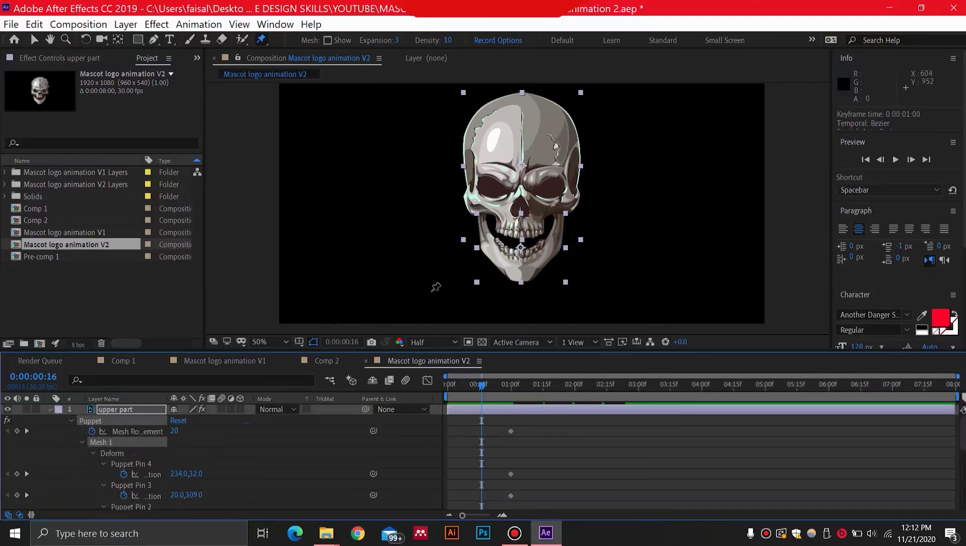
left_click(49, 410)
left_click(125, 465)
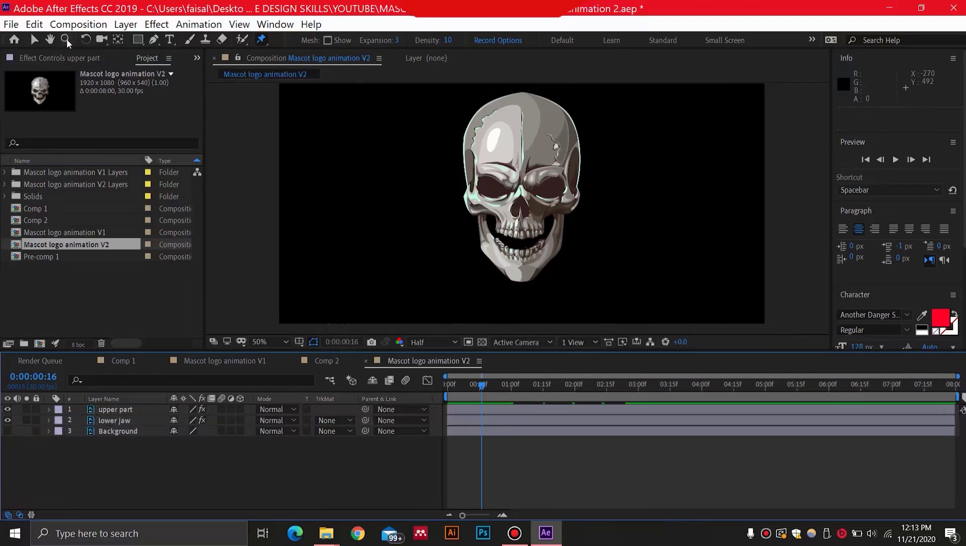
left_click(34, 39)
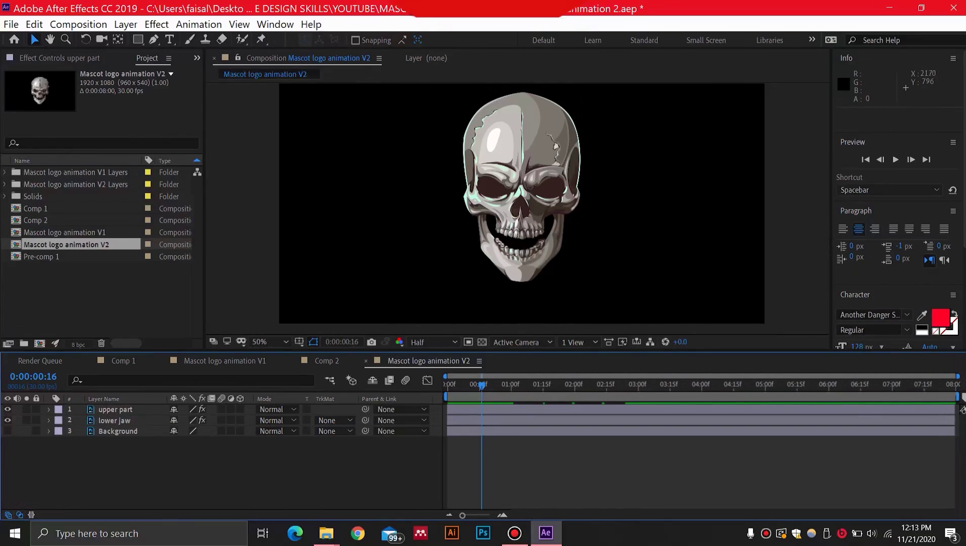
Add a new black solid layer above the upper part layer
scroll(898, 202, "down", 1)
scroll(963, 276, "down", 4)
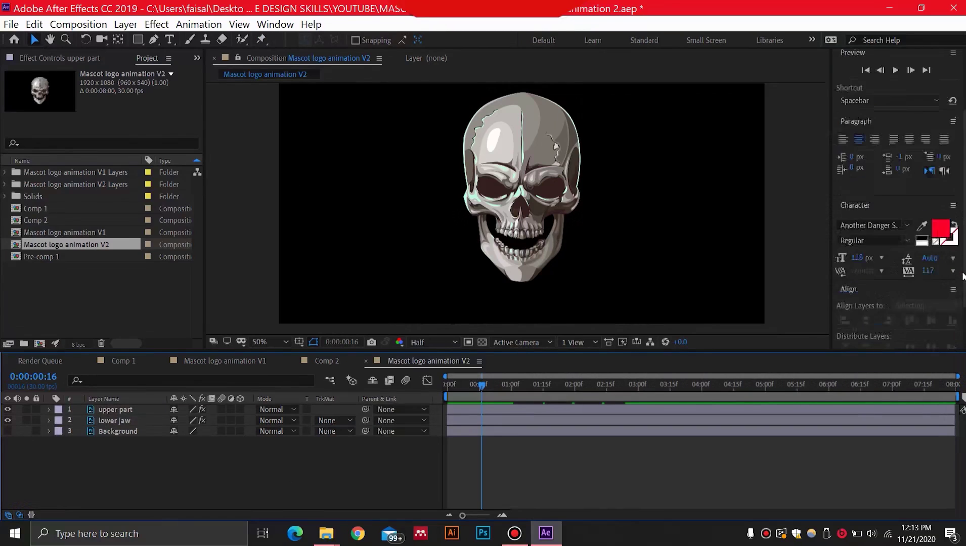
left_click(125, 24)
mouse_move(228, 40)
left_click(376, 56)
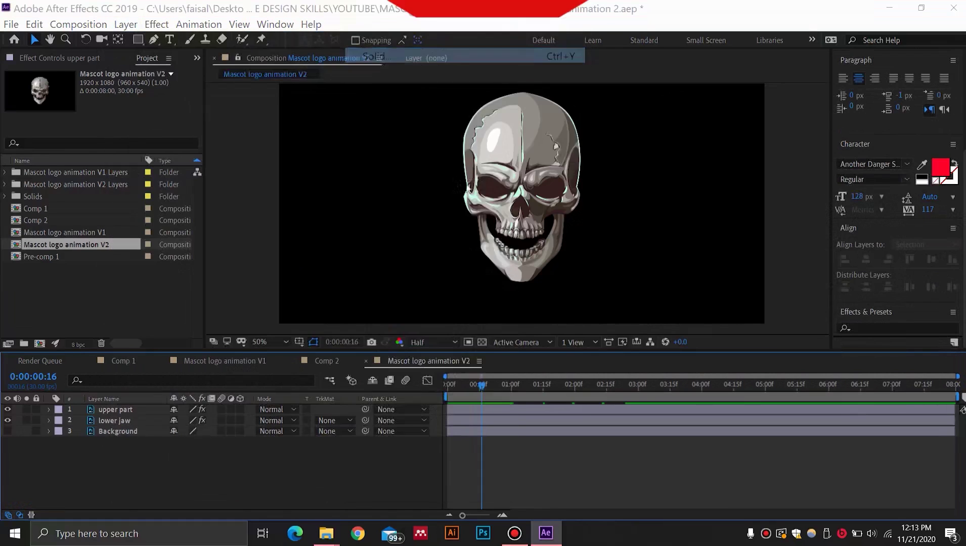
left_click(539, 377)
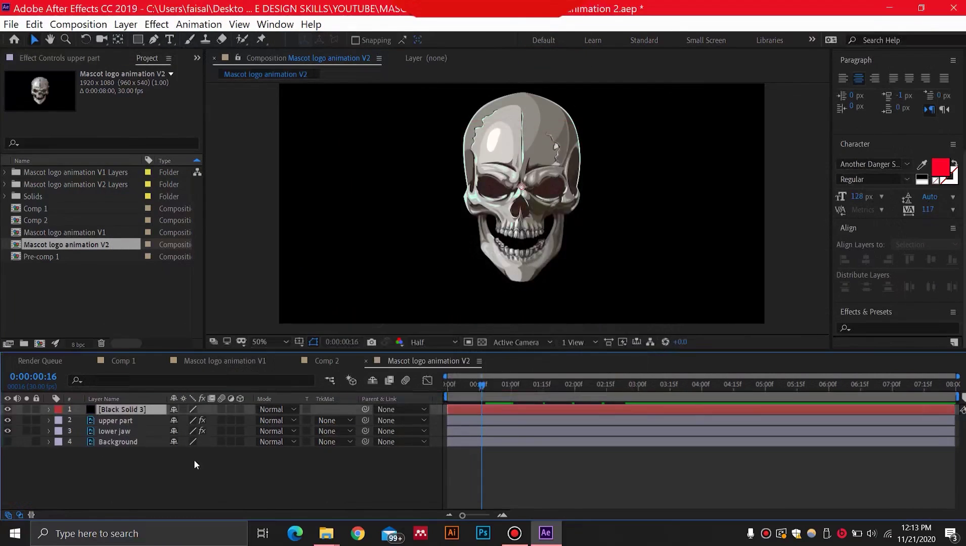
Search the effects for "cc light" and apply CC Light Rays to the black solid
left_click(873, 327)
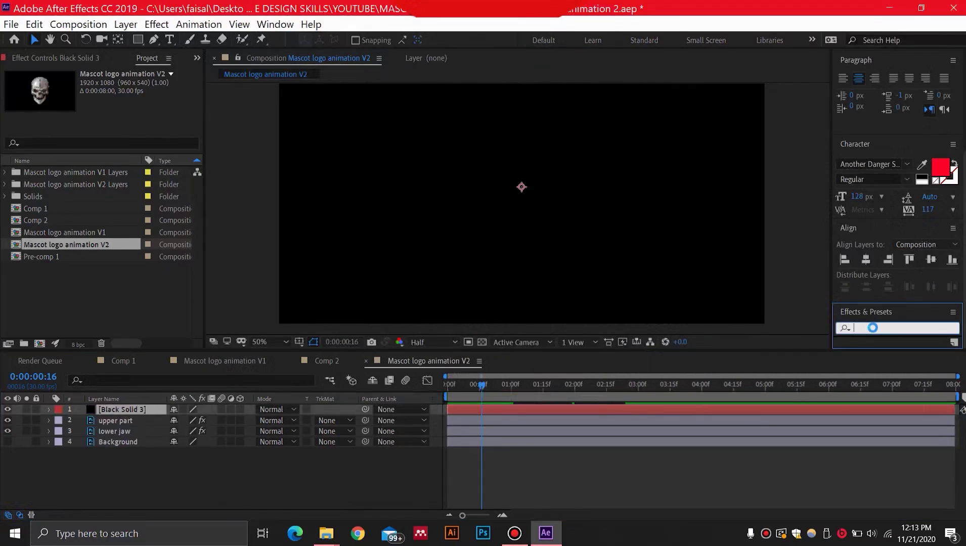
type("cc light")
left_click_drag(891, 304, 144, 408)
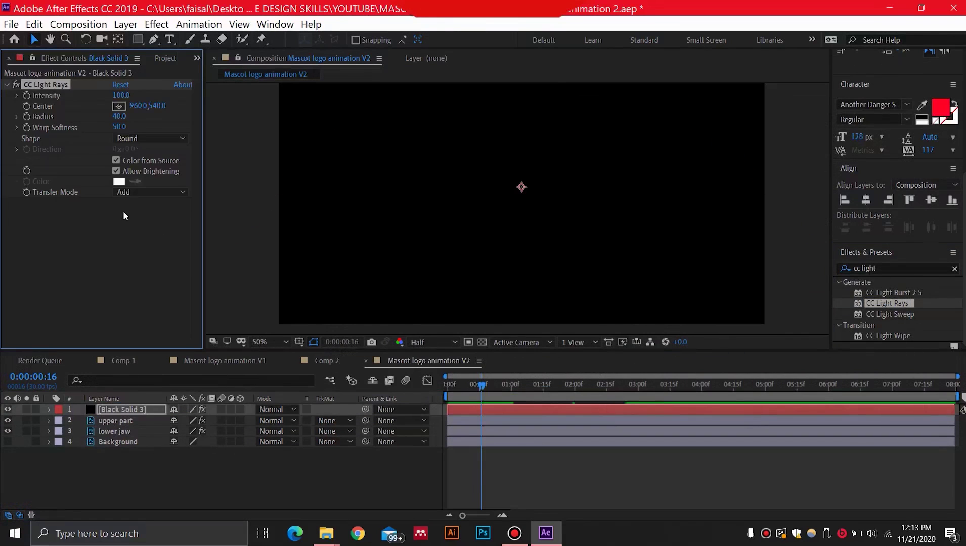
Set the CC Light Rays transfer mode to None and turn off Color from Source
left_click(156, 194)
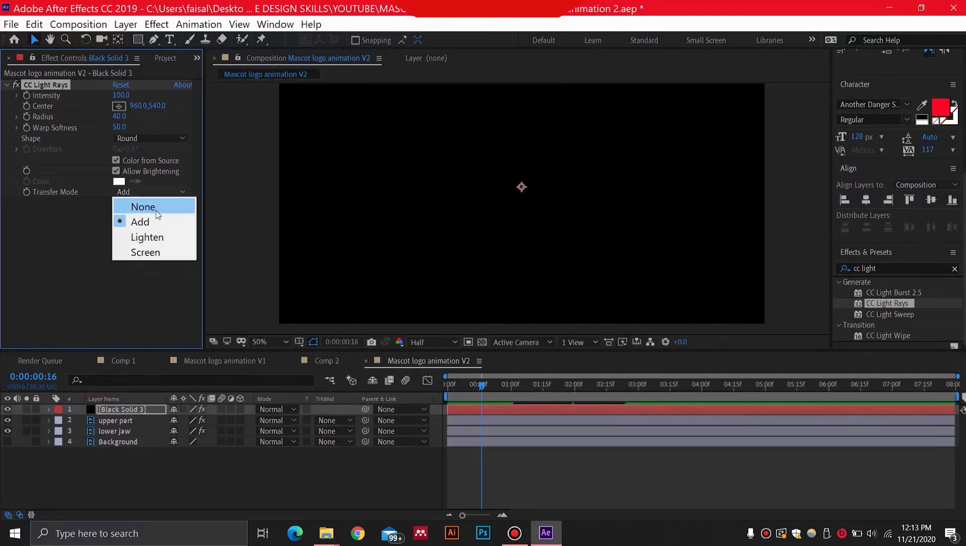
left_click(155, 208)
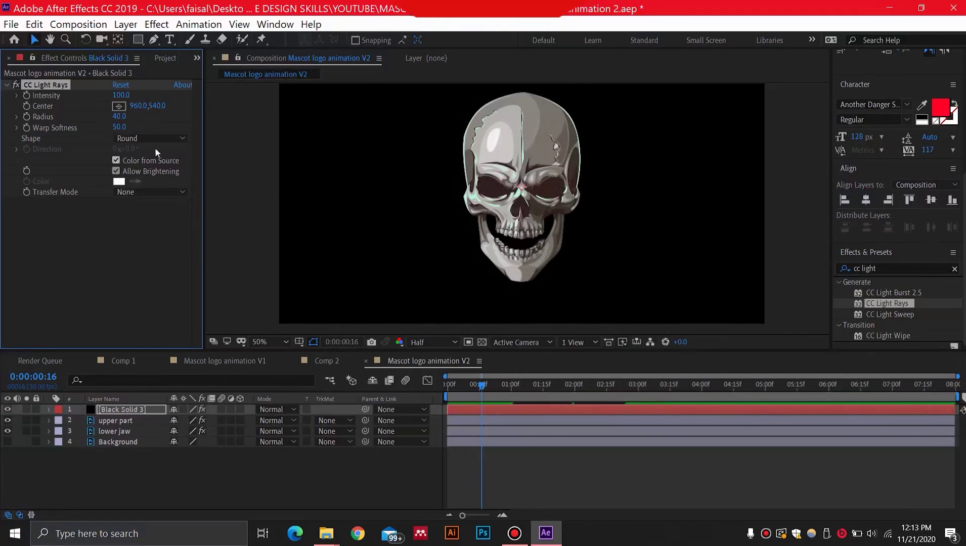
left_click(116, 161)
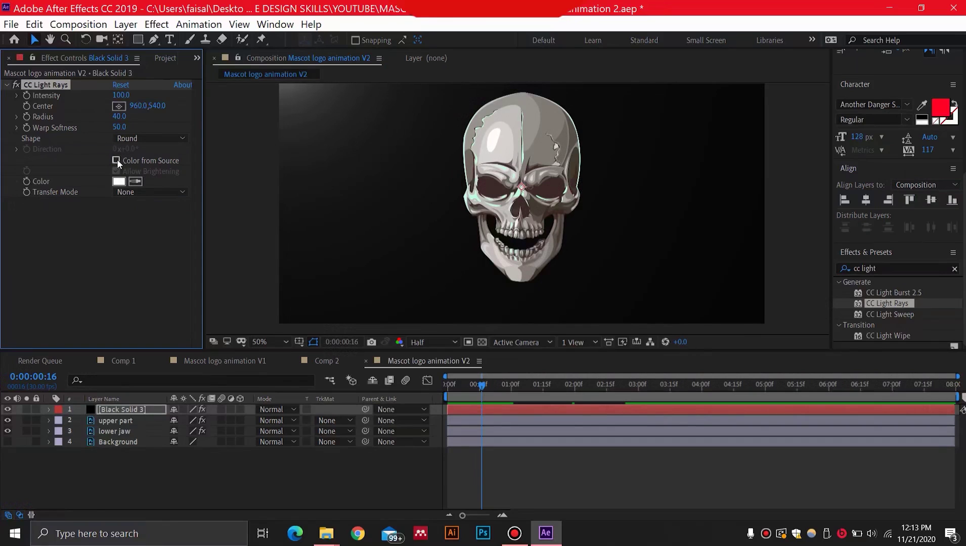
Move the light rays' center to about 1360, 860, in the dark area beside the skull's forehead
scroll(332, 109, "down", 1)
scroll(378, 128, "up", 1)
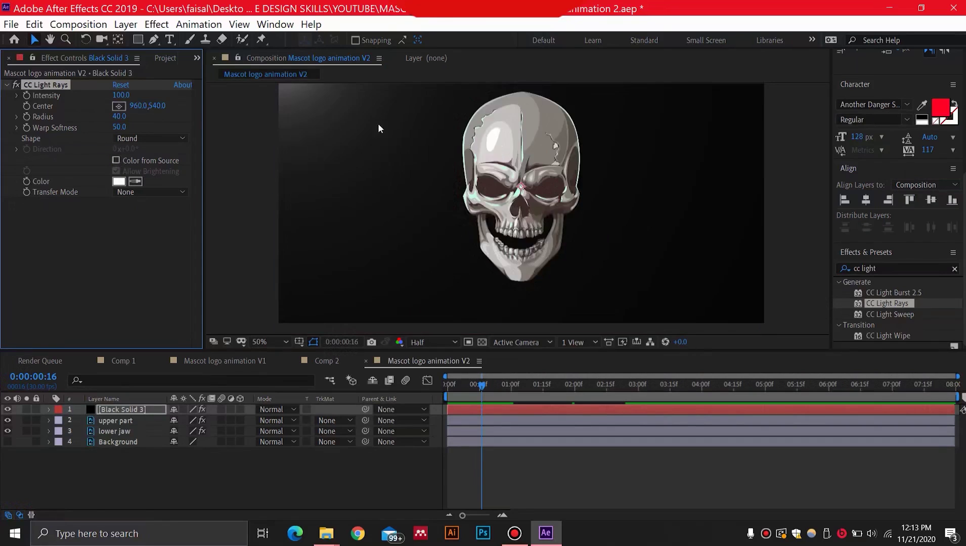
scroll(378, 128, "down", 1)
left_click_drag(399, 131, 449, 172)
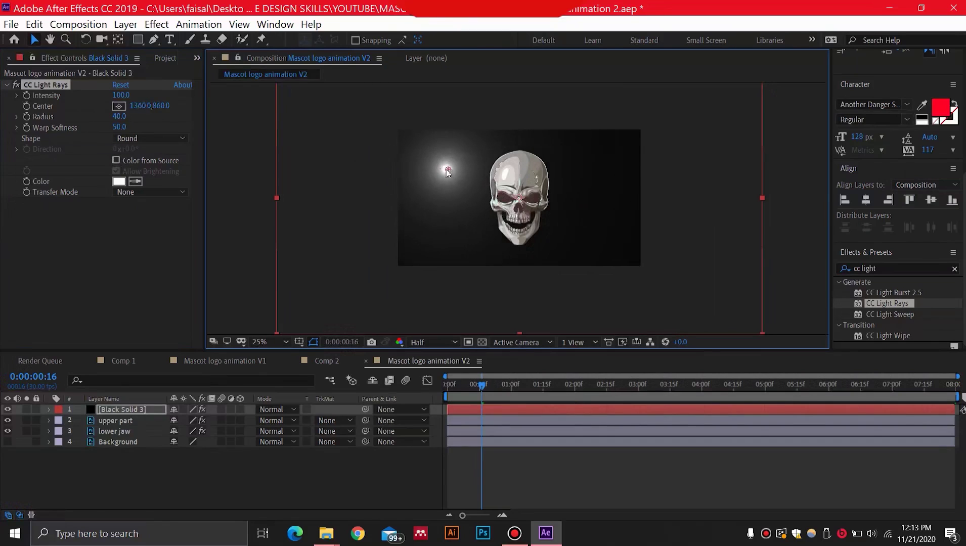
Set the light rays' shape to Square and move their center onto the skull's right-hand eye socket, at about 2038, 1088
left_click(170, 138)
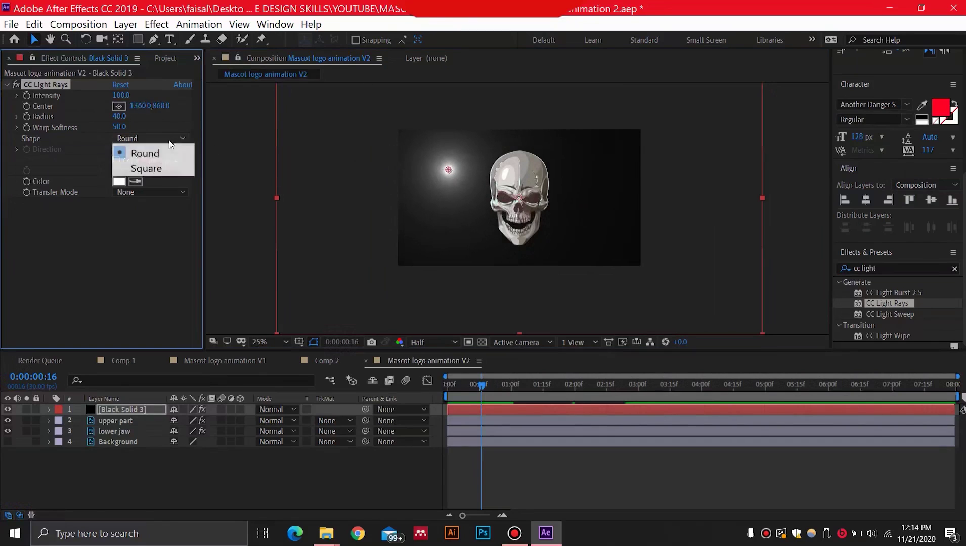
left_click(157, 172)
key("period")
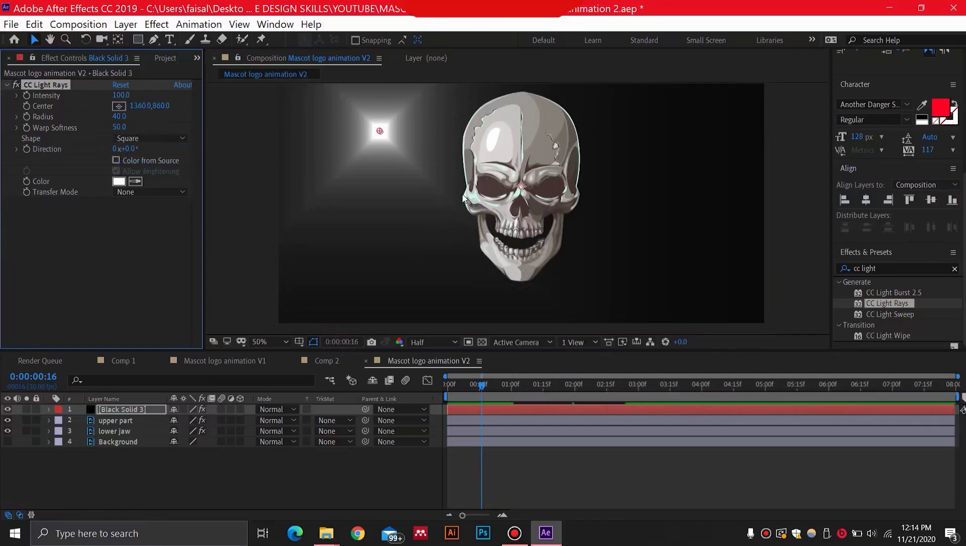
left_click_drag(388, 134, 551, 191)
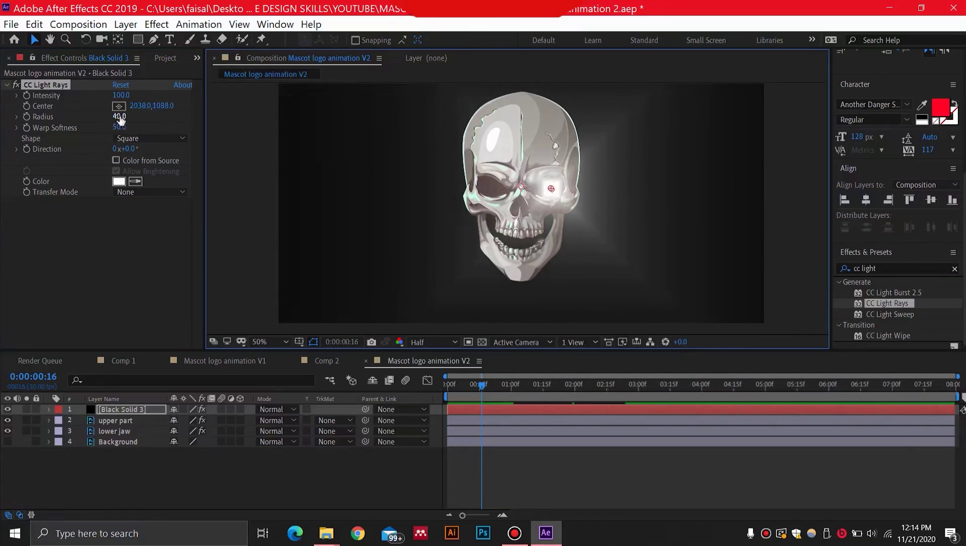
Set the CC Light Rays radius to 28 and nudge the center to about 2036, 1090 in the eye socket
left_click_drag(119, 117, 116, 117)
left_click(119, 117)
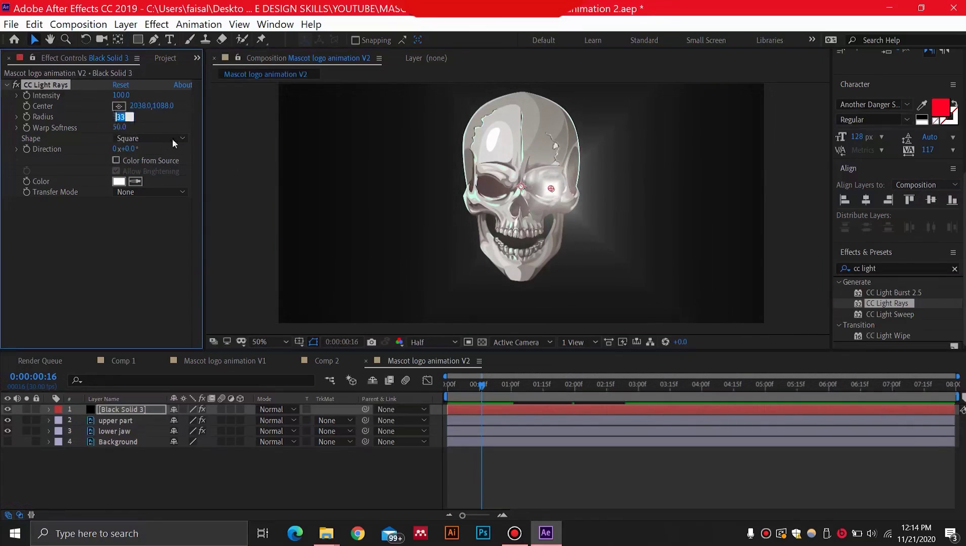
type("28")
key("Return")
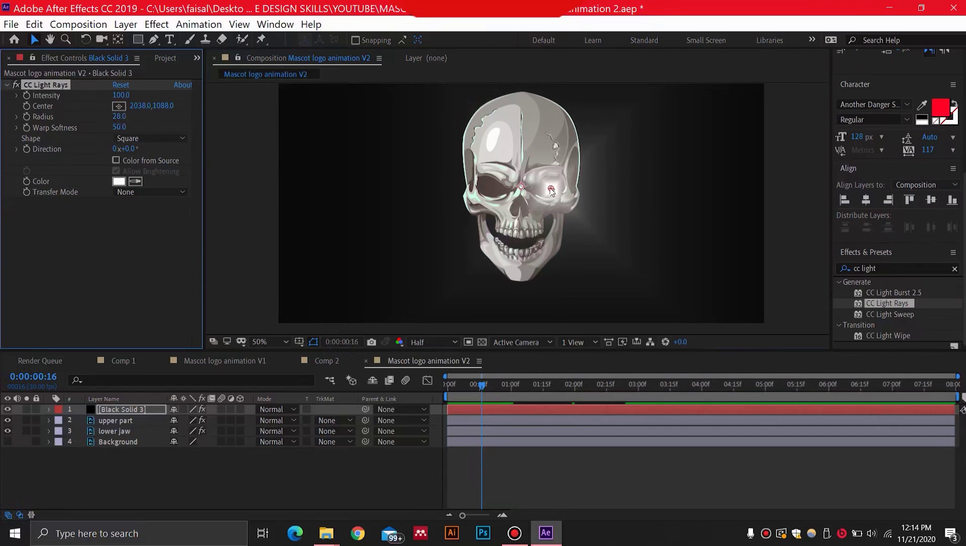
left_click_drag(551, 191, 552, 193)
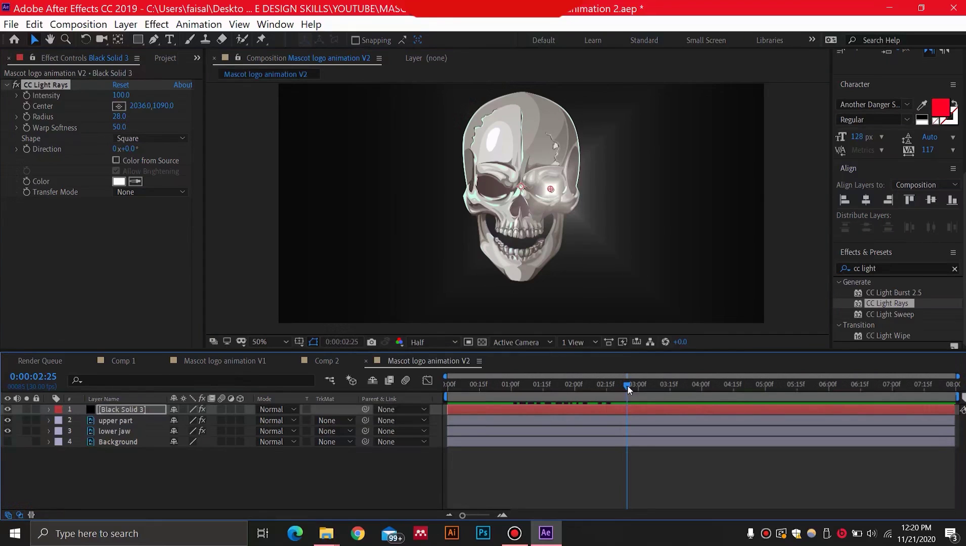
Go to 0:00:03:00 and change the light rays' color to pure red, FF0000
mouse_move(628, 385)
left_mouse_down()
mouse_move(575, 385)
mouse_move(641, 383)
mouse_move(536, 382)
mouse_move(645, 382)
mouse_move(635, 381)
left_mouse_up()
left_click(647, 384)
left_click_drag(642, 386, 638, 386)
left_click(119, 181)
left_click_drag(638, 276, 761, 229)
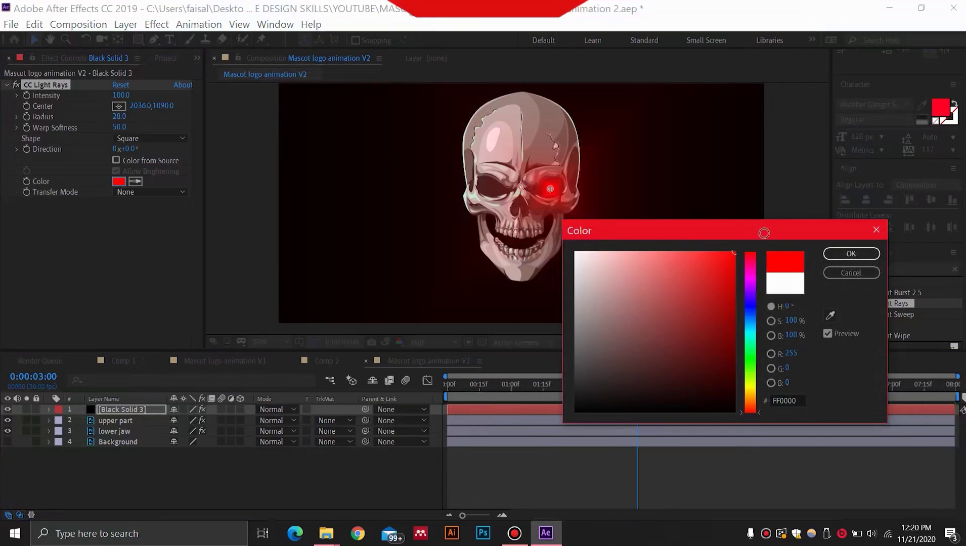
left_click(843, 255)
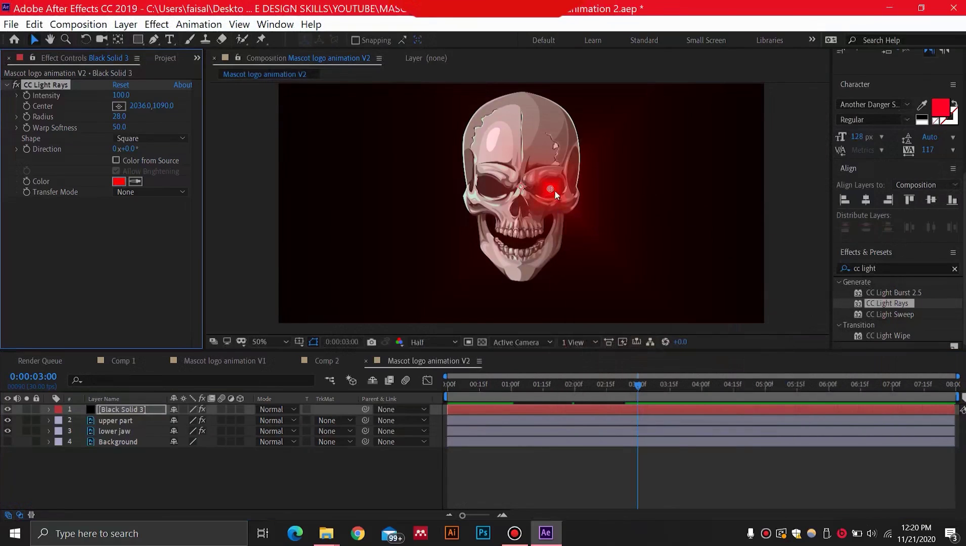
key("period")
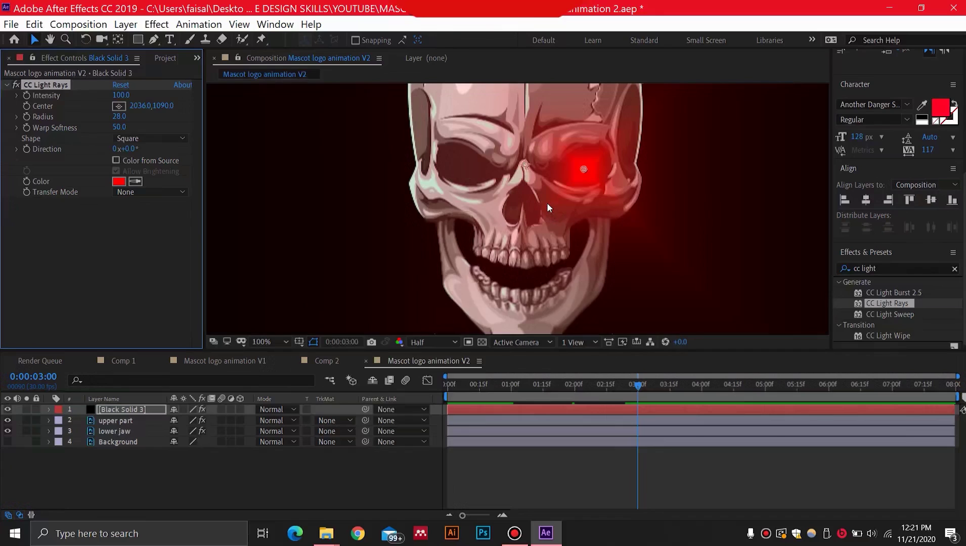
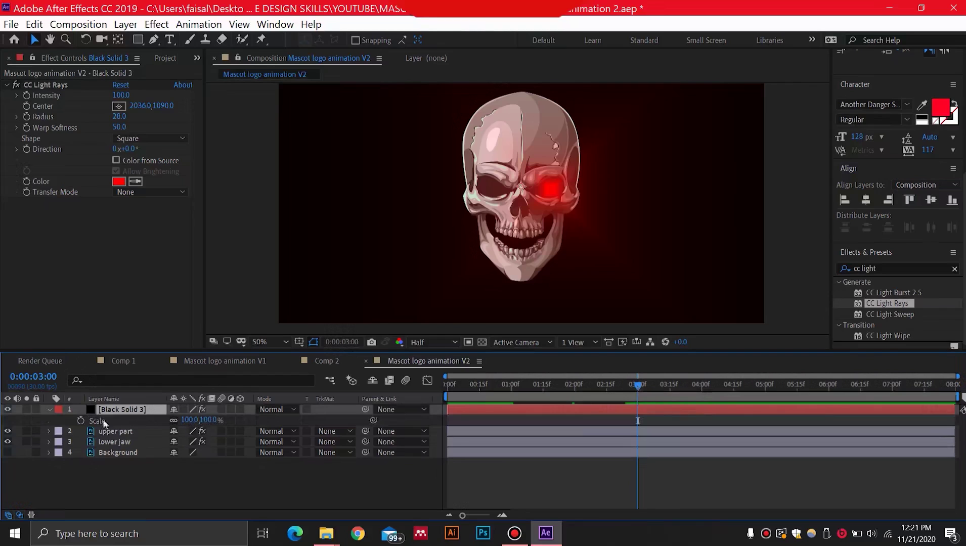
Start keyframing the black solid's scale at 0:00:03:00 with a value of 0%
left_click(80, 422)
left_click(191, 420)
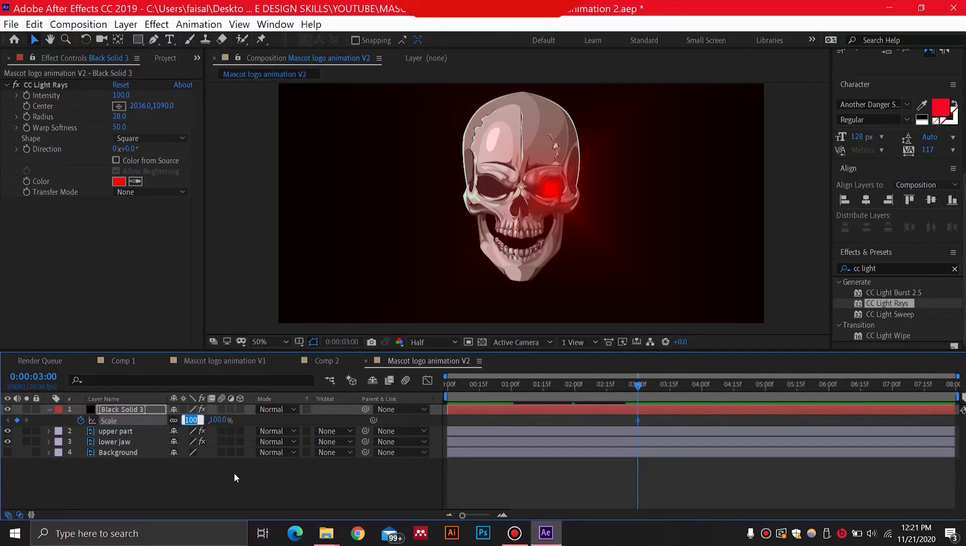
type("0")
key("Return")
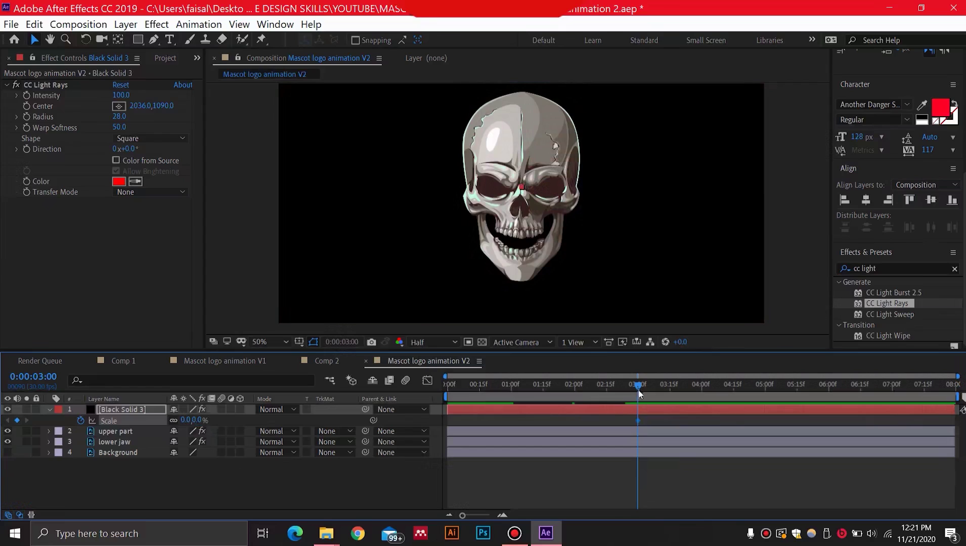
Add a 100% scale keyframe to the black solid at 0:00:03:15 and scrub around it to check
left_click_drag(638, 388, 669, 389)
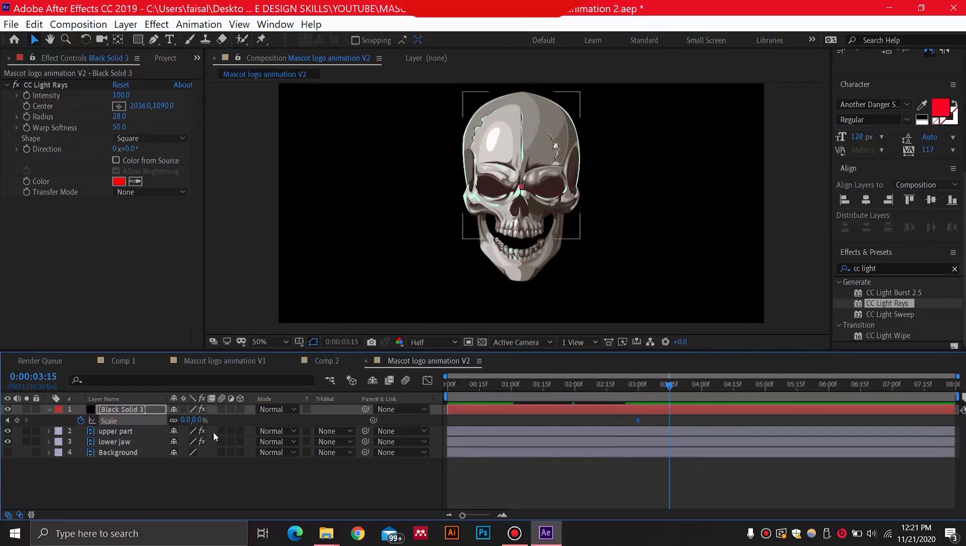
left_click(187, 421)
type("1")
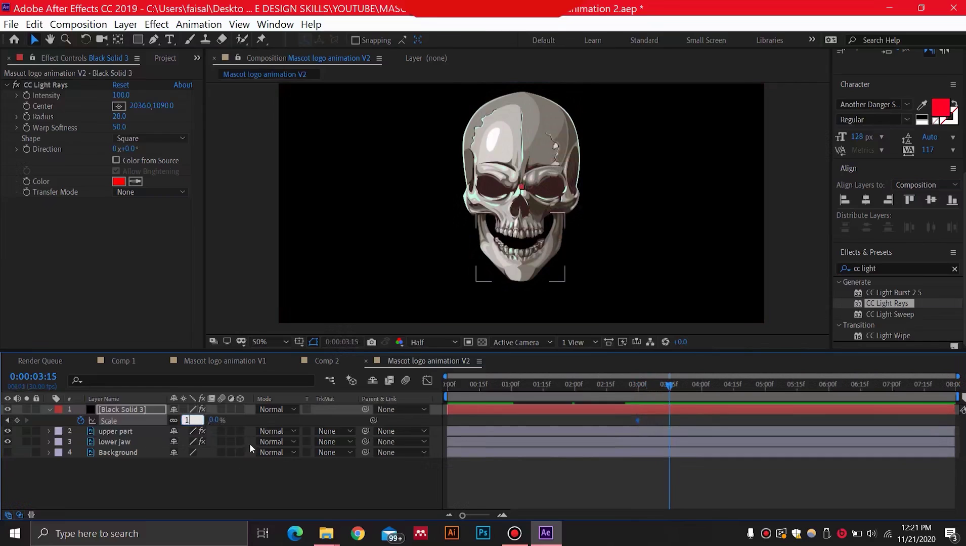
type("00")
key("Return")
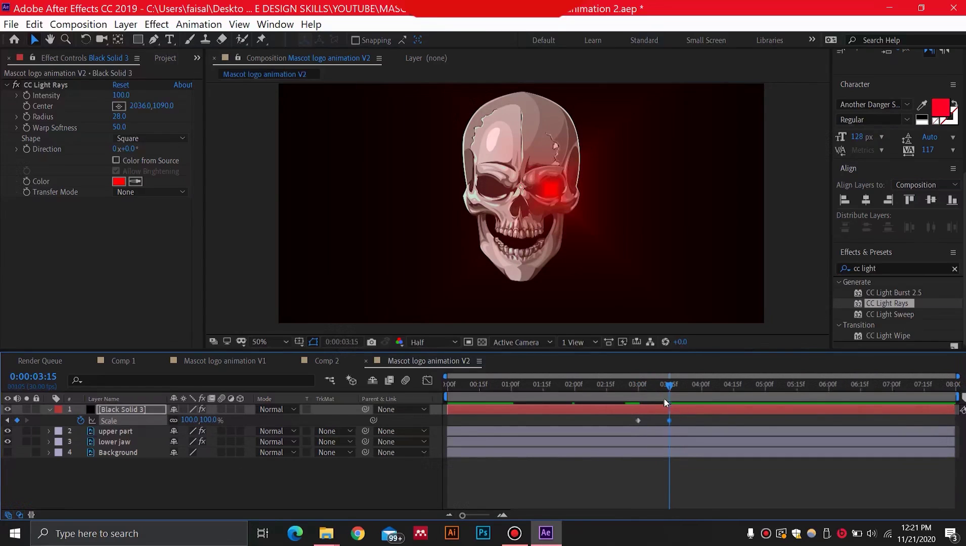
mouse_move(665, 387)
left_mouse_down()
mouse_move(643, 384)
mouse_move(673, 390)
left_mouse_up()
left_click_drag(673, 387, 670, 387)
Move the black solid's anchor point to the middle of the red eye glow and check the scaling between its two keyframes
scroll(557, 198, "up", 4)
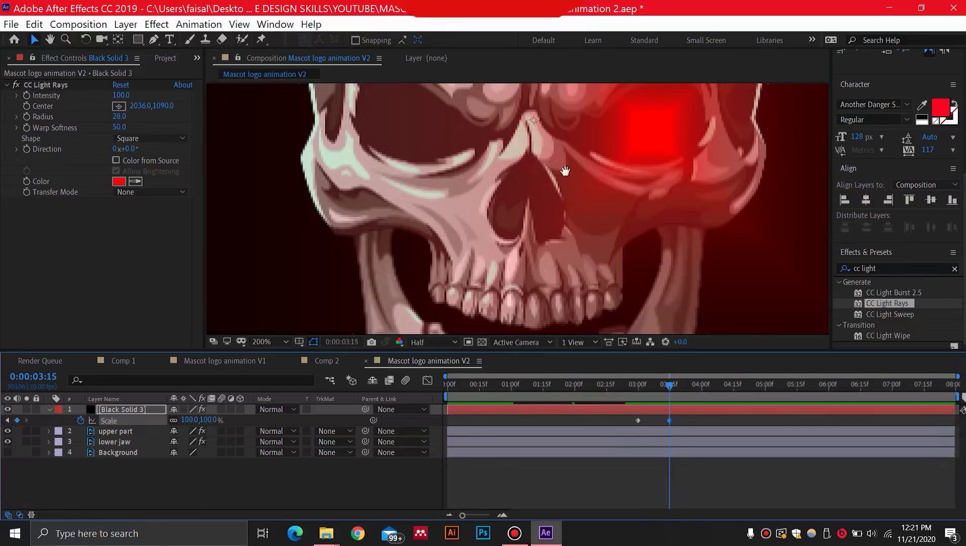
left_click_drag(565, 171, 543, 239)
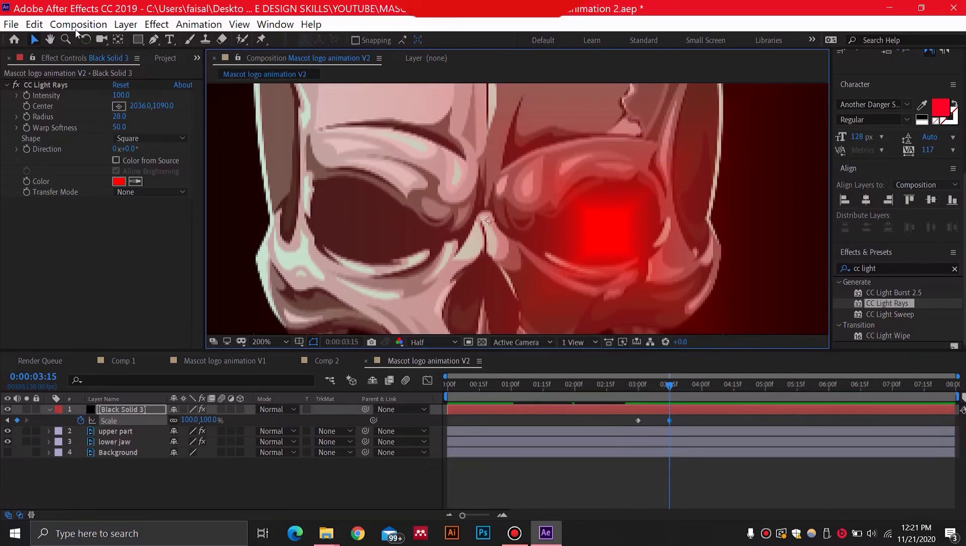
left_click(119, 40)
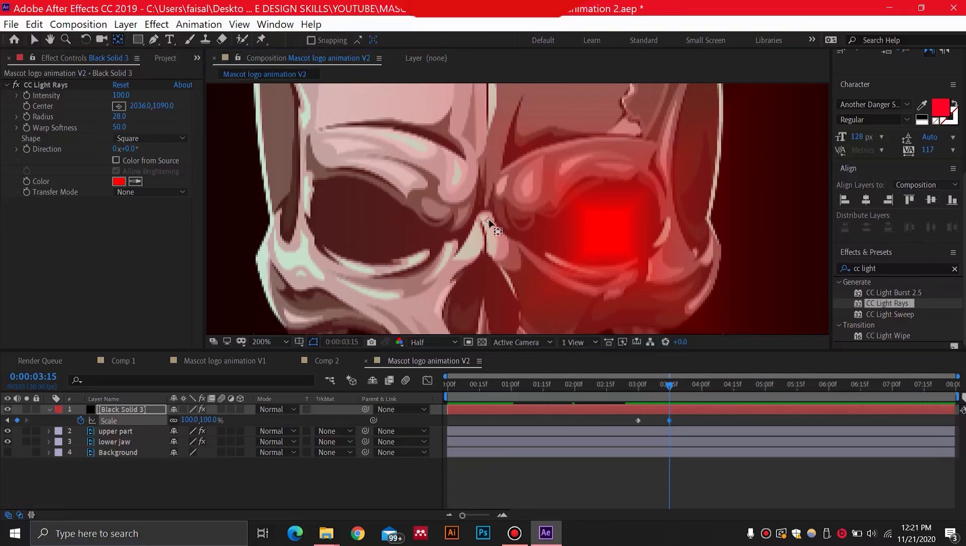
left_click_drag(502, 216, 605, 234)
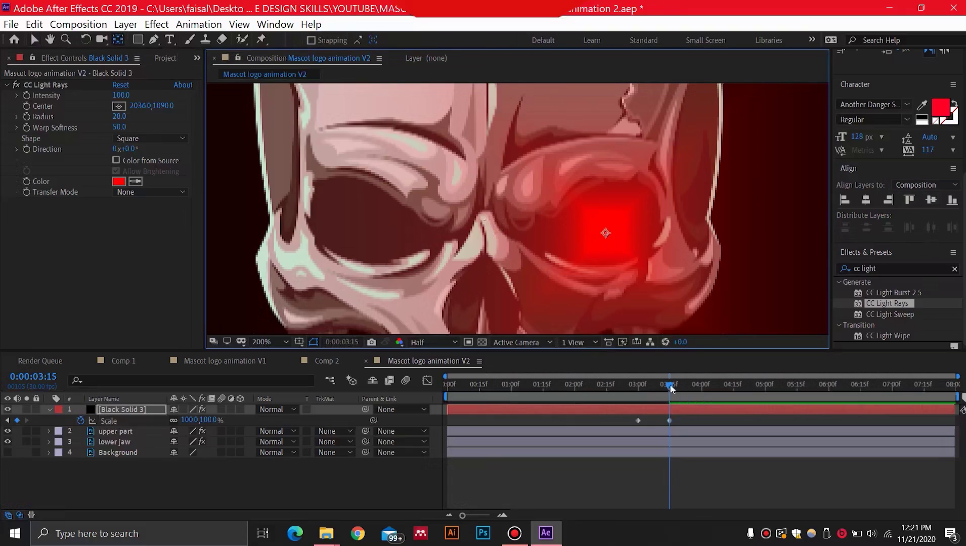
mouse_move(670, 386)
left_mouse_down()
mouse_move(638, 385)
mouse_move(686, 386)
mouse_move(637, 385)
mouse_move(666, 385)
left_mouse_up()
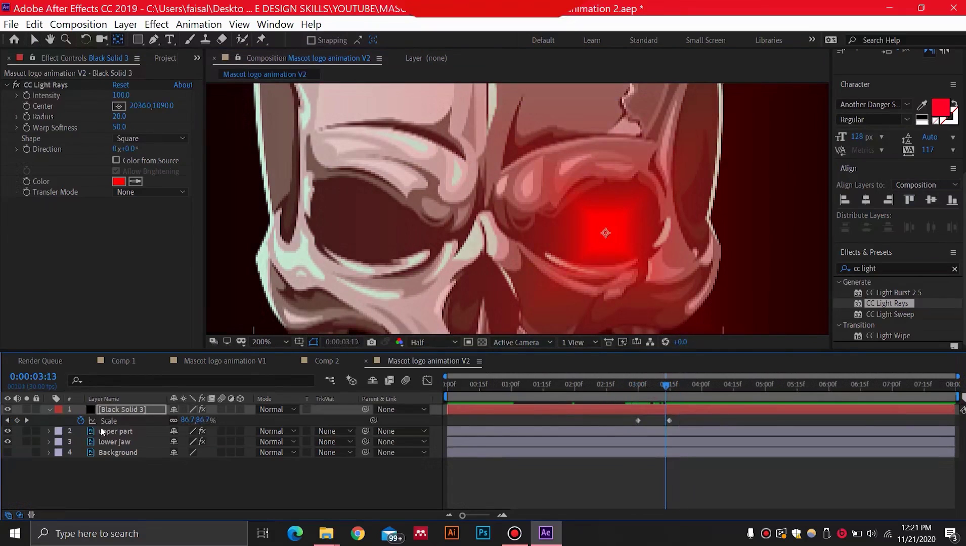
left_click(8, 421)
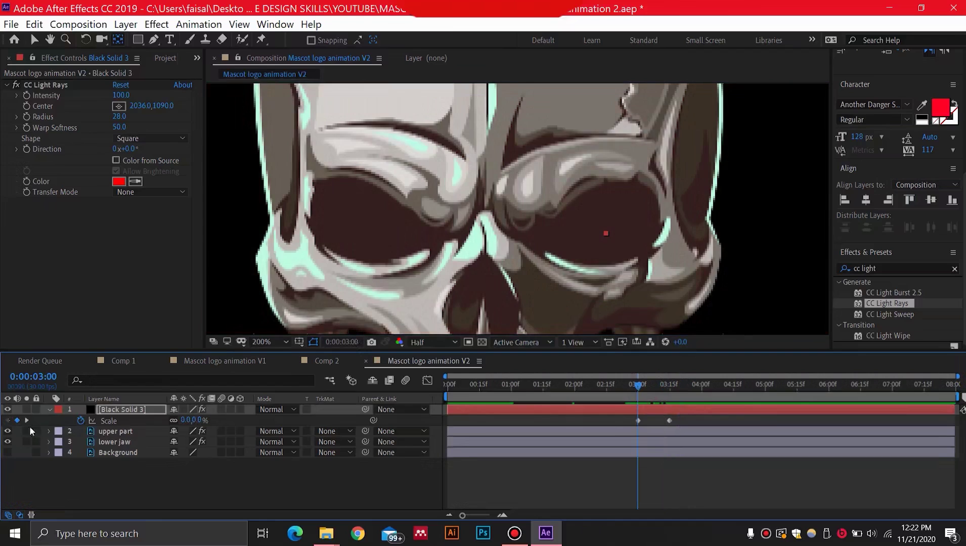
left_click(28, 420)
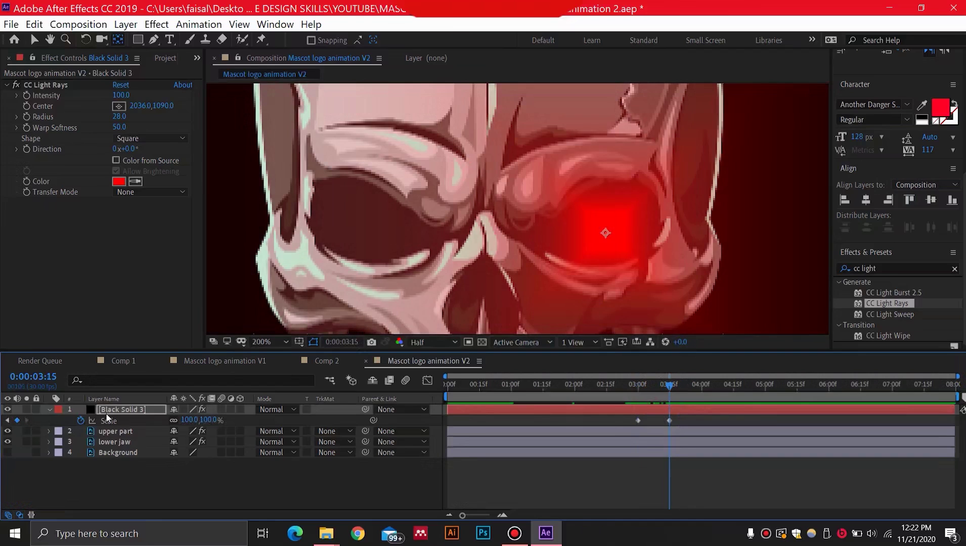
Reveal the black solid's rotation alongside its scale and start keyframing it at 0° at 0:00:03:00
left_click(141, 410)
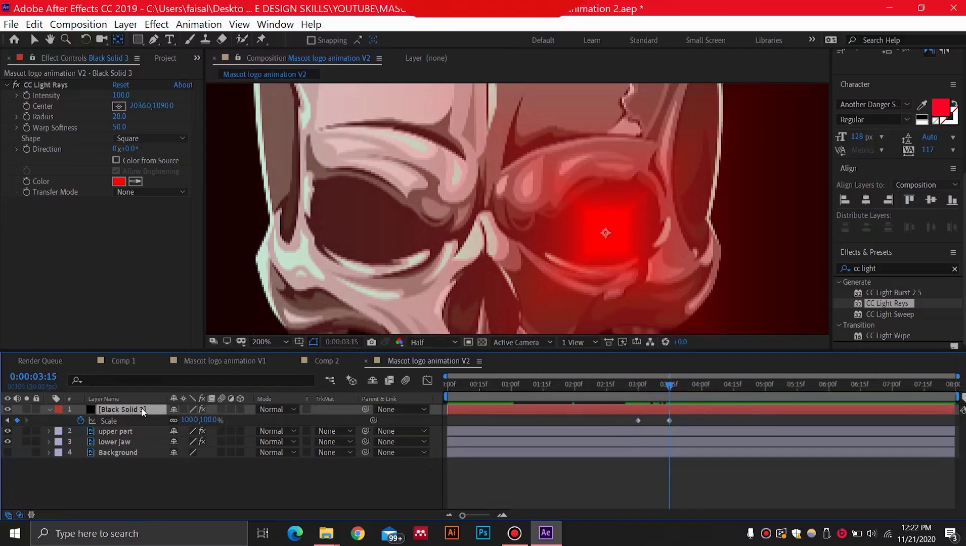
key("shift+r")
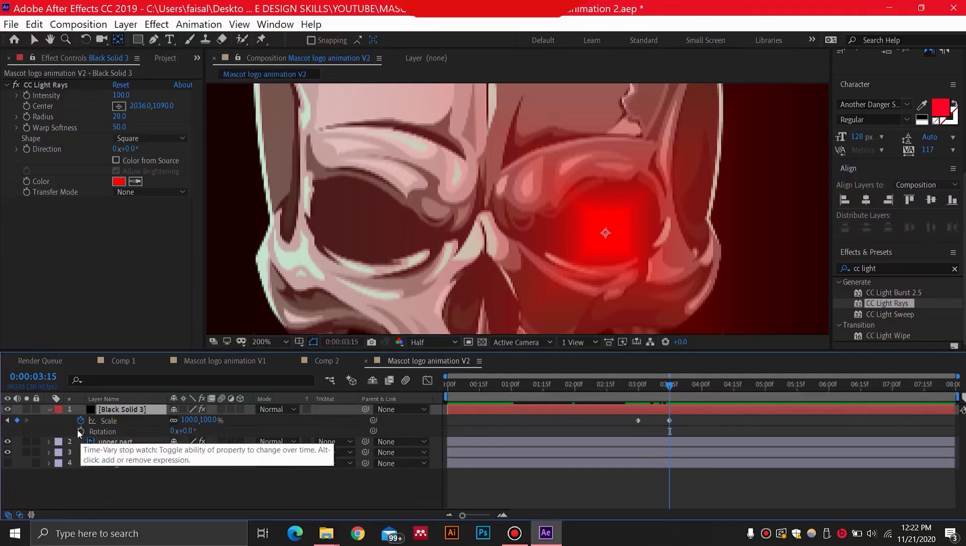
left_click(8, 421)
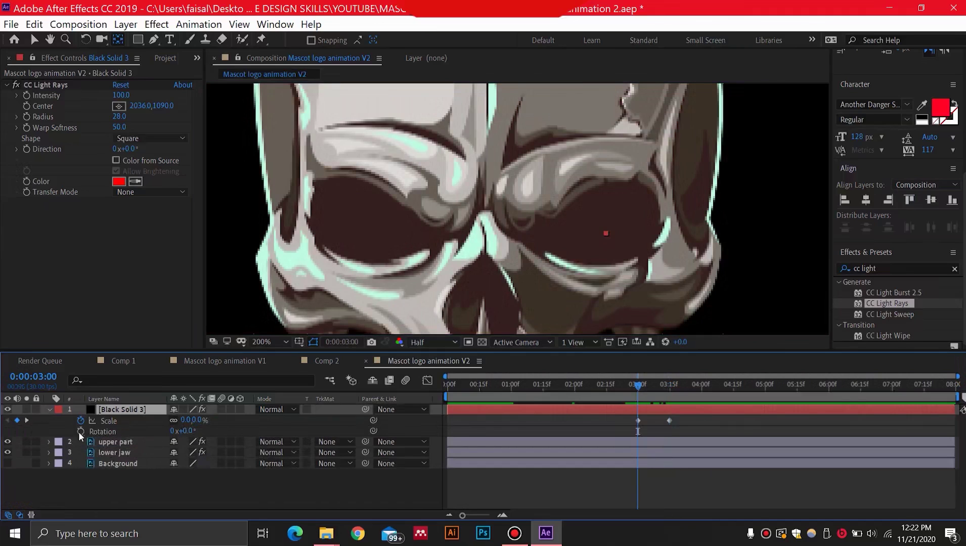
left_click(81, 431)
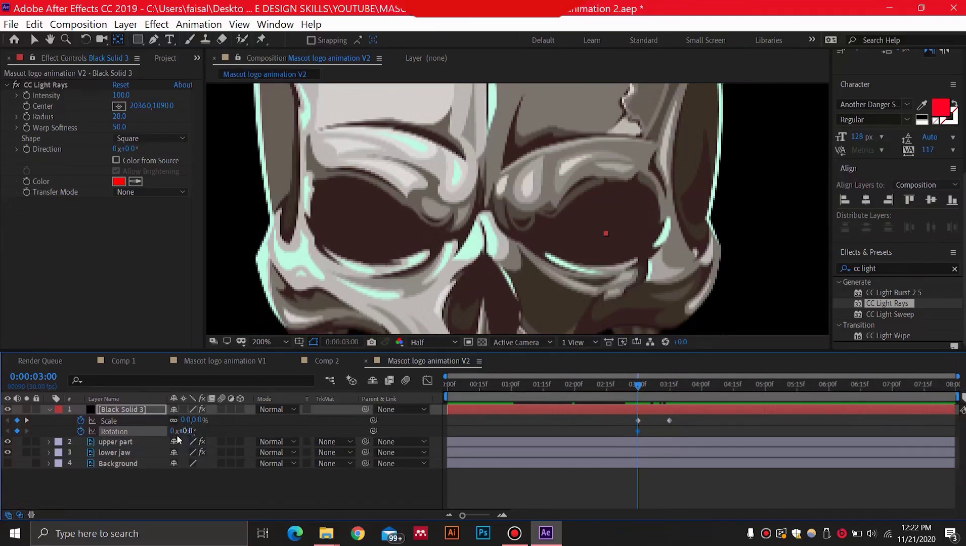
Set the black solid's rotation to one full revolution at the 0:00:03:15 scale keyframe and scrub to check
left_click(27, 420)
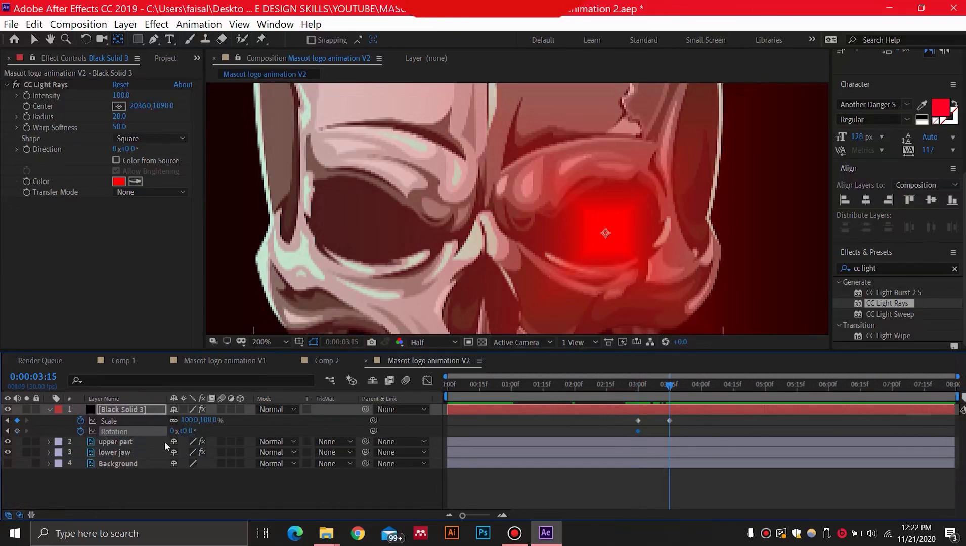
left_click(190, 420)
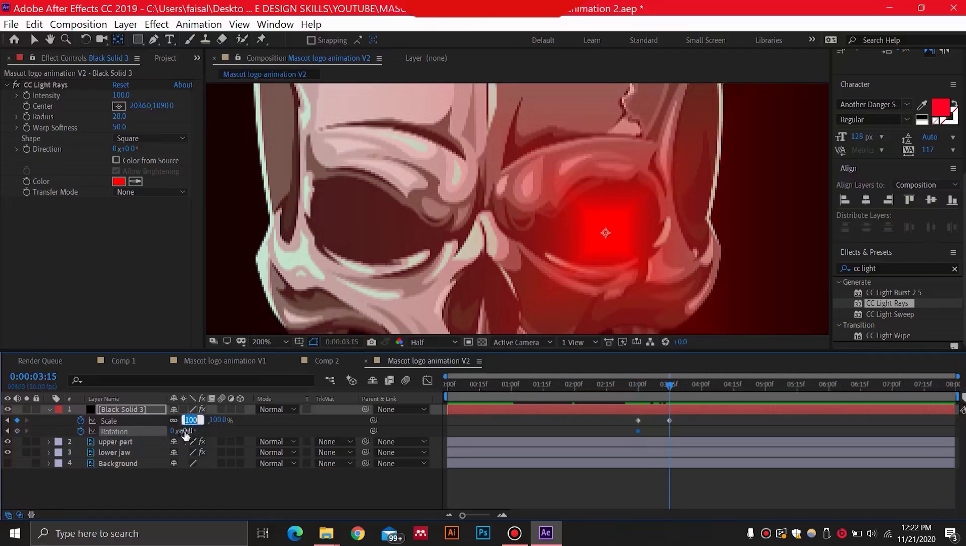
left_click(175, 431)
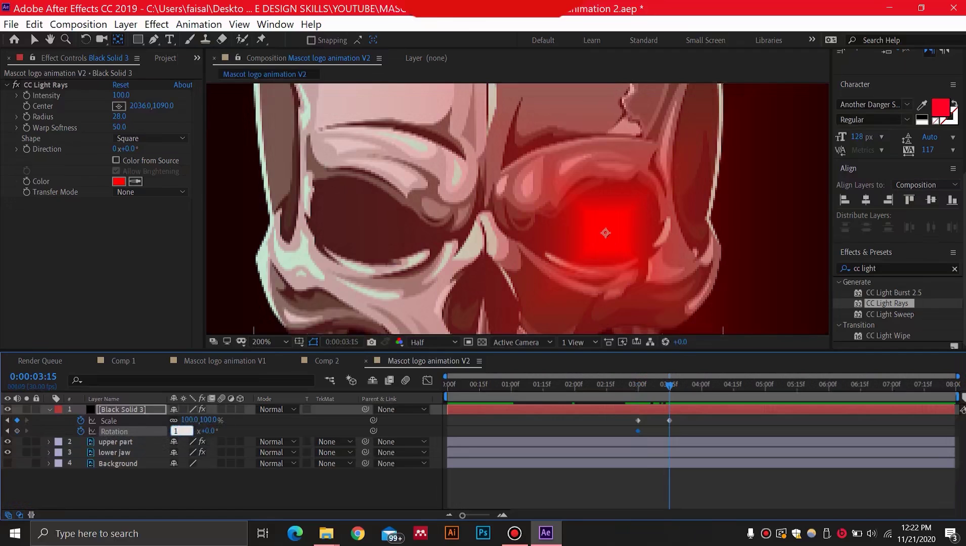
type("1")
key("Return")
mouse_move(669, 386)
left_mouse_down()
mouse_move(637, 388)
mouse_move(666, 387)
left_mouse_up()
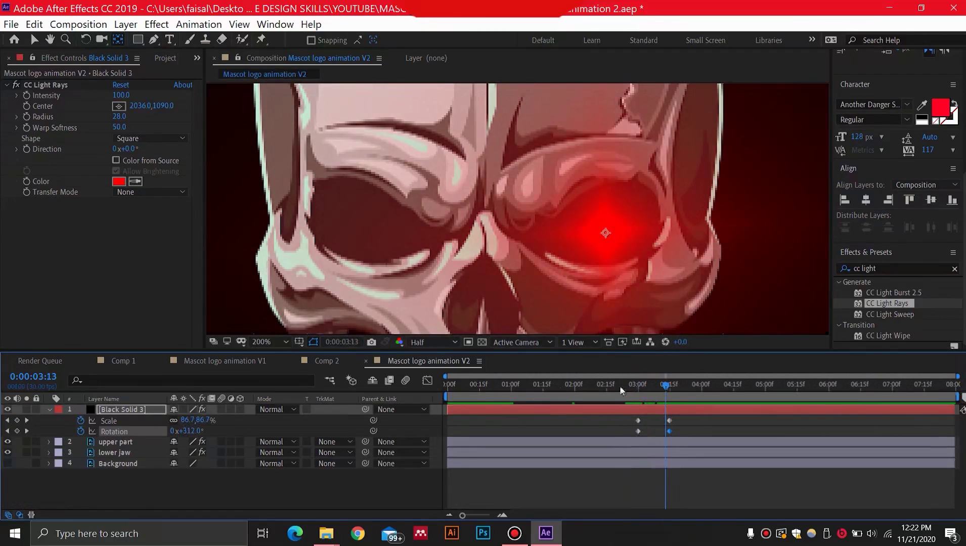
Add a rotation keyframe of 1x+88° to the black solid at 0:00:05:01
left_click(27, 431)
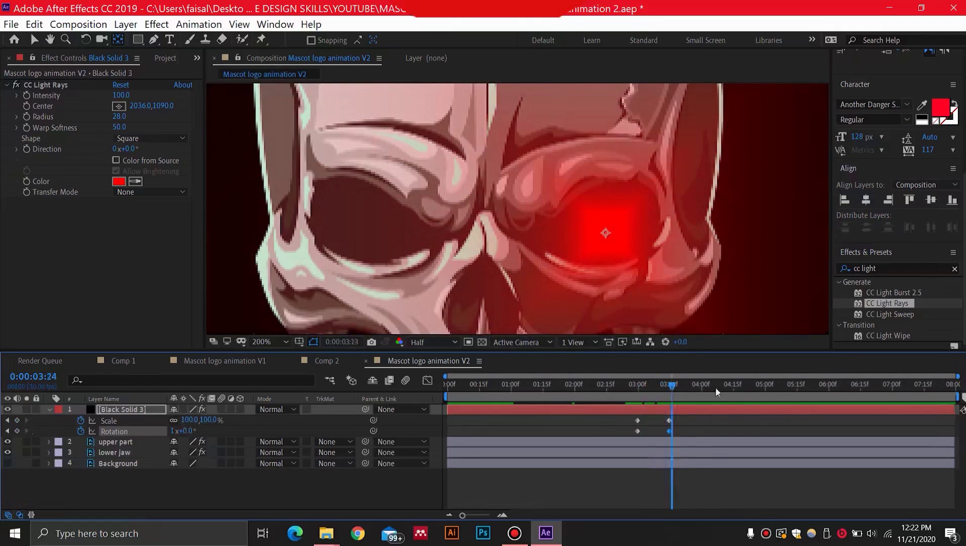
left_click_drag(672, 389, 768, 399)
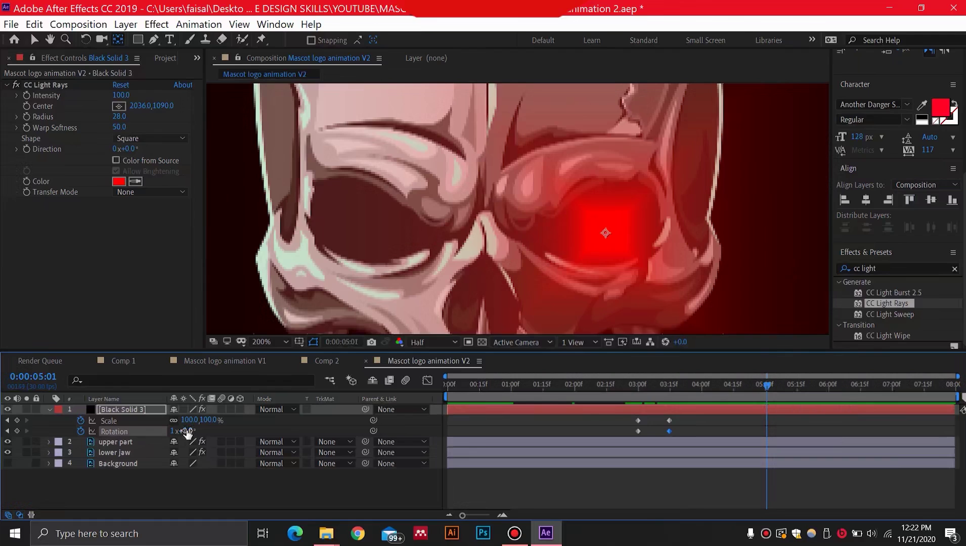
left_click_drag(187, 431, 214, 428)
Preview the eye glow's scale and rotation animation from about 0:00:03:10
left_click(729, 388)
left_click_drag(729, 388, 660, 387)
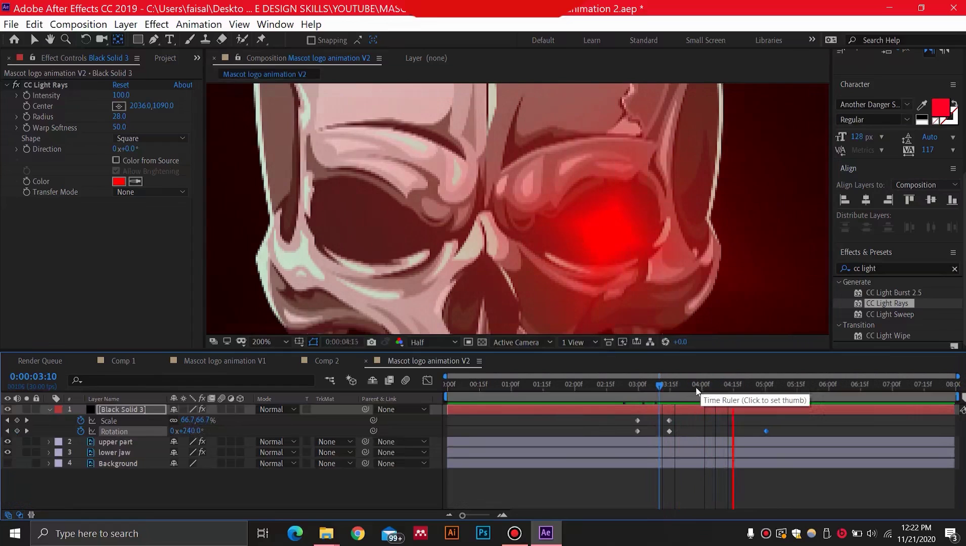
key("space")
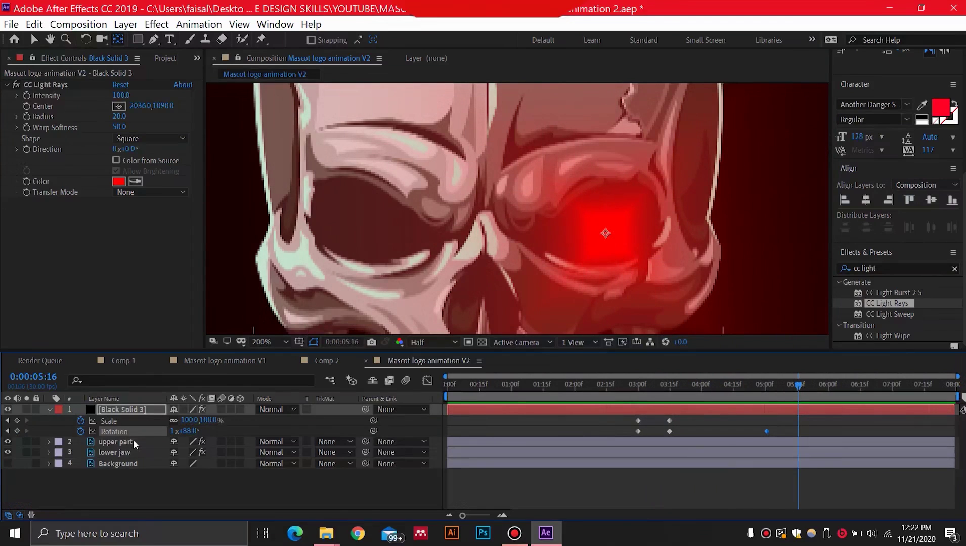
Duplicate the glowing black solid and move the copy over the skull's other, unlit eye socket
left_click(135, 411)
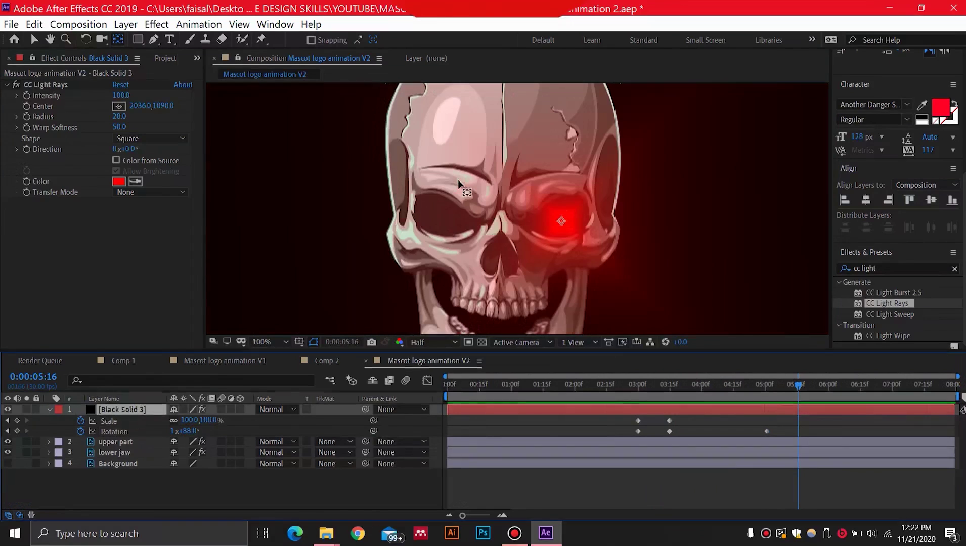
key("comma")
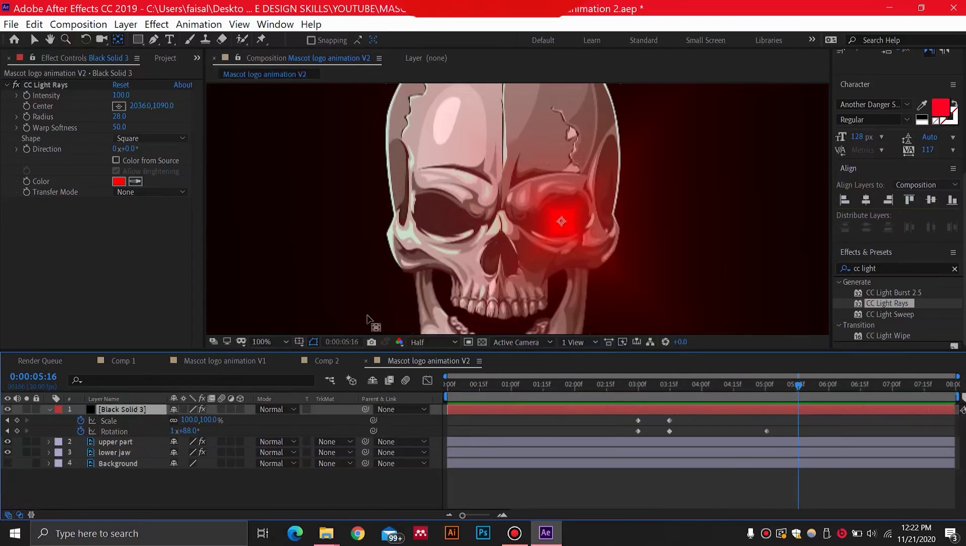
key("ctrl+d")
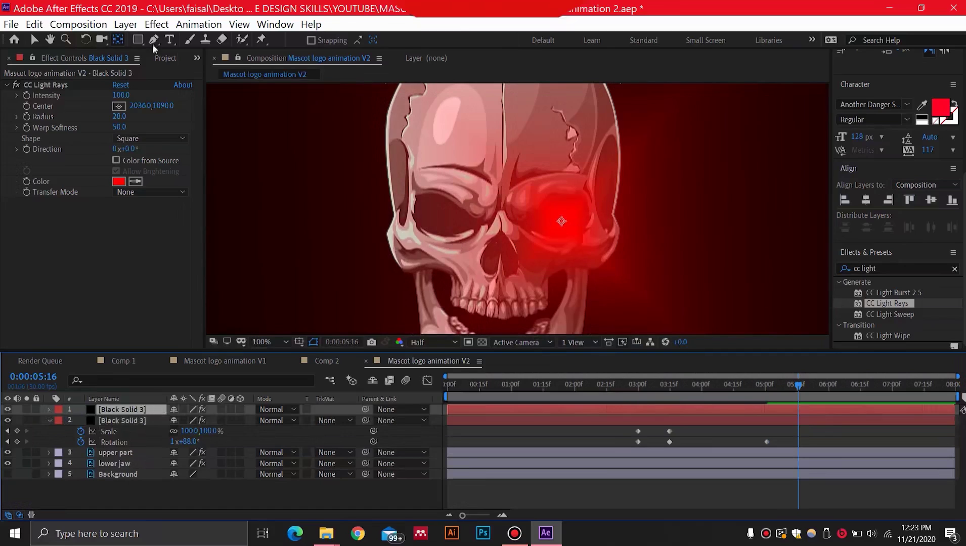
left_click(35, 40)
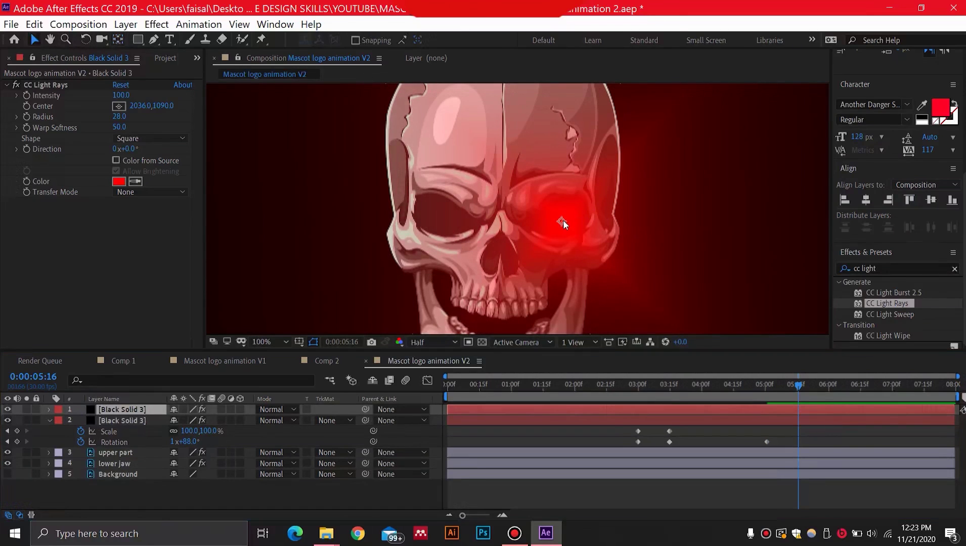
left_click_drag(563, 223, 440, 223)
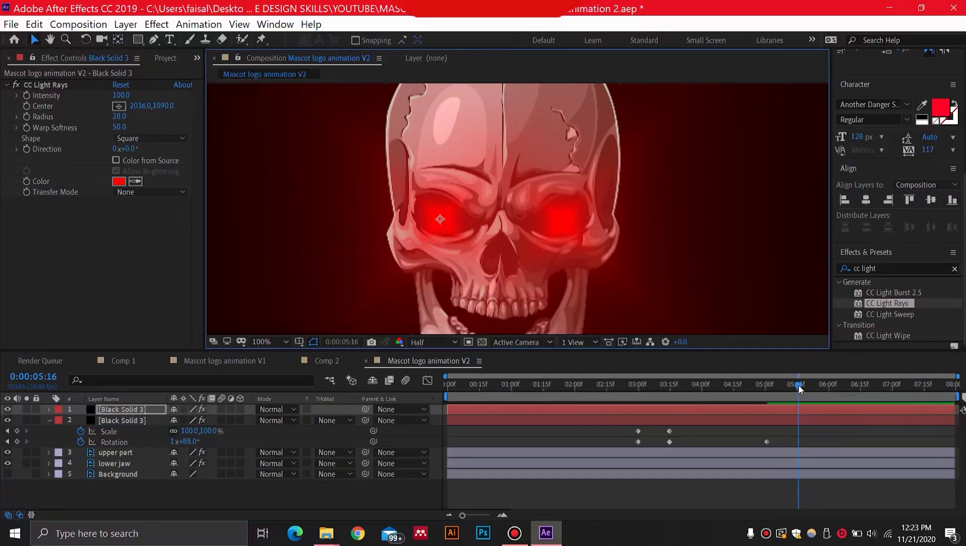
Preview the glow animation of both eyes from 0:00:01:06 with the whole skull in view
left_click_drag(799, 388, 524, 386)
key("space")
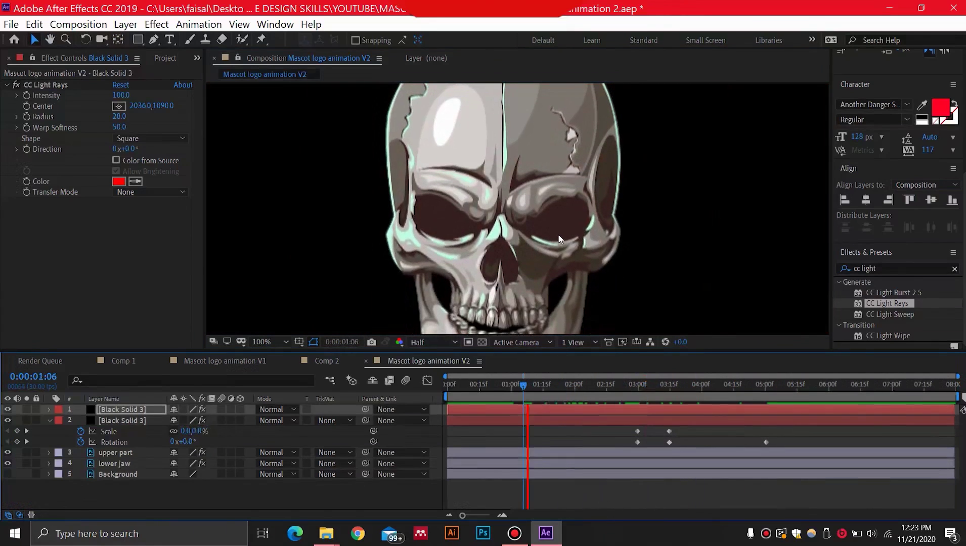
scroll(589, 225, "down", 2)
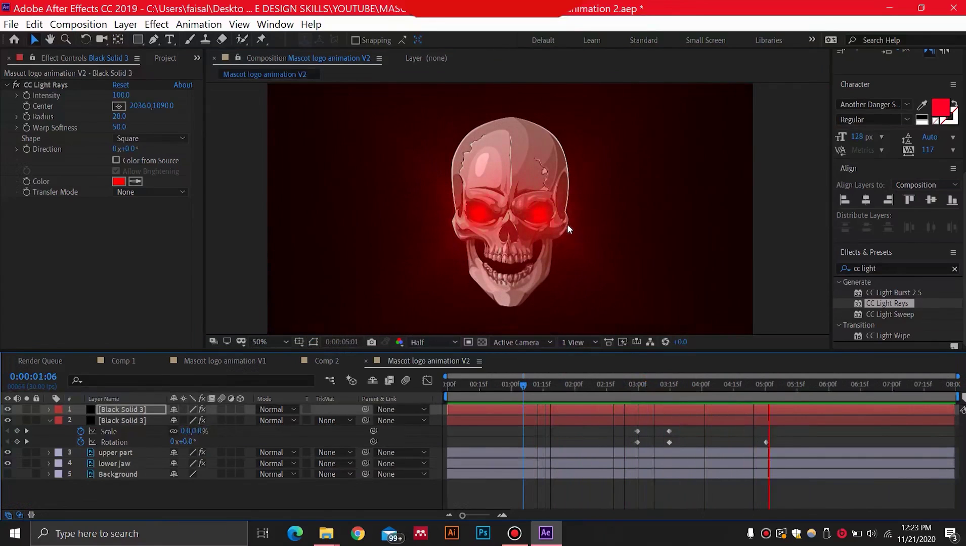
key("space")
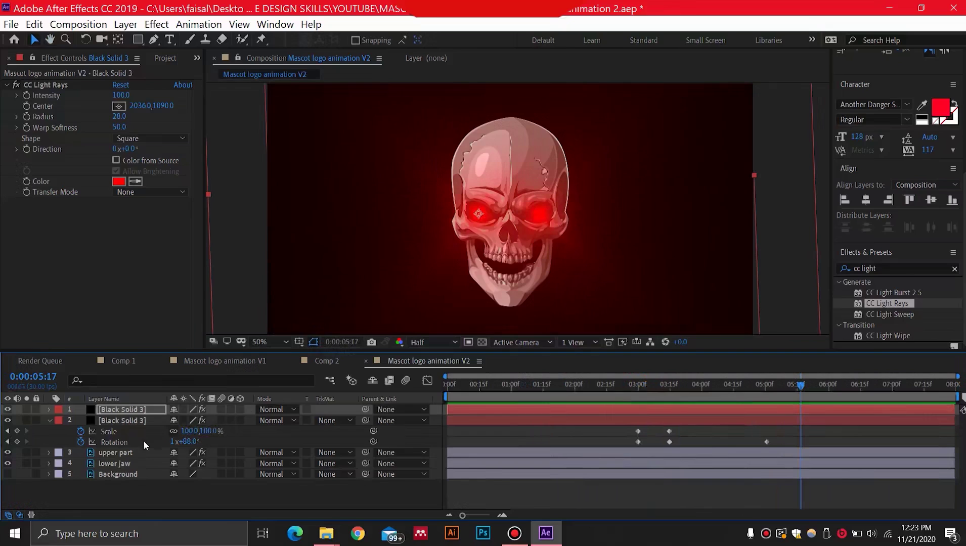
Reveal the original black solid's opacity and start keyframing it at 100% at 0:00:05:01
left_click(132, 420)
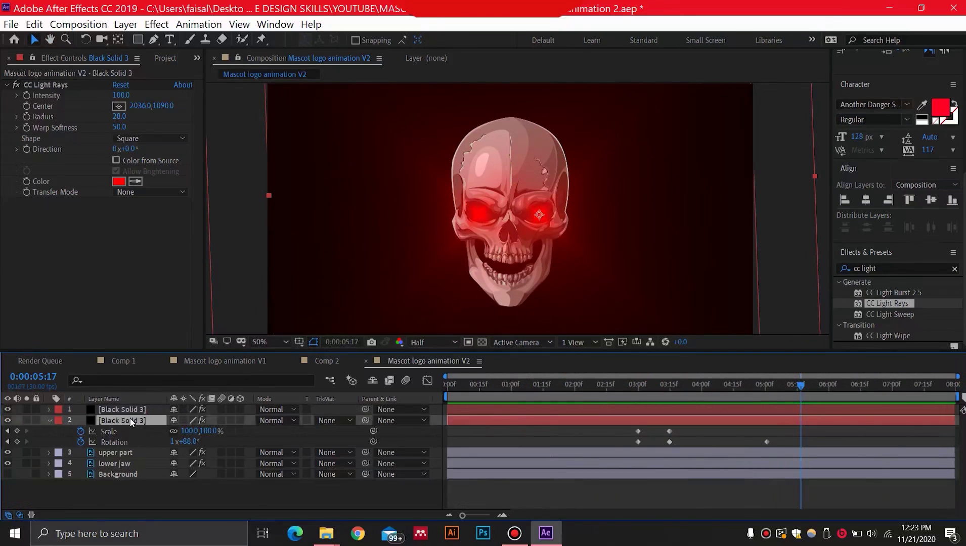
key("t")
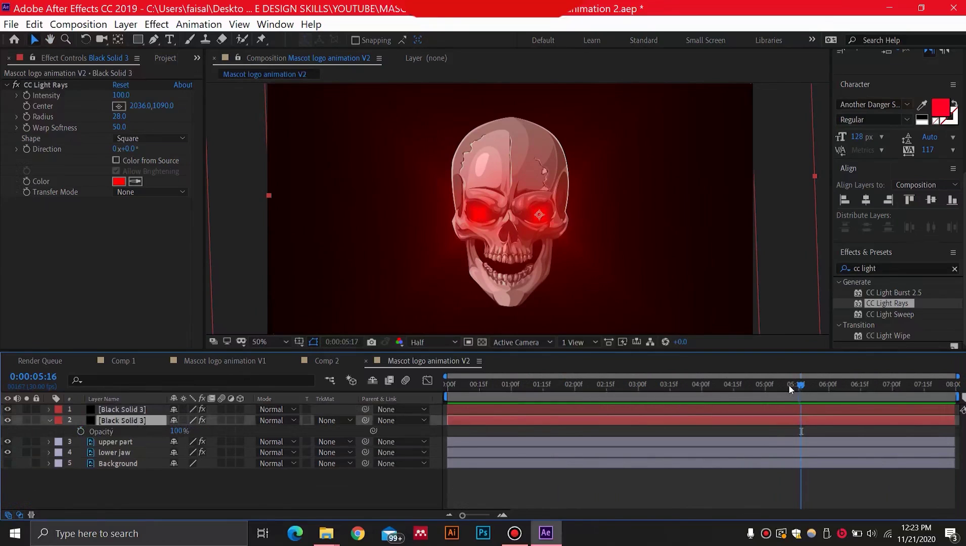
left_click_drag(790, 387, 758, 391)
left_click(81, 432)
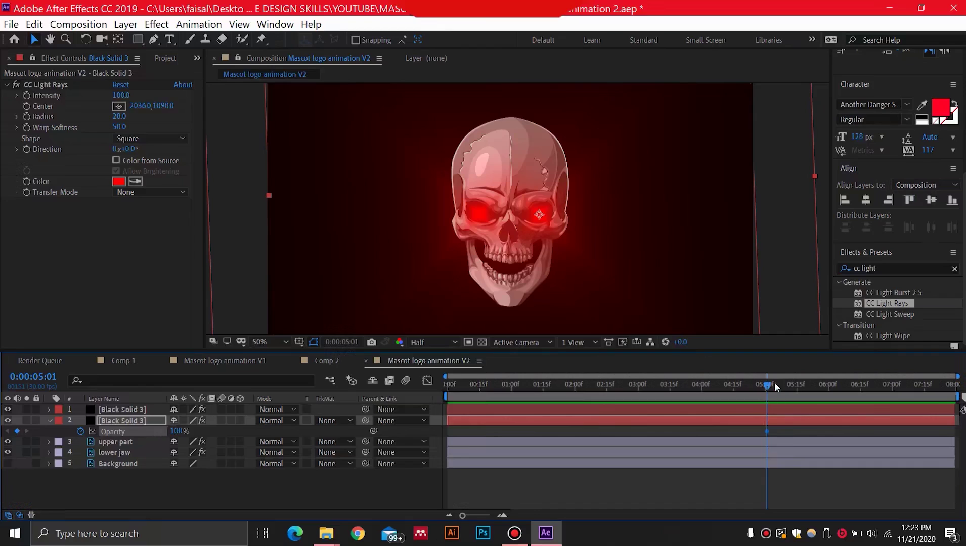
Add a 0% opacity keyframe to the original black solid at 0:00:05:15 and preview the fade-out
left_click_drag(774, 387, 796, 386)
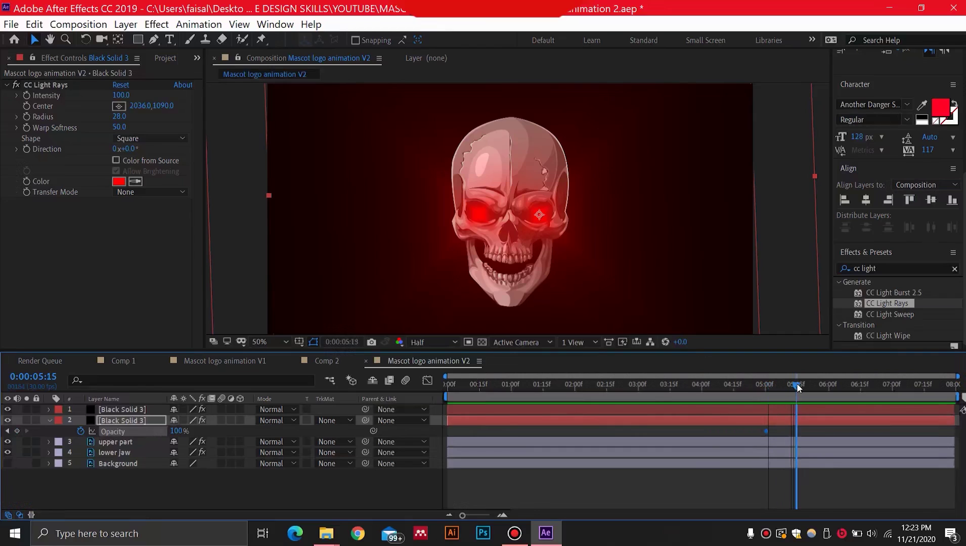
left_click(177, 431)
type("0")
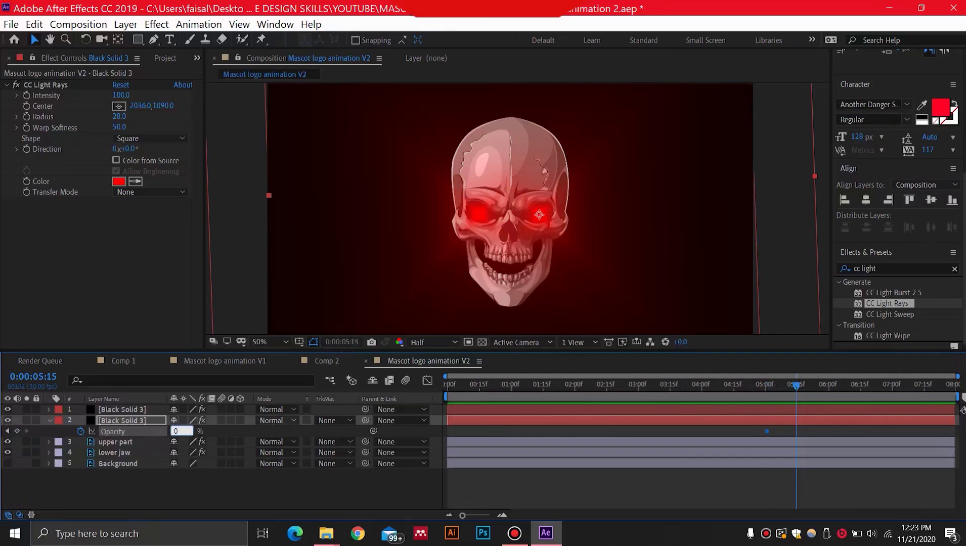
key("Return")
left_click_drag(797, 386, 783, 387)
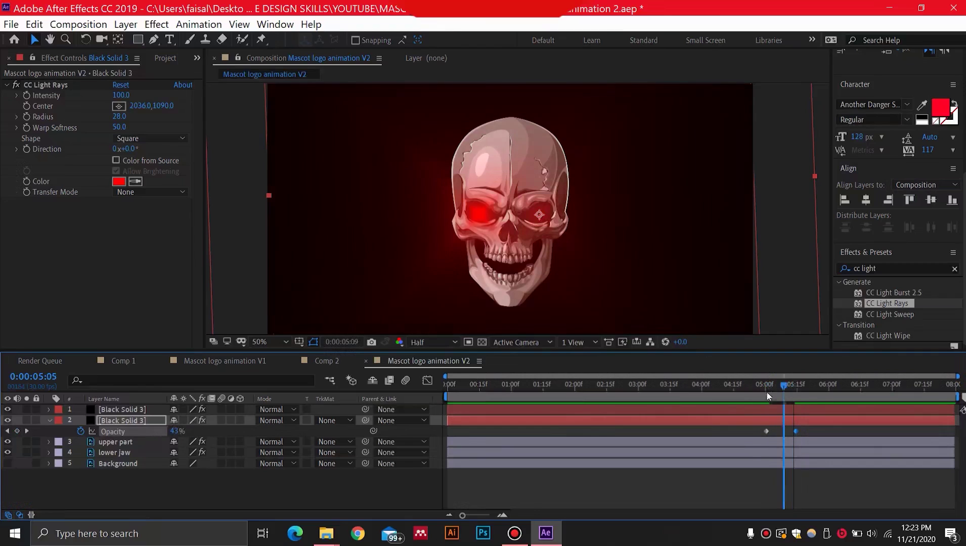
key("space")
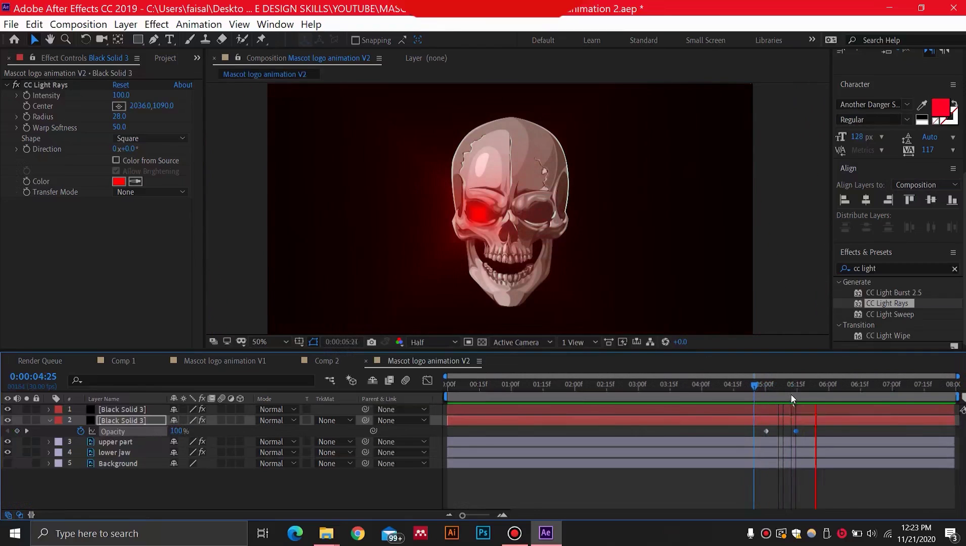
key("space")
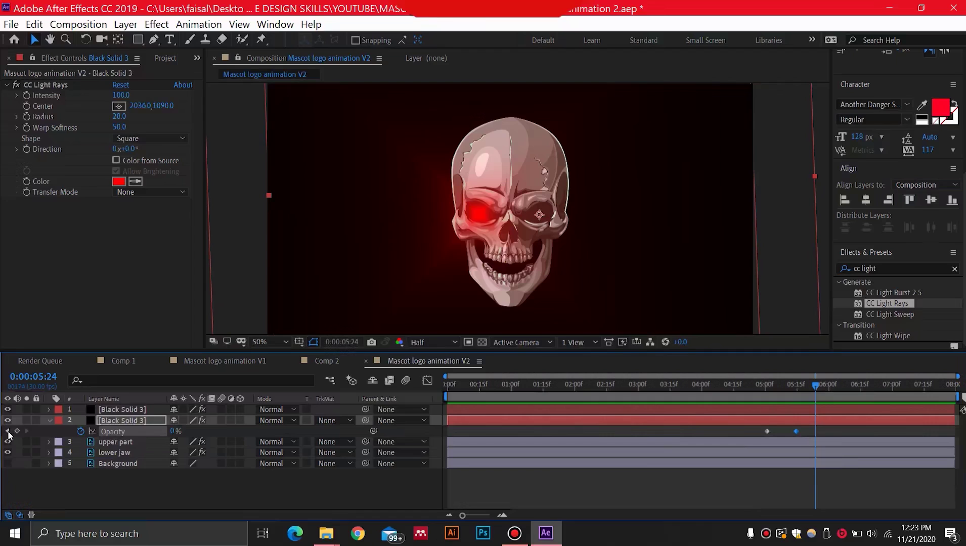
Copy both opacity keyframes to the duplicate black solid starting at 0:00:05:01, and scrub to 0:00:05:24 to check the fade
left_click(7, 431)
left_click_drag(811, 428, 753, 436)
left_click(7, 431)
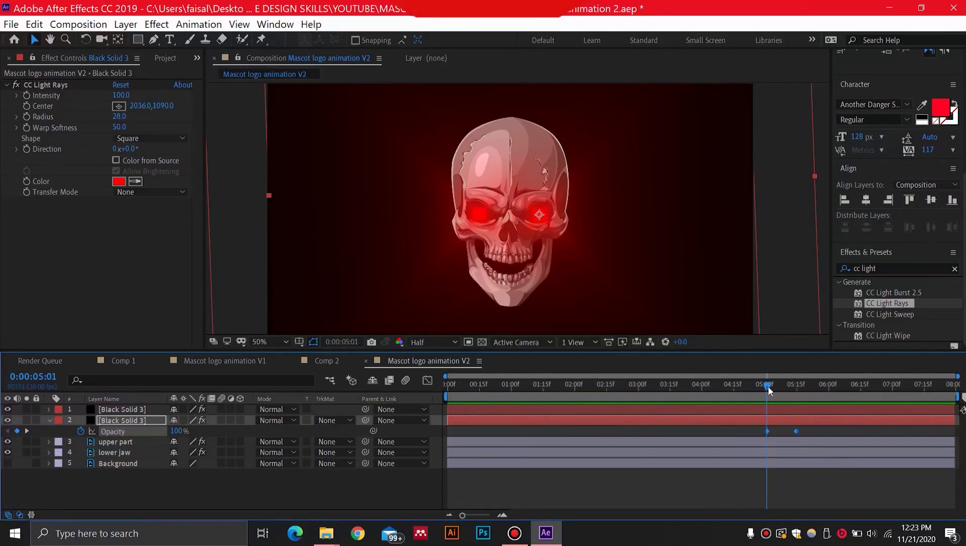
left_click(147, 411)
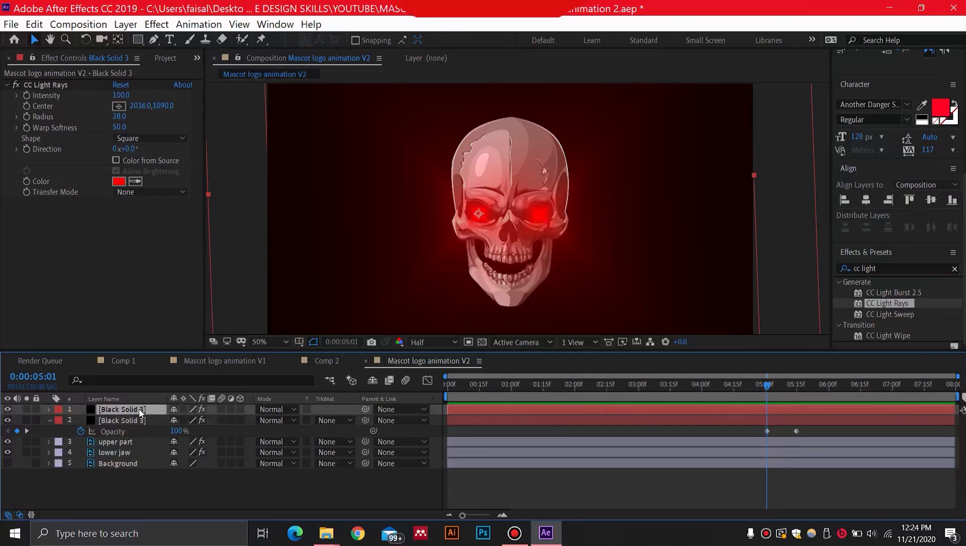
key("t")
key("ctrl+v")
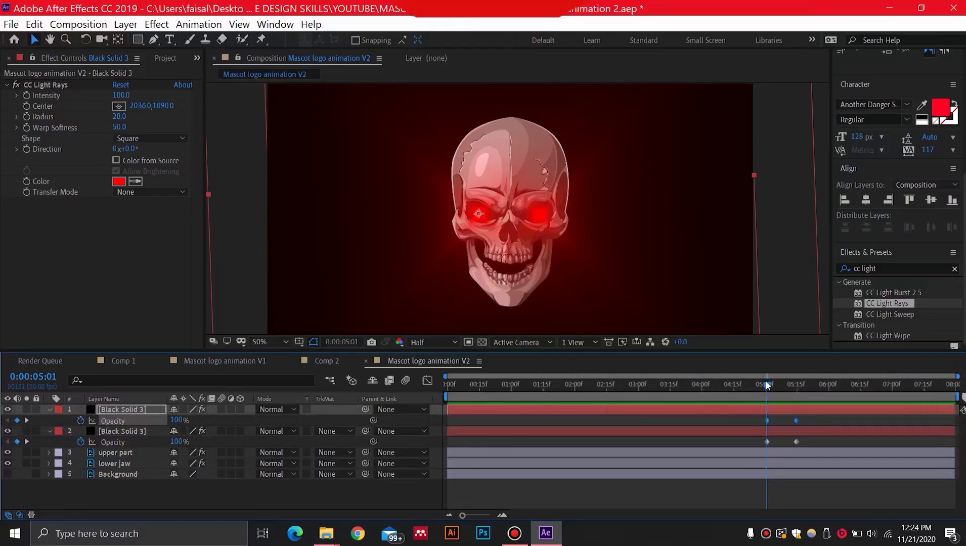
left_click_drag(767, 385, 815, 387)
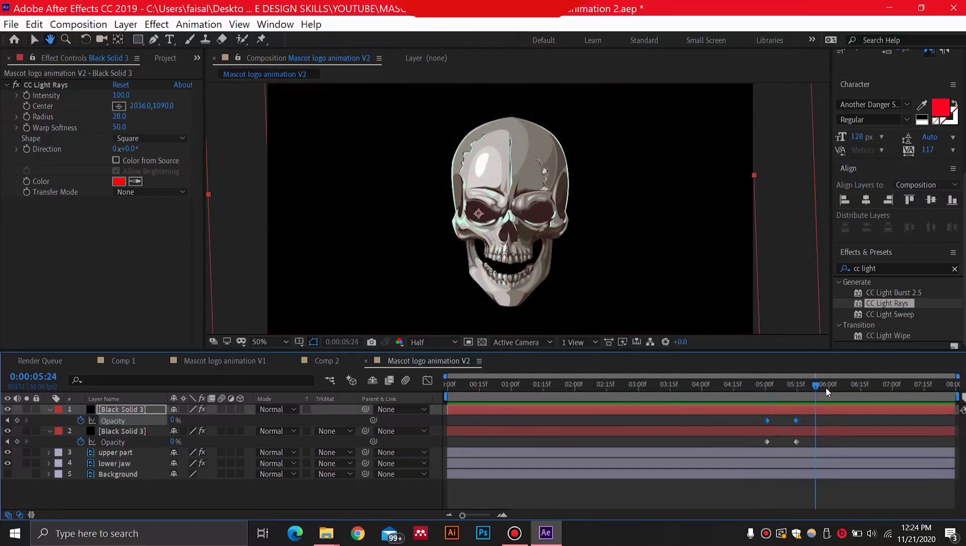
Create a new text layer reading "die hard gaming"
key("v")
scroll(553, 247, "down", 2)
scroll(500, 271, "up", 2)
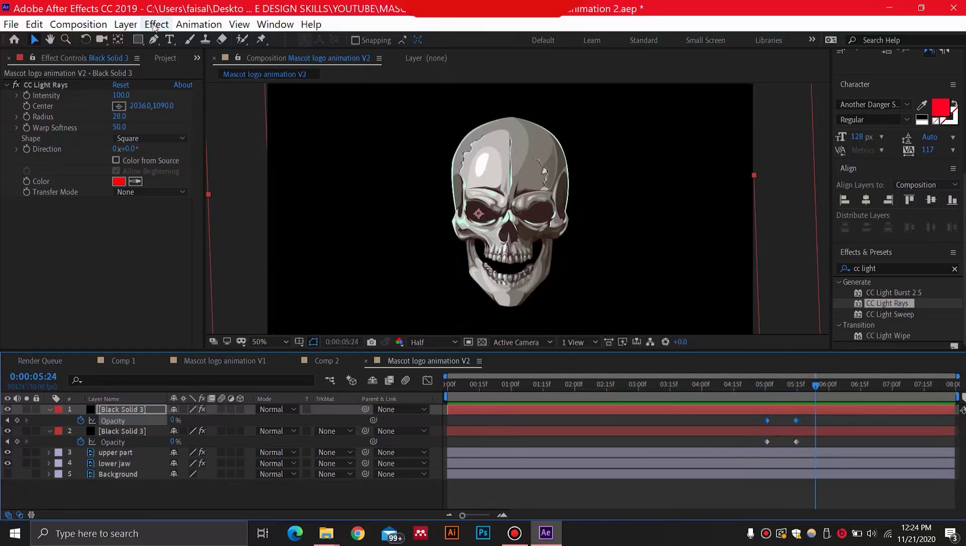
left_click(126, 25)
mouse_move(167, 40)
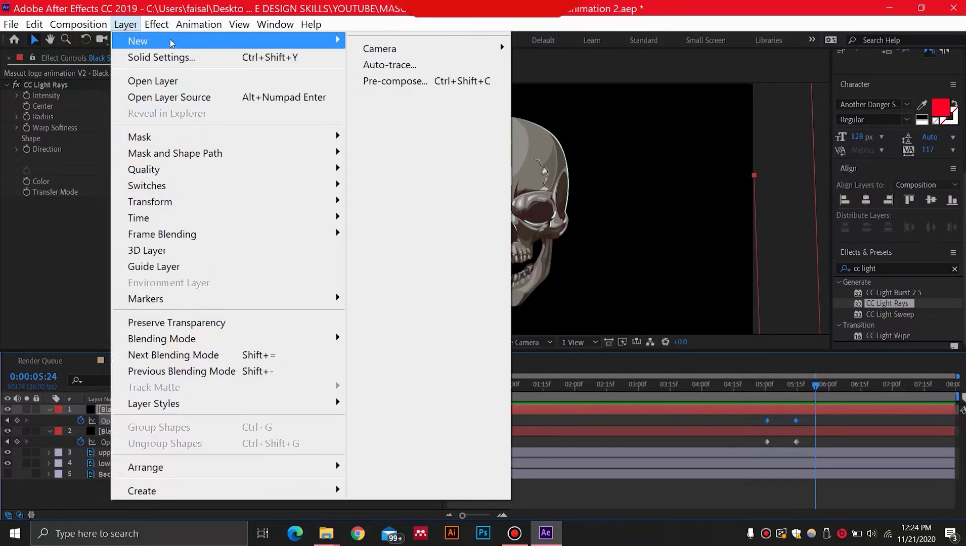
left_click(368, 42)
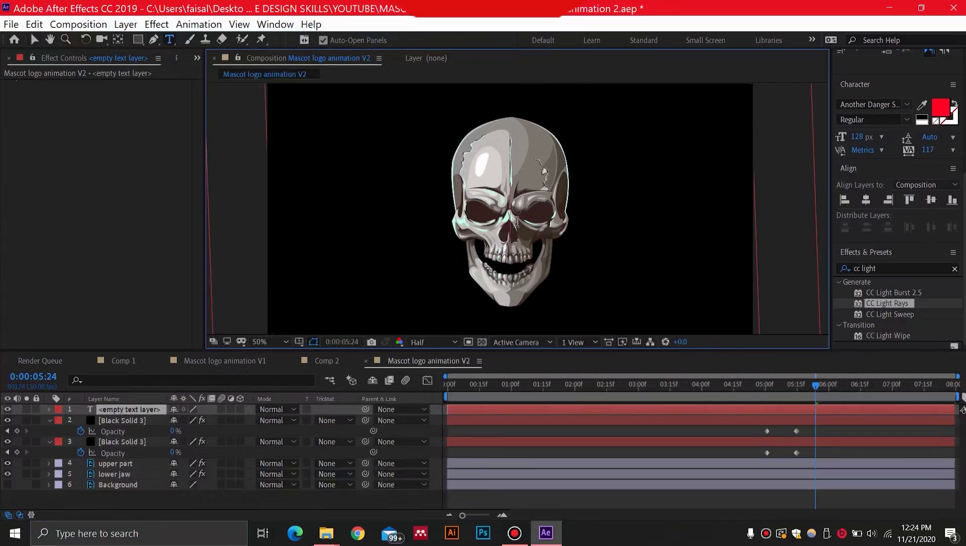
type("die")
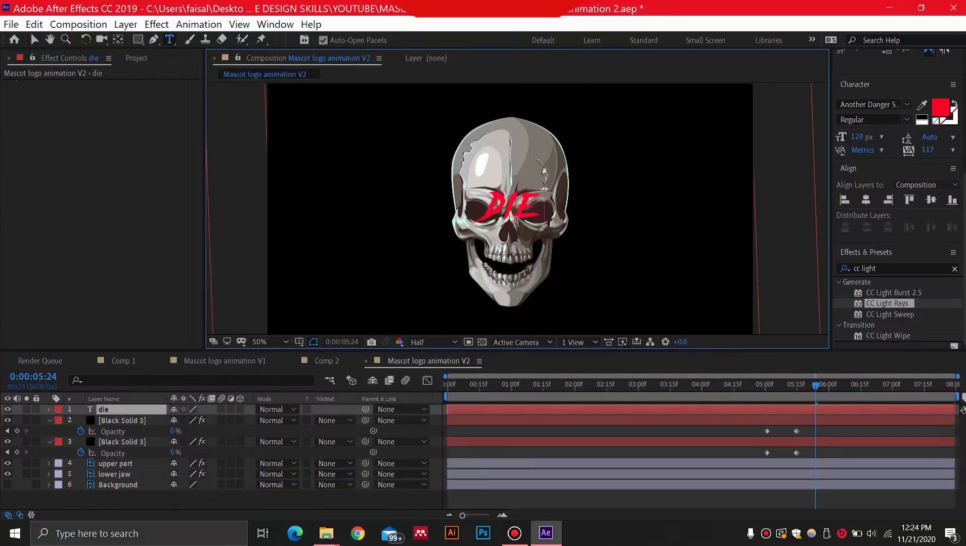
type(" hard gaming")
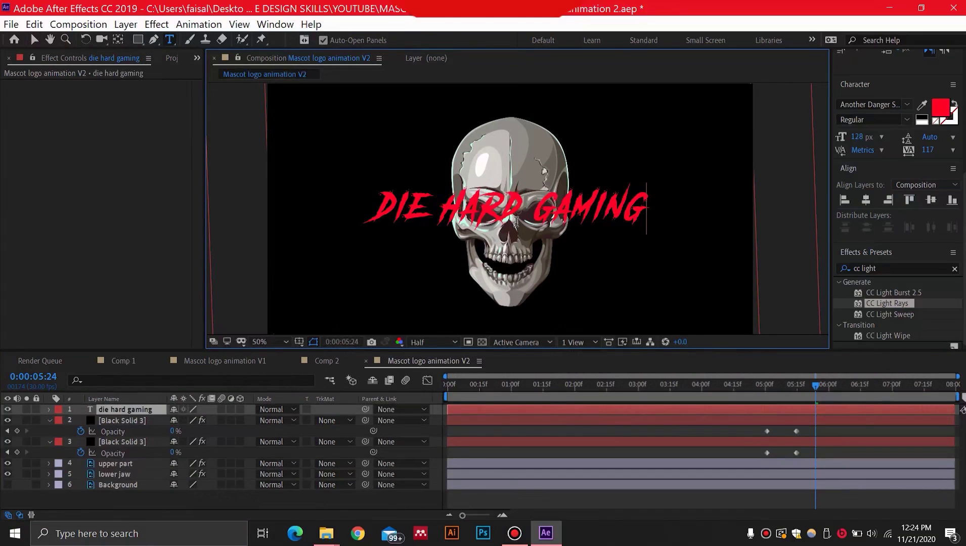
Move the "die hard gaming" text down so it sits just beneath the skull's chin
left_click(154, 422)
left_click(151, 409)
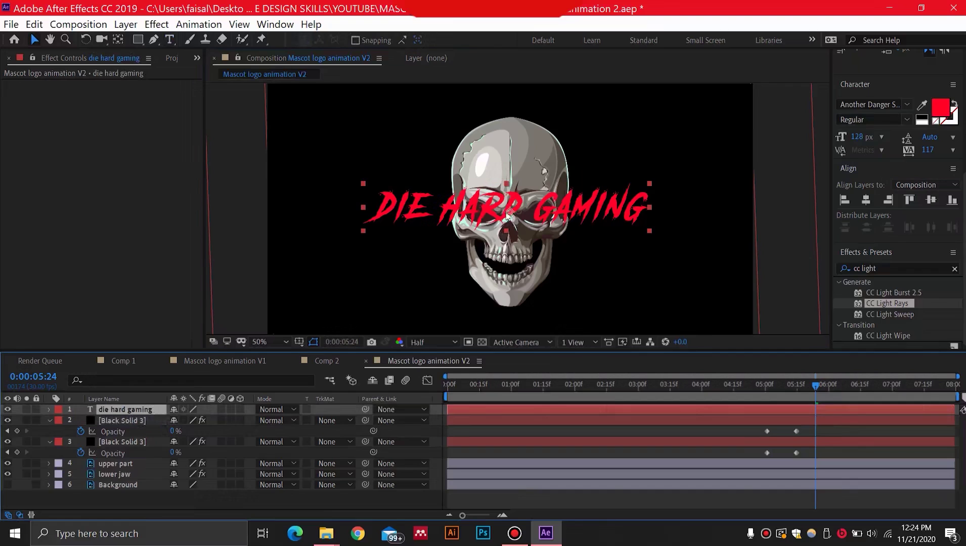
left_click_drag(510, 216, 511, 329)
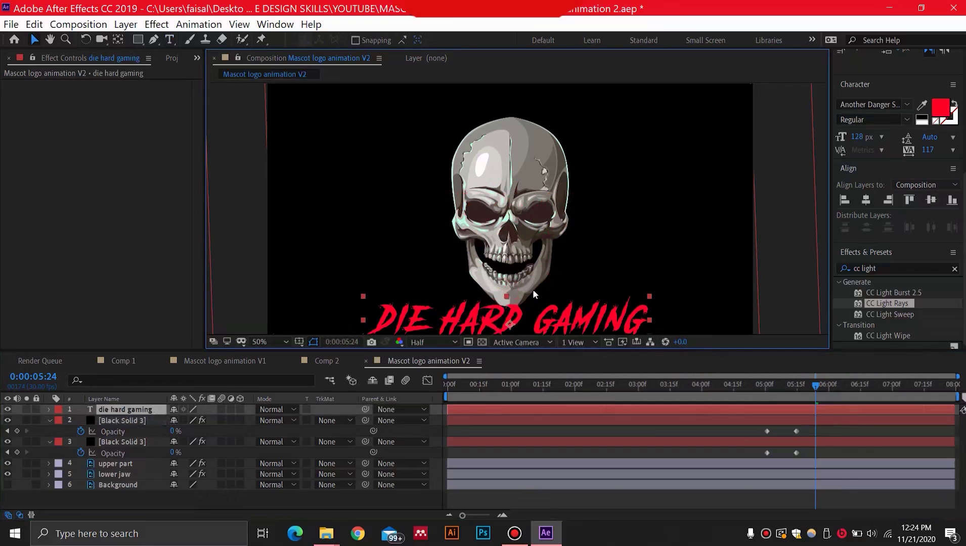
scroll(529, 291, "down", 1)
scroll(520, 296, "up", 1)
scroll(525, 291, "down", 3)
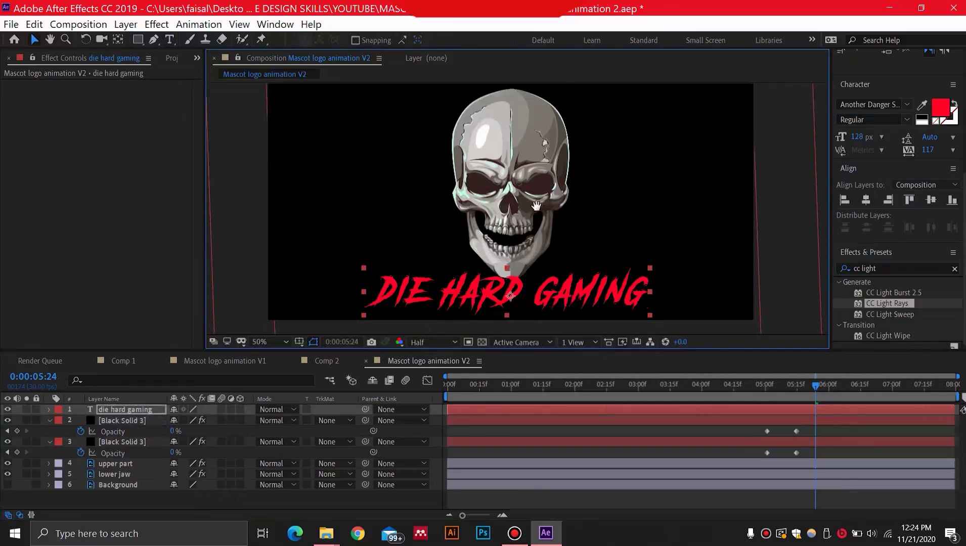
left_click_drag(513, 254, 513, 256)
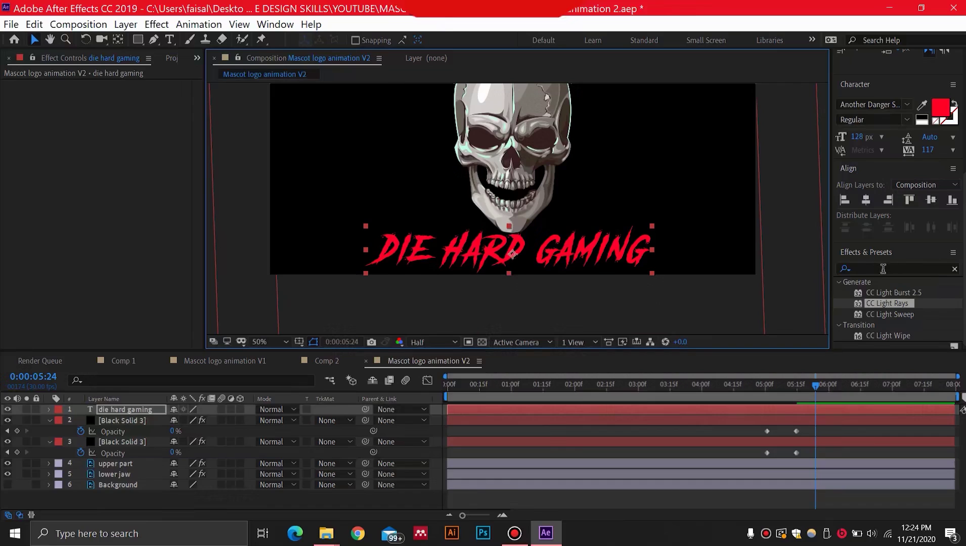
Apply the Blur By Word animation preset to the text layer at 0:00:05:24 and preview it from 0:00:05:11
left_click_drag(880, 269, 850, 270)
type("blur")
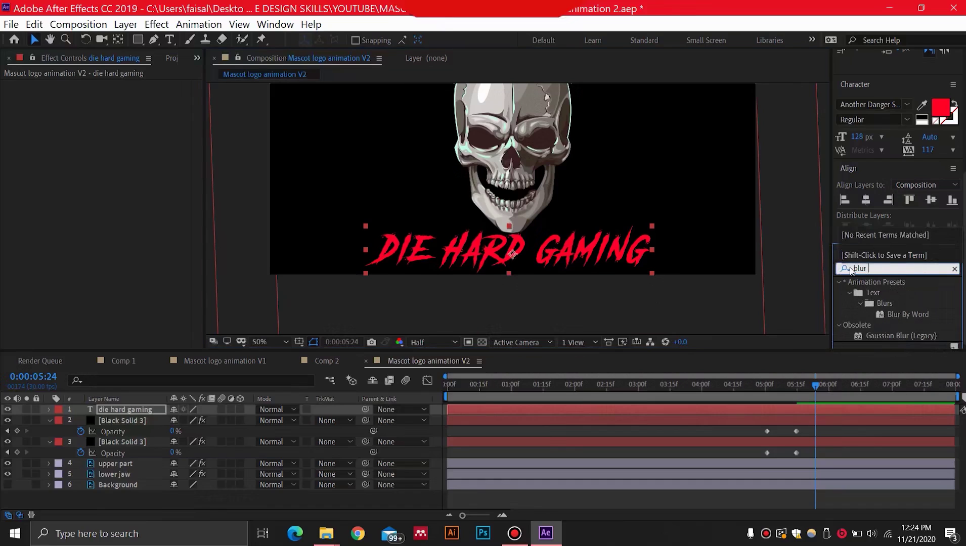
left_click_drag(925, 315, 146, 409)
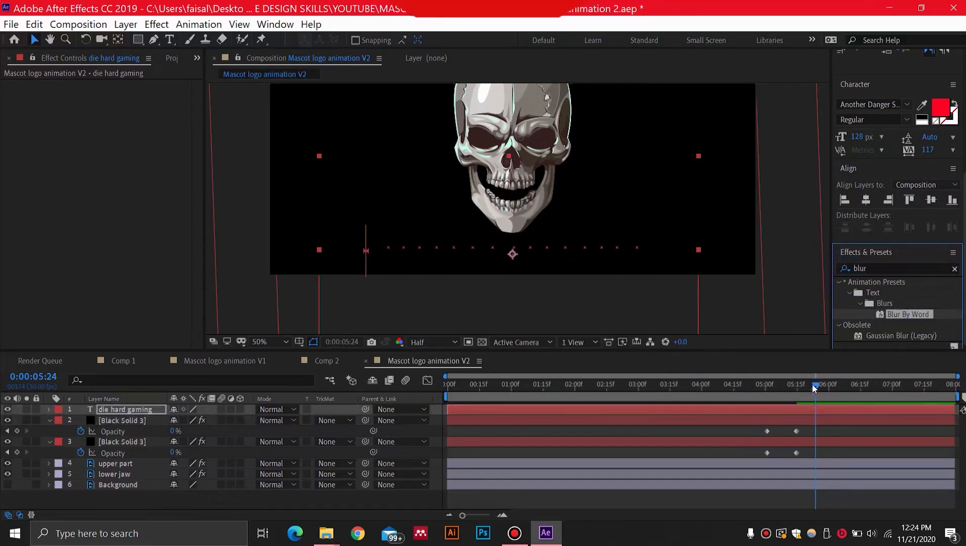
left_click_drag(813, 383, 788, 384)
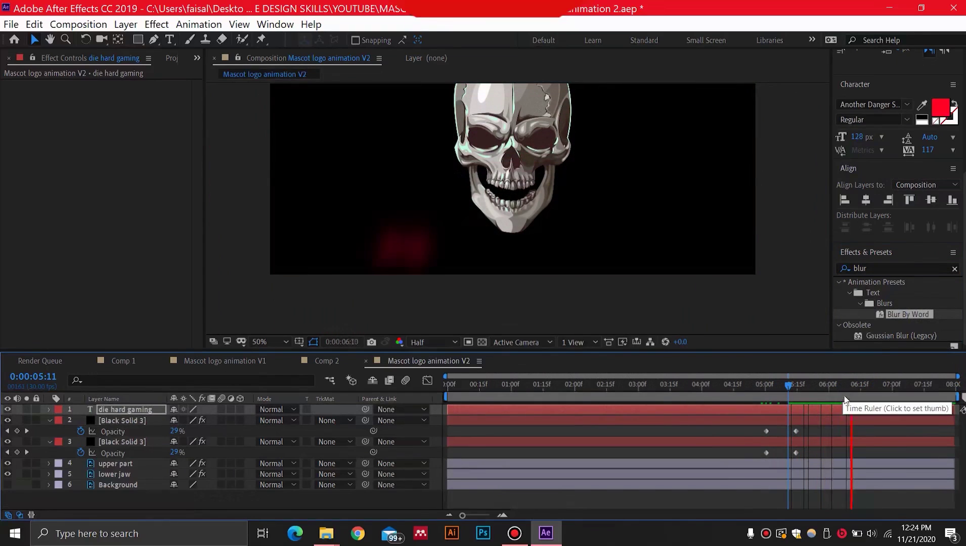
key("space")
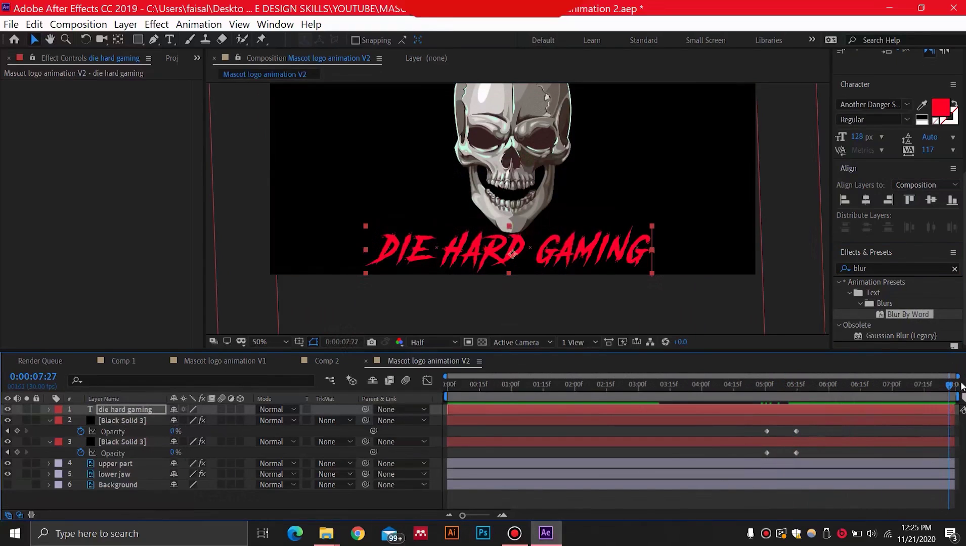
Return to 0:00:00:00 and pre-compose the upper part and lower jaw layers into a composition named "jaws"
left_click_drag(927, 384, 388, 425)
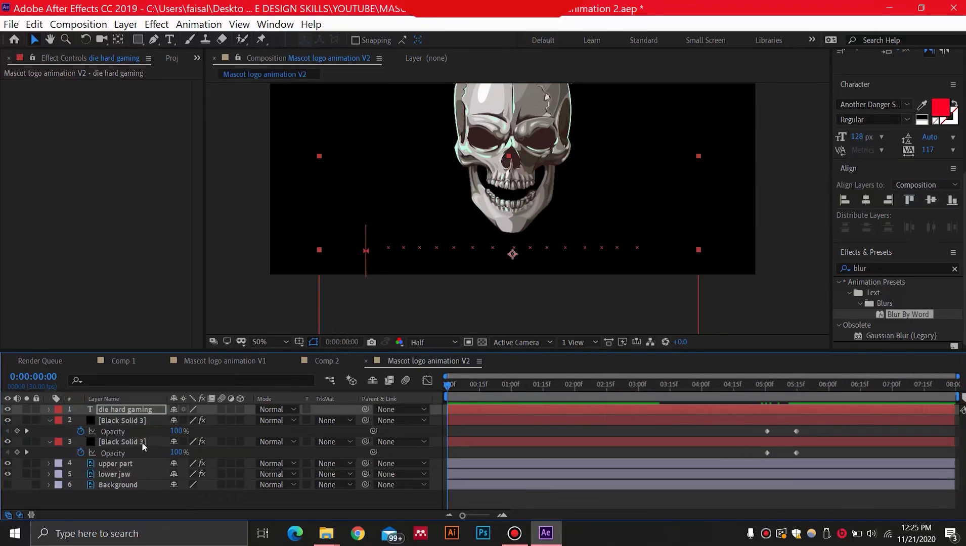
left_click(124, 464)
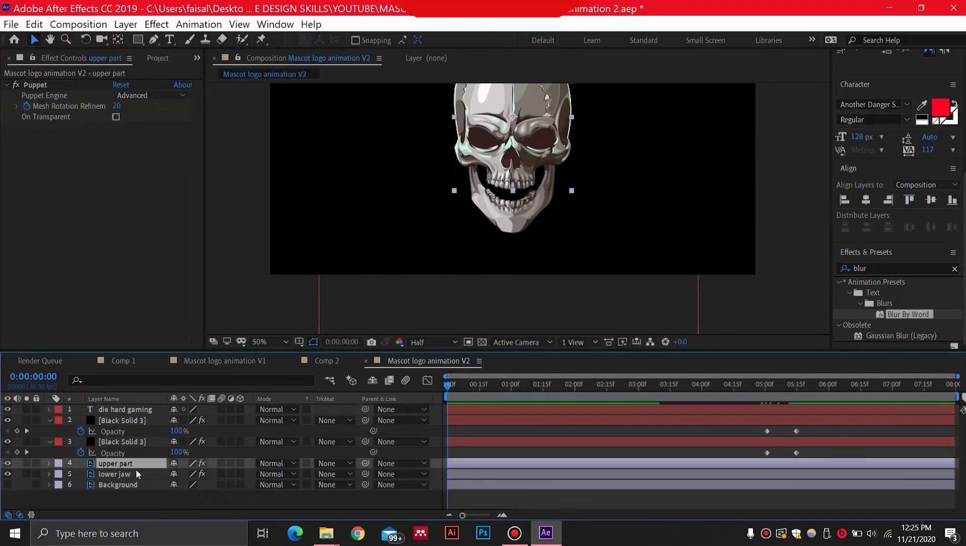
left_click(130, 475, "ctrl")
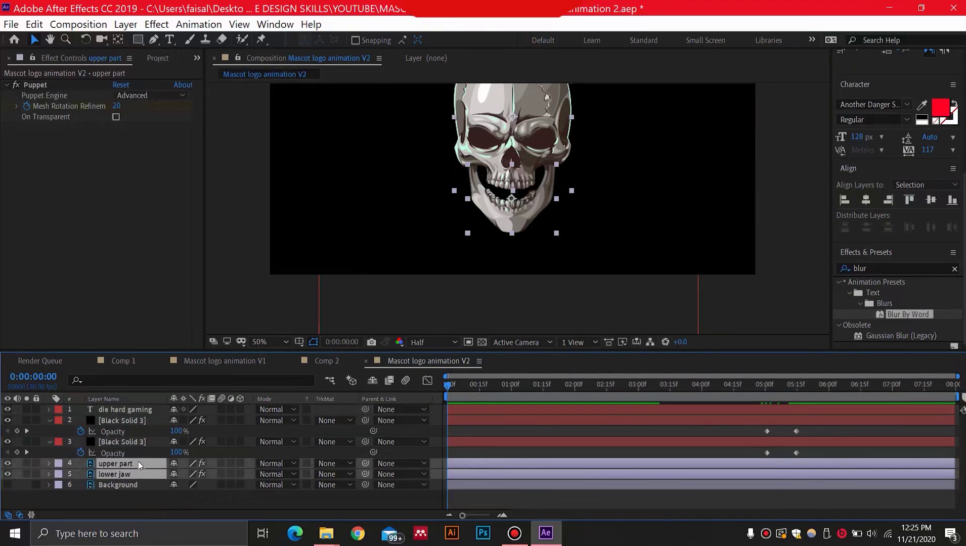
right_click(138, 461)
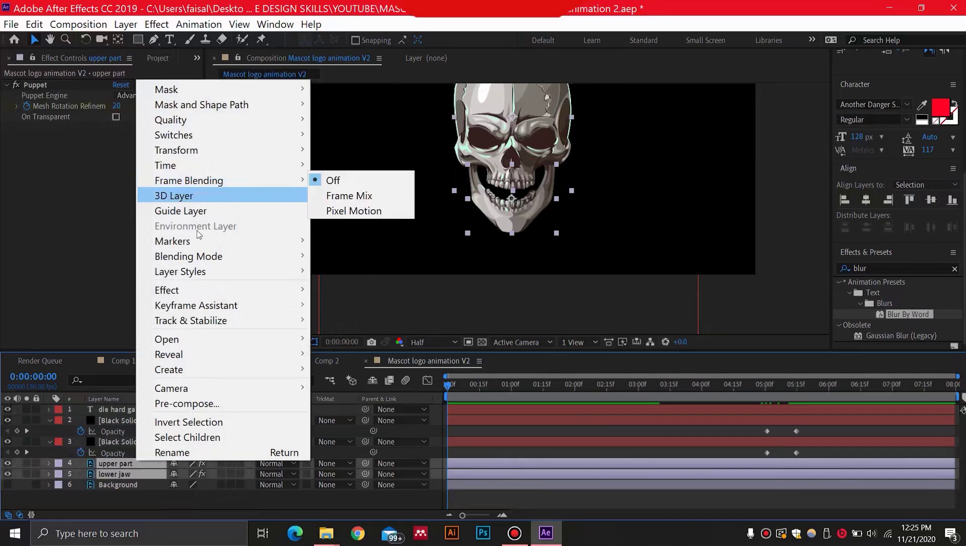
left_click(224, 404)
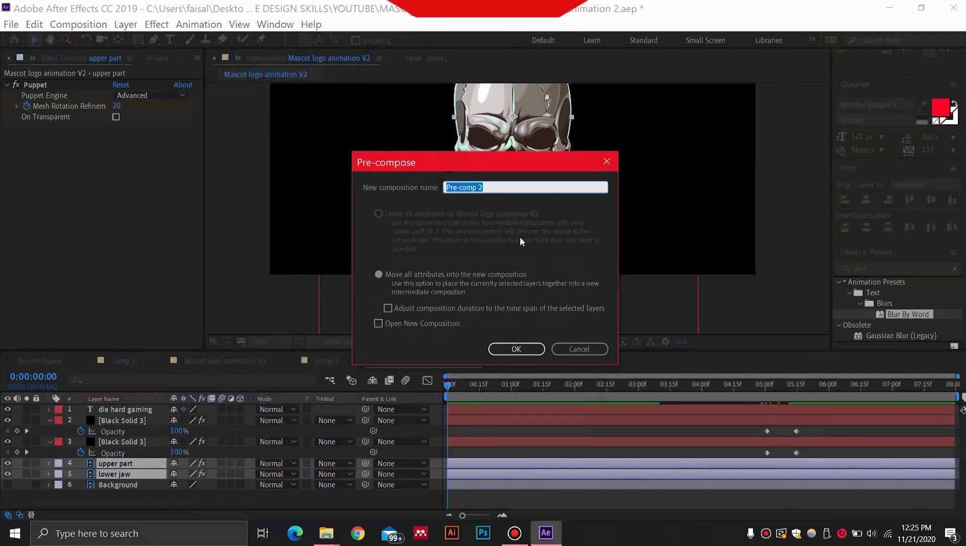
key("BackSpace")
type("jaws")
left_click(524, 349)
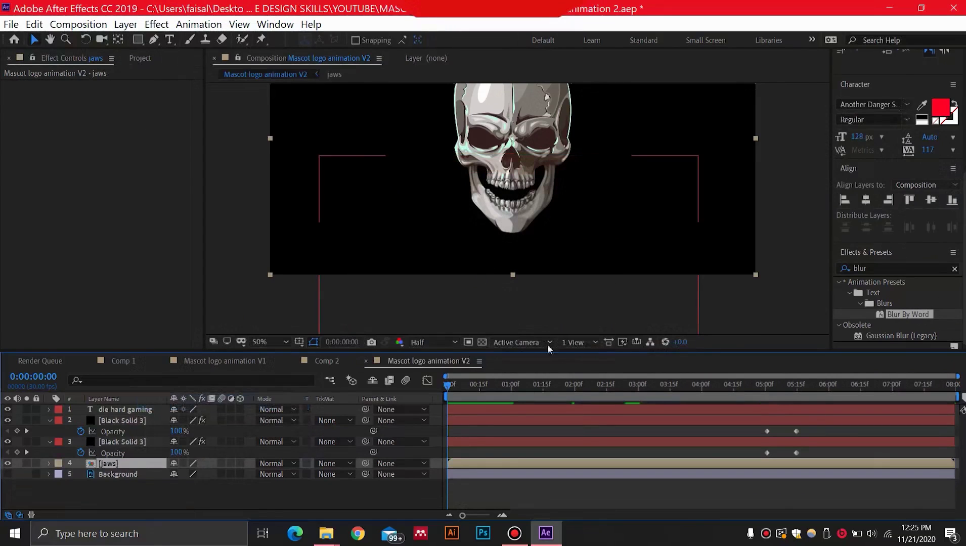
Apply the Venetian Blinds animation preset to the jaws layer at 0:00:00:00 and scrub through the start of the transition
left_click(887, 268)
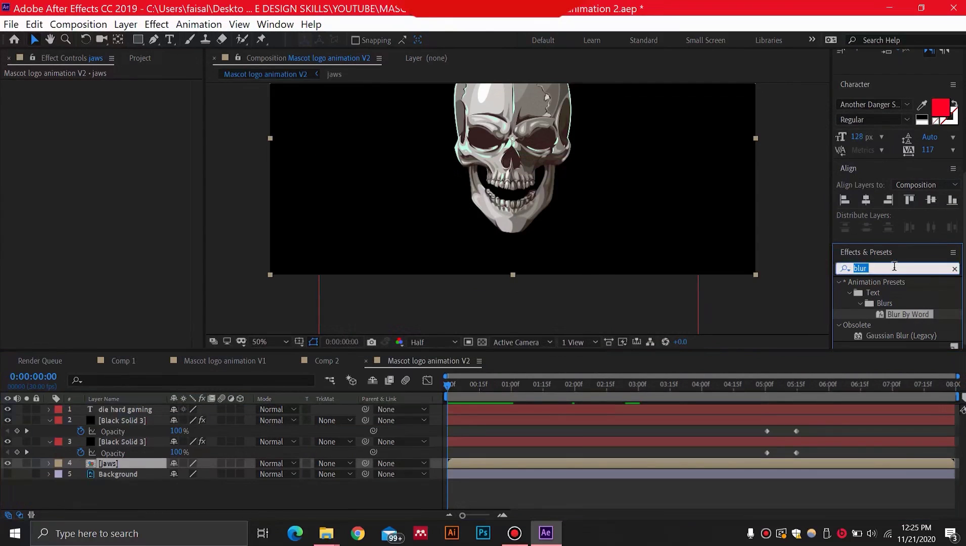
type("venet")
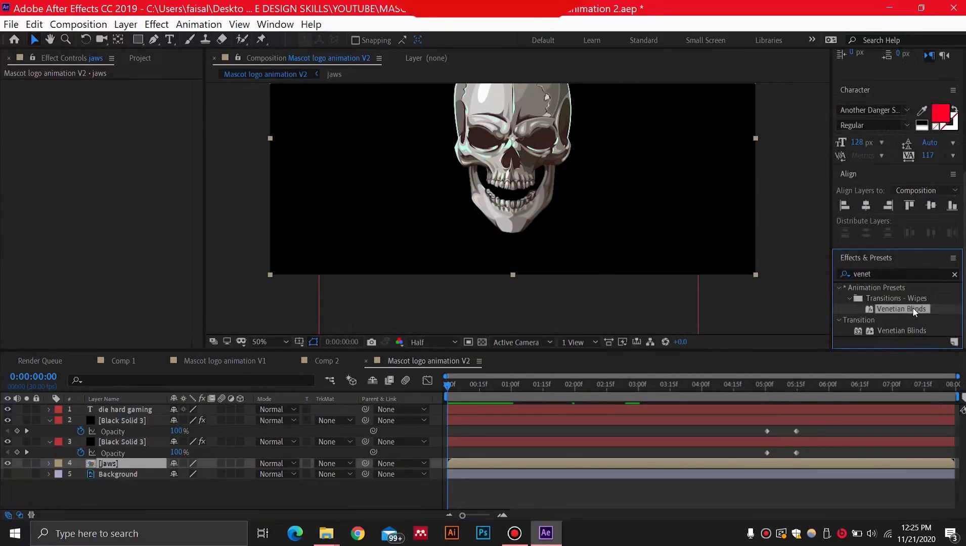
left_click_drag(914, 310, 122, 466)
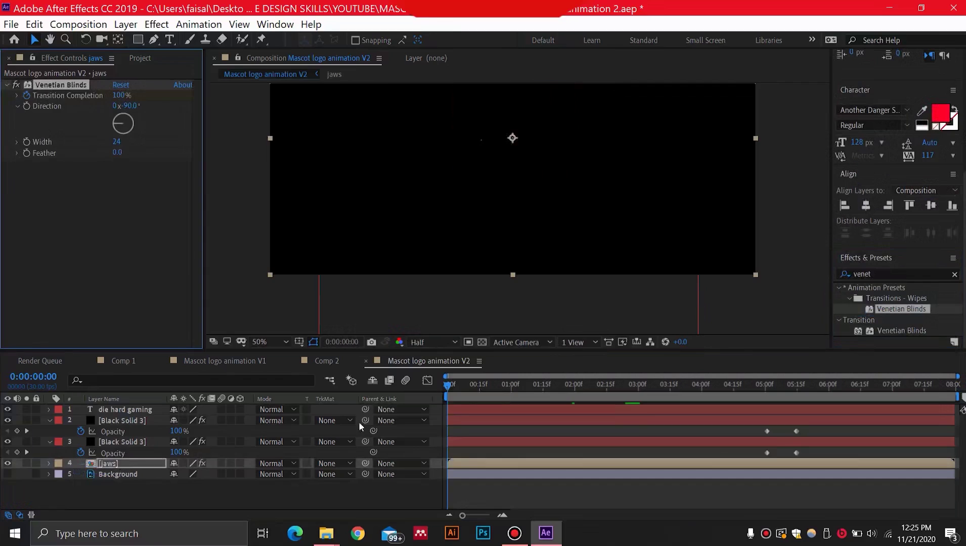
left_click_drag(448, 384, 427, 389)
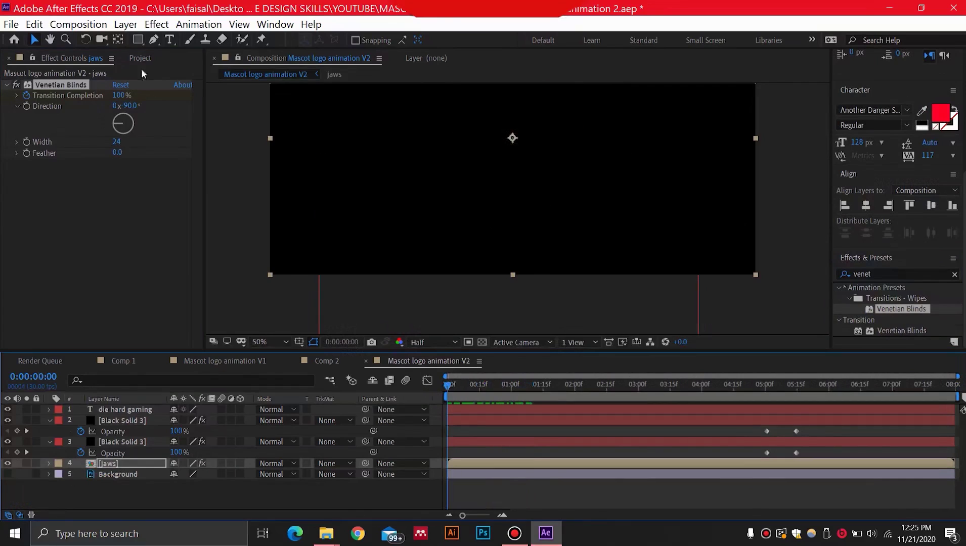
Set the Venetian Blinds direction to 45° and width to 37, and preview the animation from the start
left_click(130, 106)
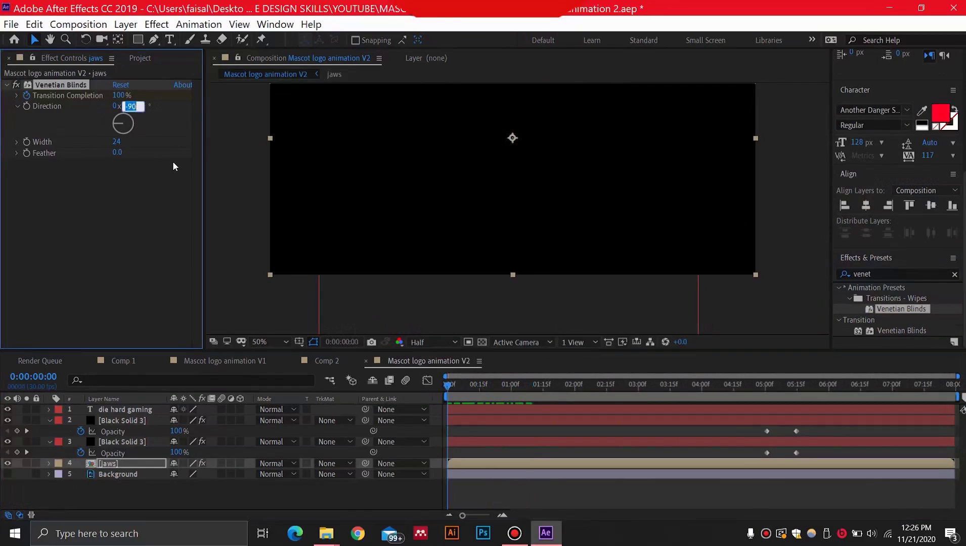
type("4t5")
key("Return")
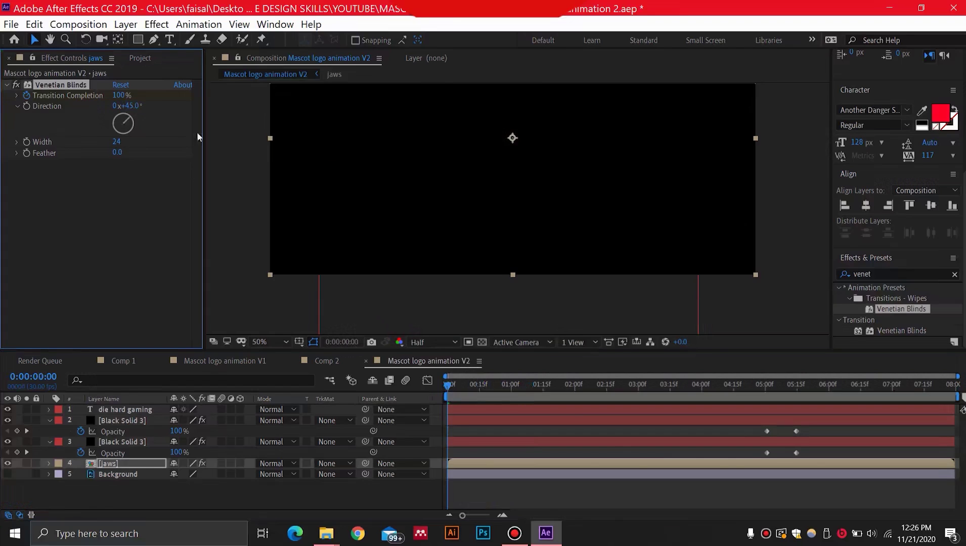
left_click_drag(449, 388, 482, 385)
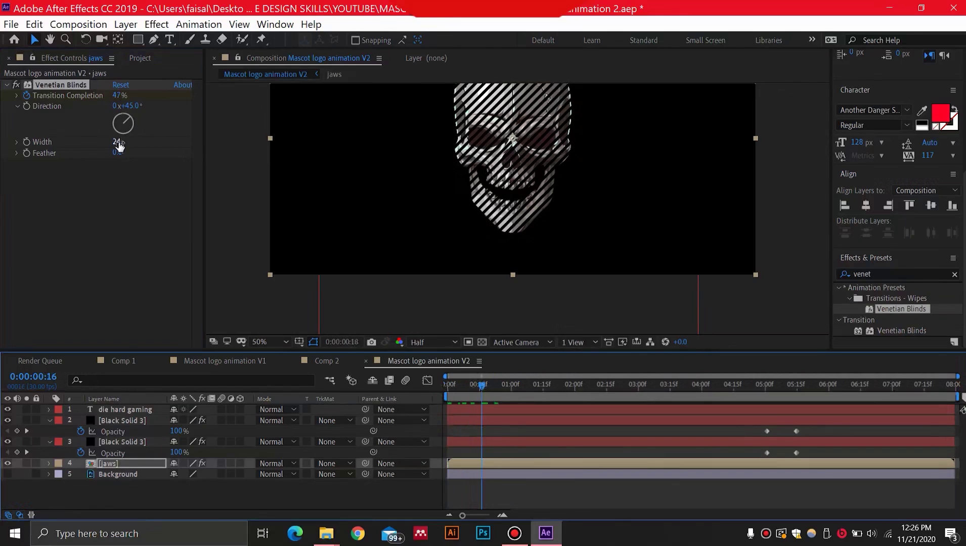
left_click_drag(119, 146, 127, 146)
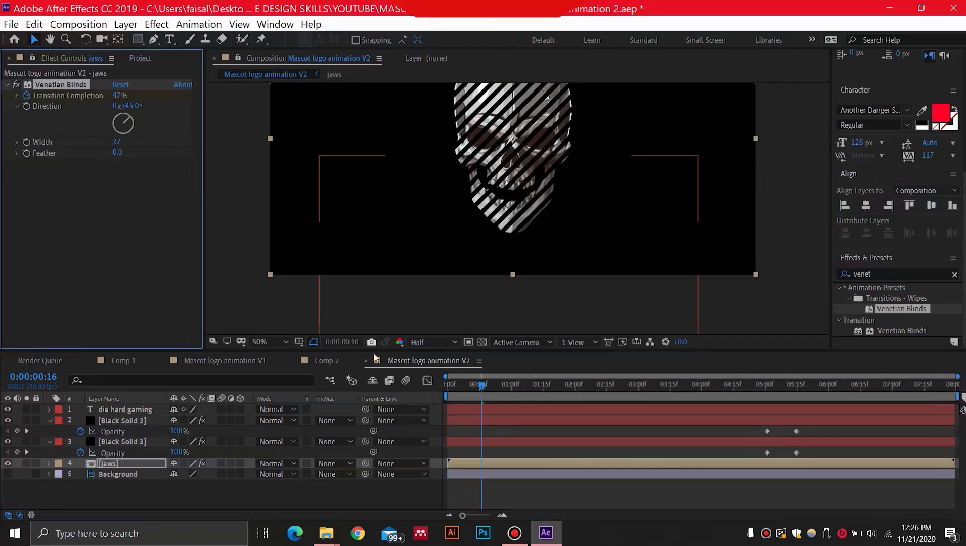
left_click_drag(483, 385, 432, 372)
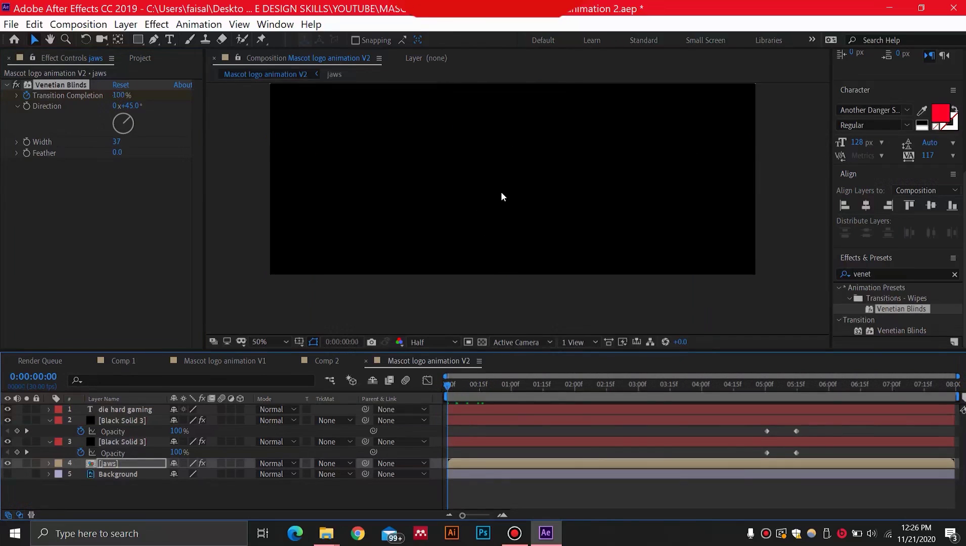
key("space")
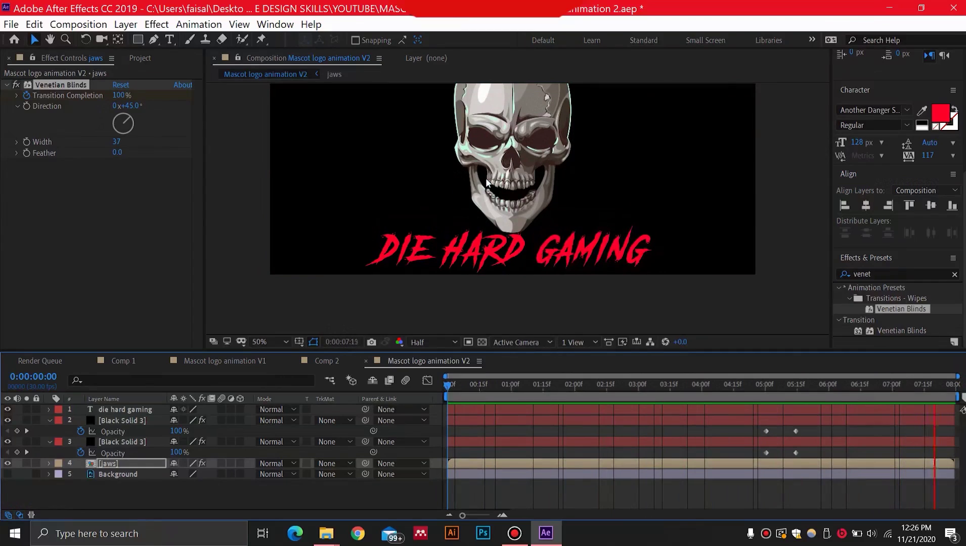
key("space")
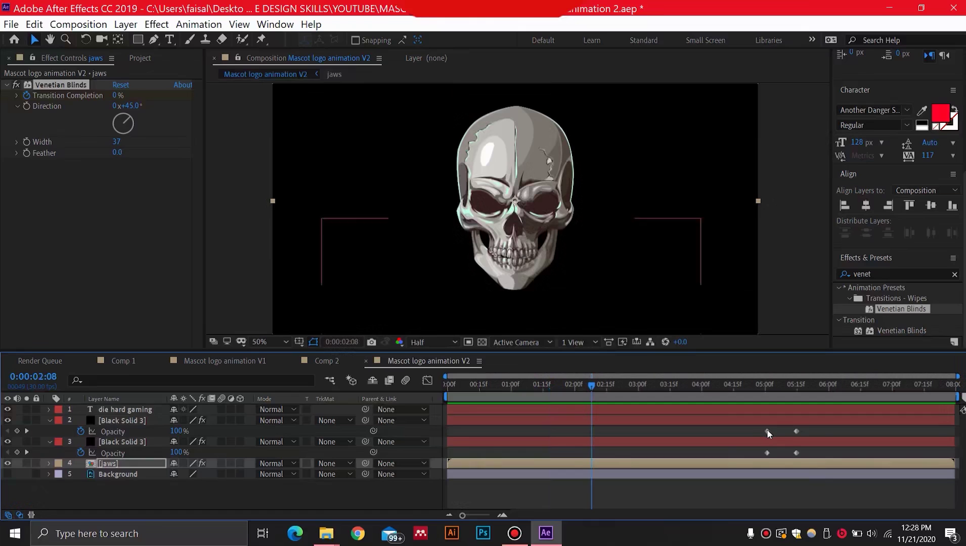
Apply Easy Ease to the opacity keyframes of both black solids and scrub to 0:00:07:16
left_click_drag(819, 431, 760, 463)
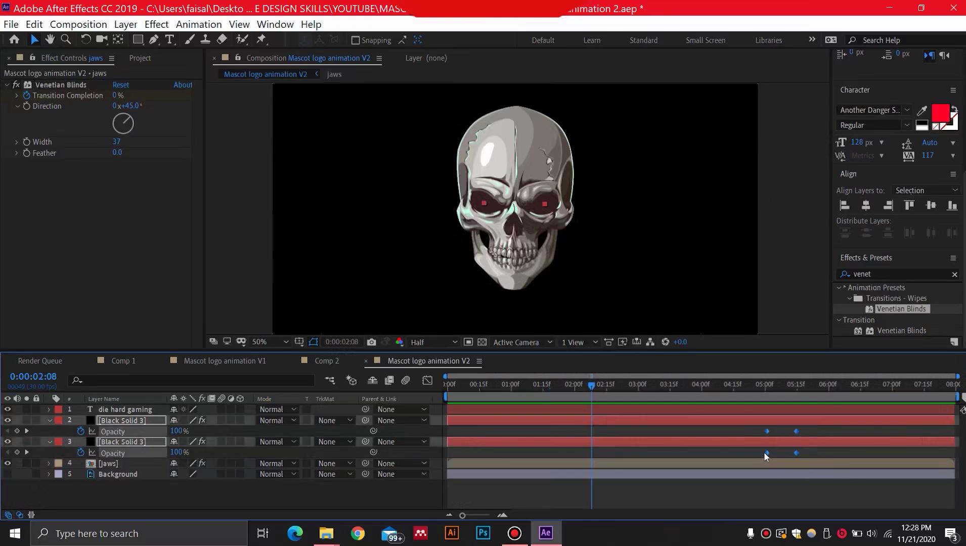
right_click(764, 451)
mouse_move(789, 445)
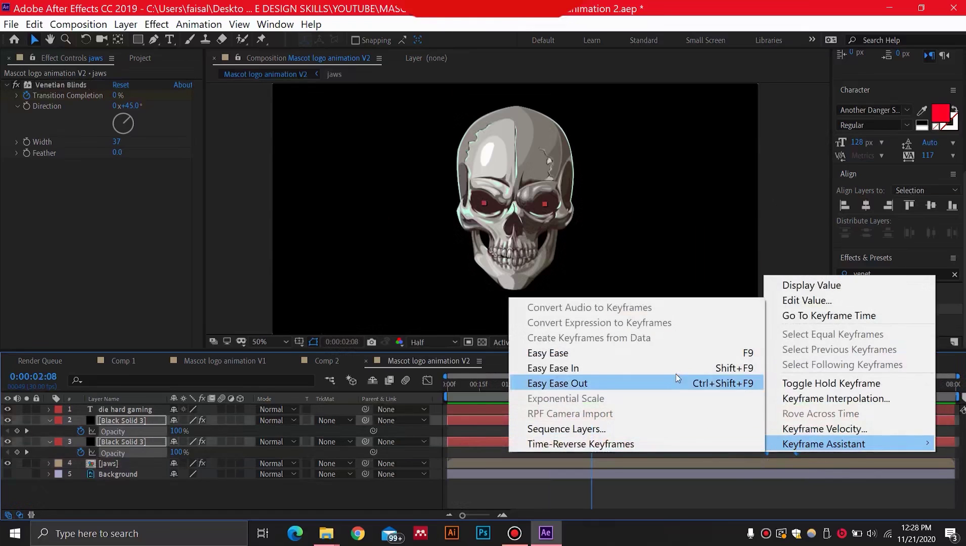
left_click(676, 353)
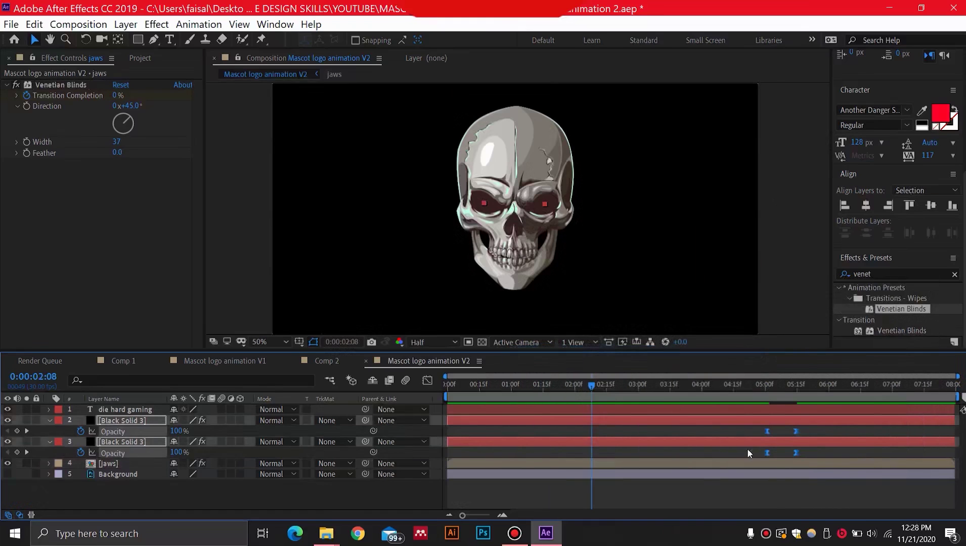
left_click_drag(596, 388, 926, 387)
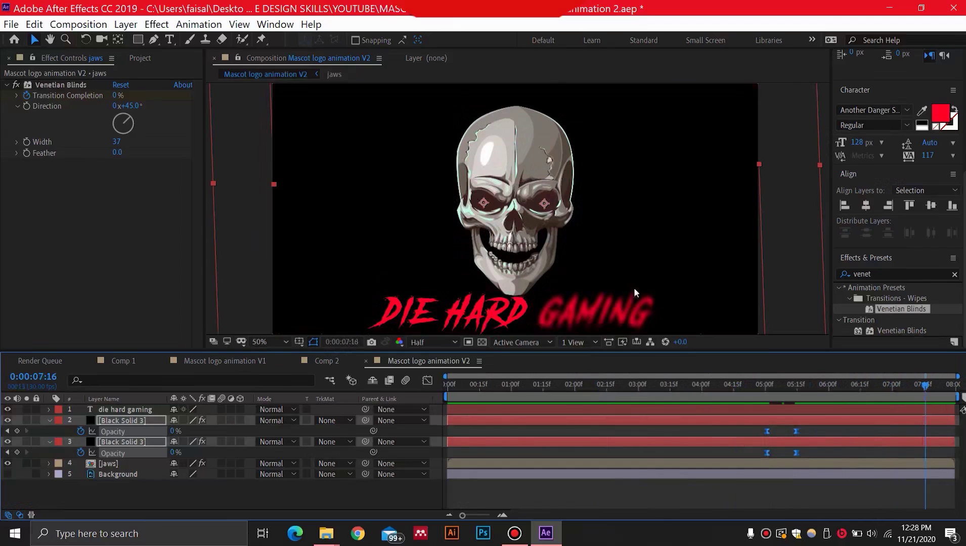
Add Mascot logo animation V2 to the render queue and set its output format to QuickTime
left_click(11, 24)
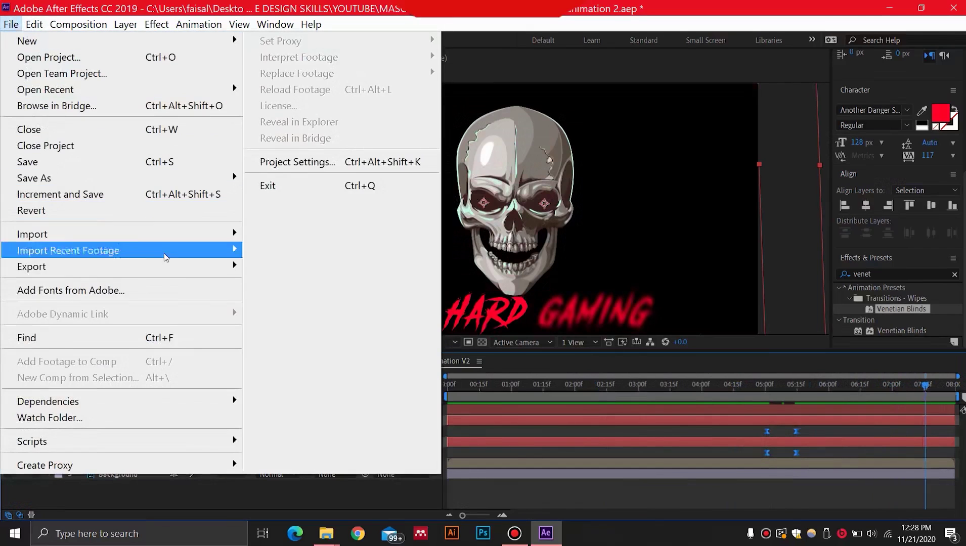
mouse_move(193, 271)
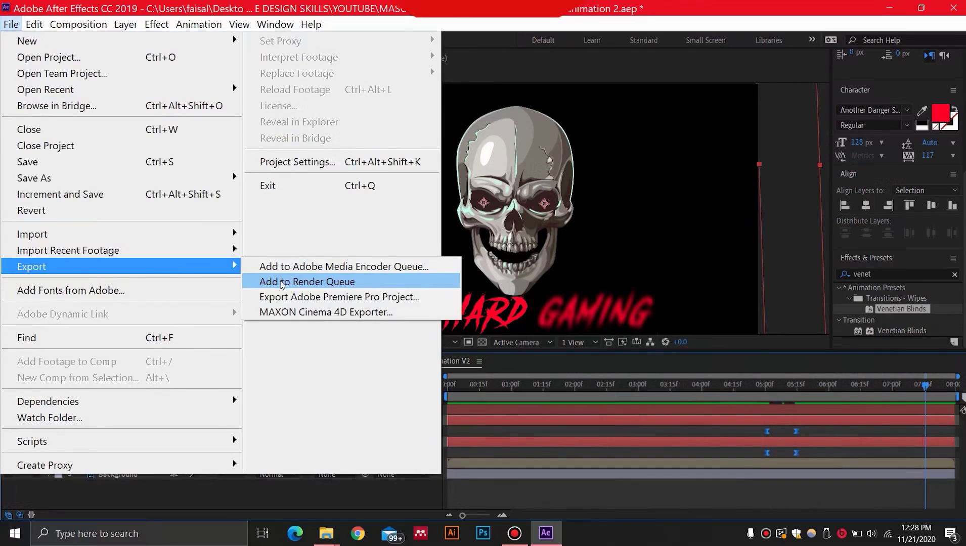
left_click(282, 283)
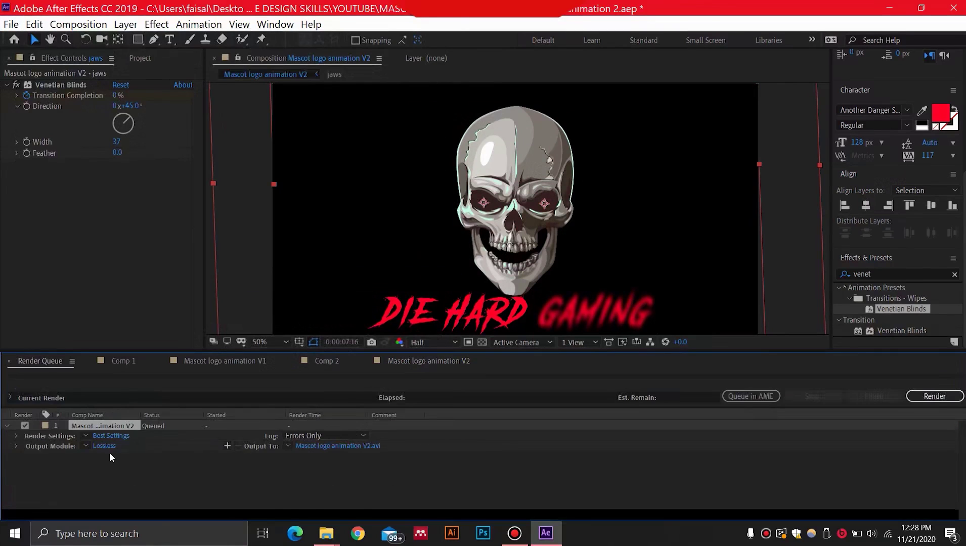
left_click(106, 447)
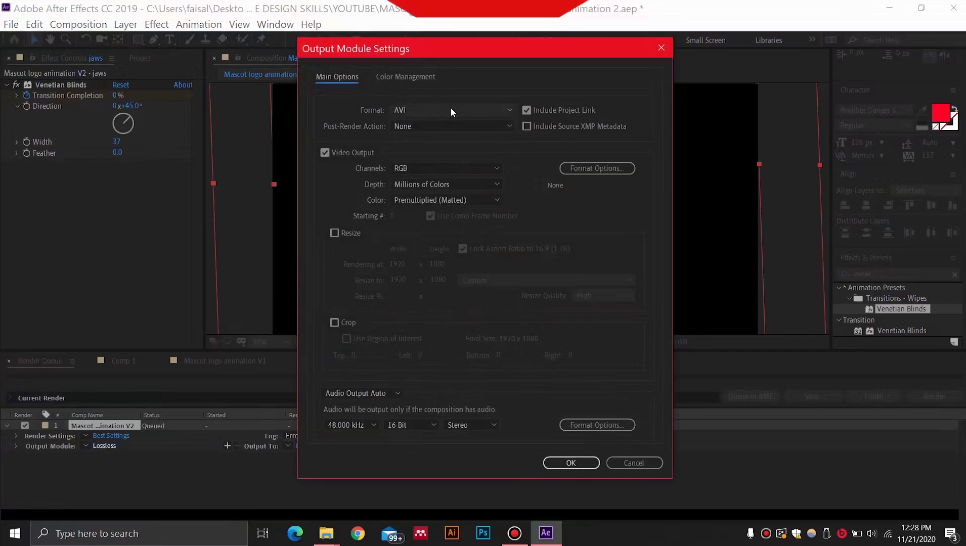
left_click(451, 110)
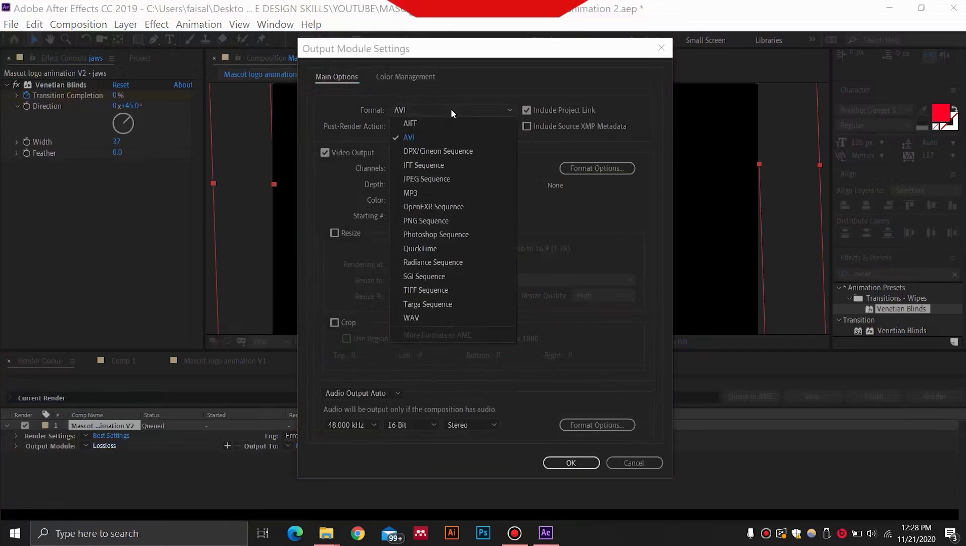
left_click(470, 249)
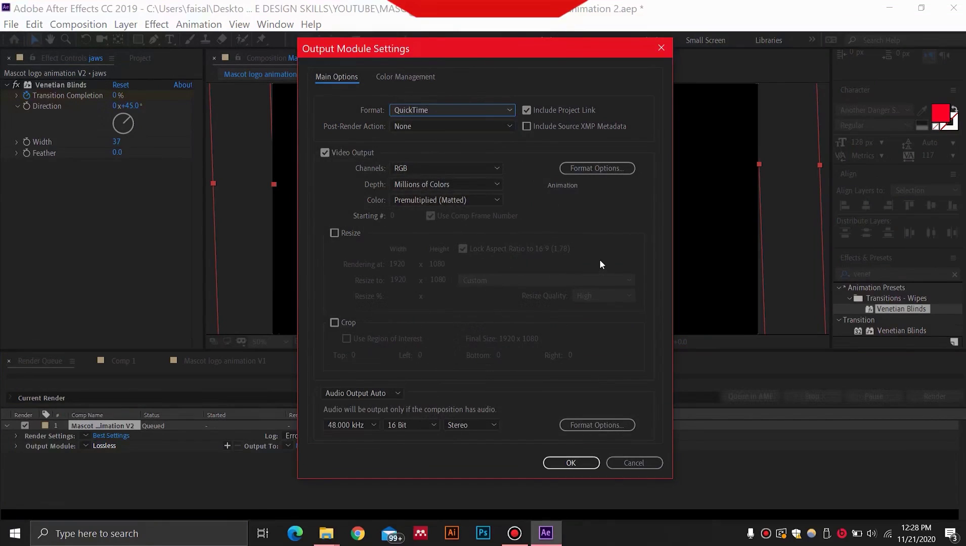
left_click(570, 463)
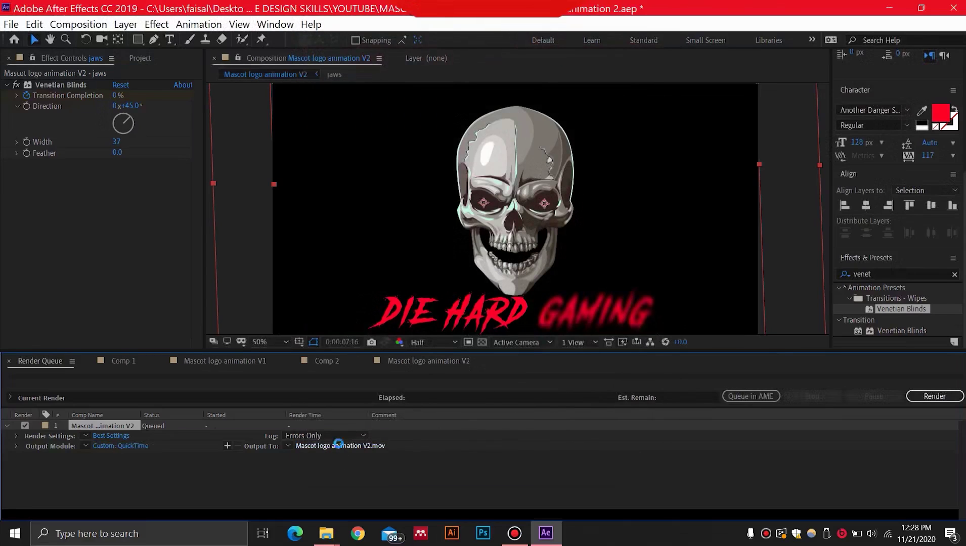
Accept "Mascot logo animation V2.mov" as the output file and start the render
left_click(337, 445)
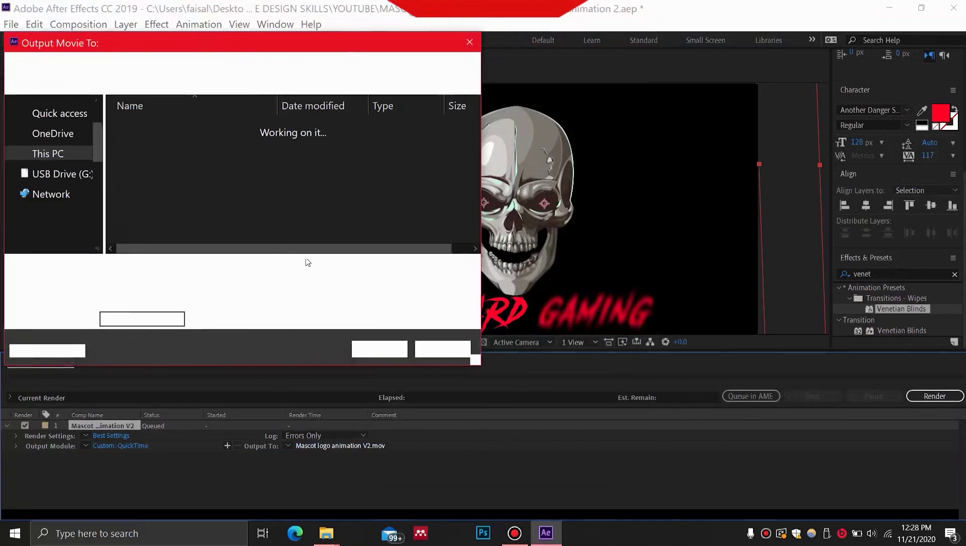
key("Return")
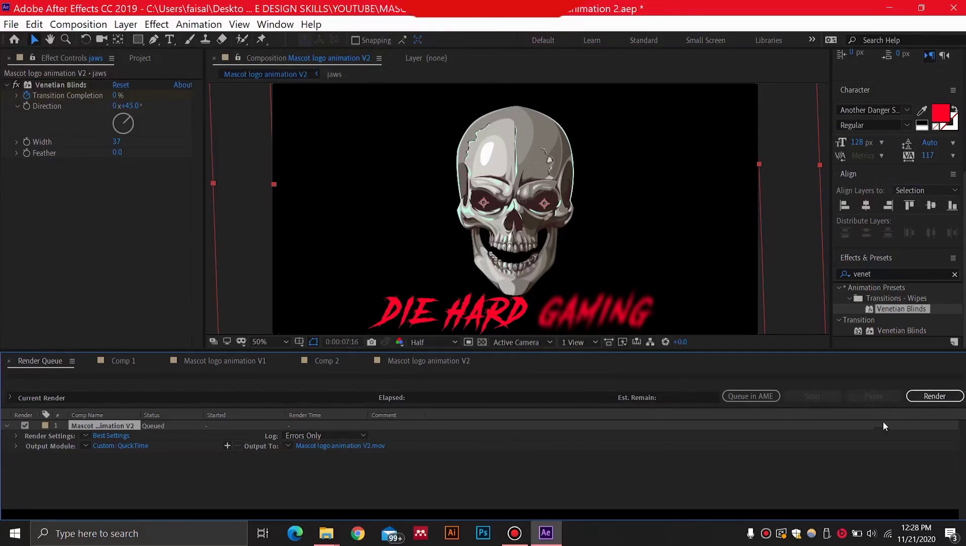
left_click(932, 397)
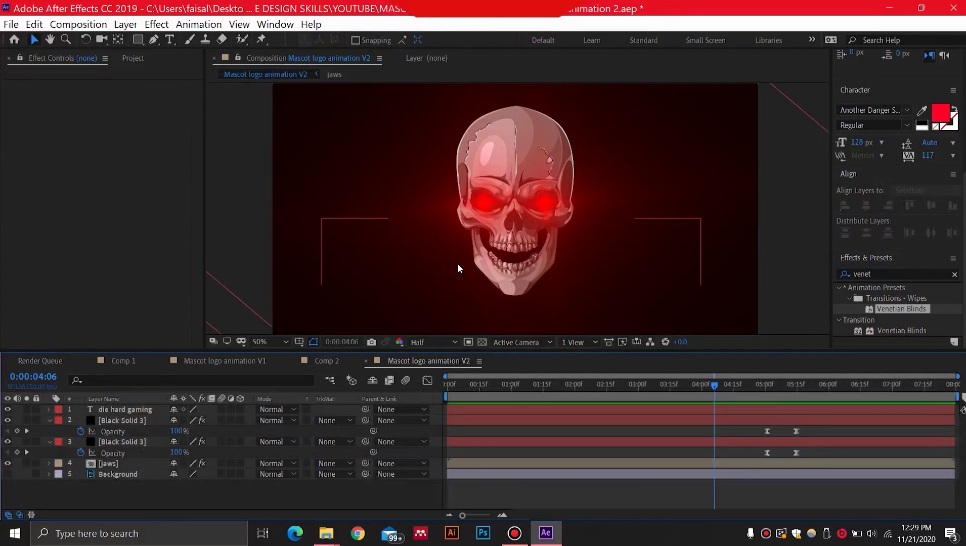